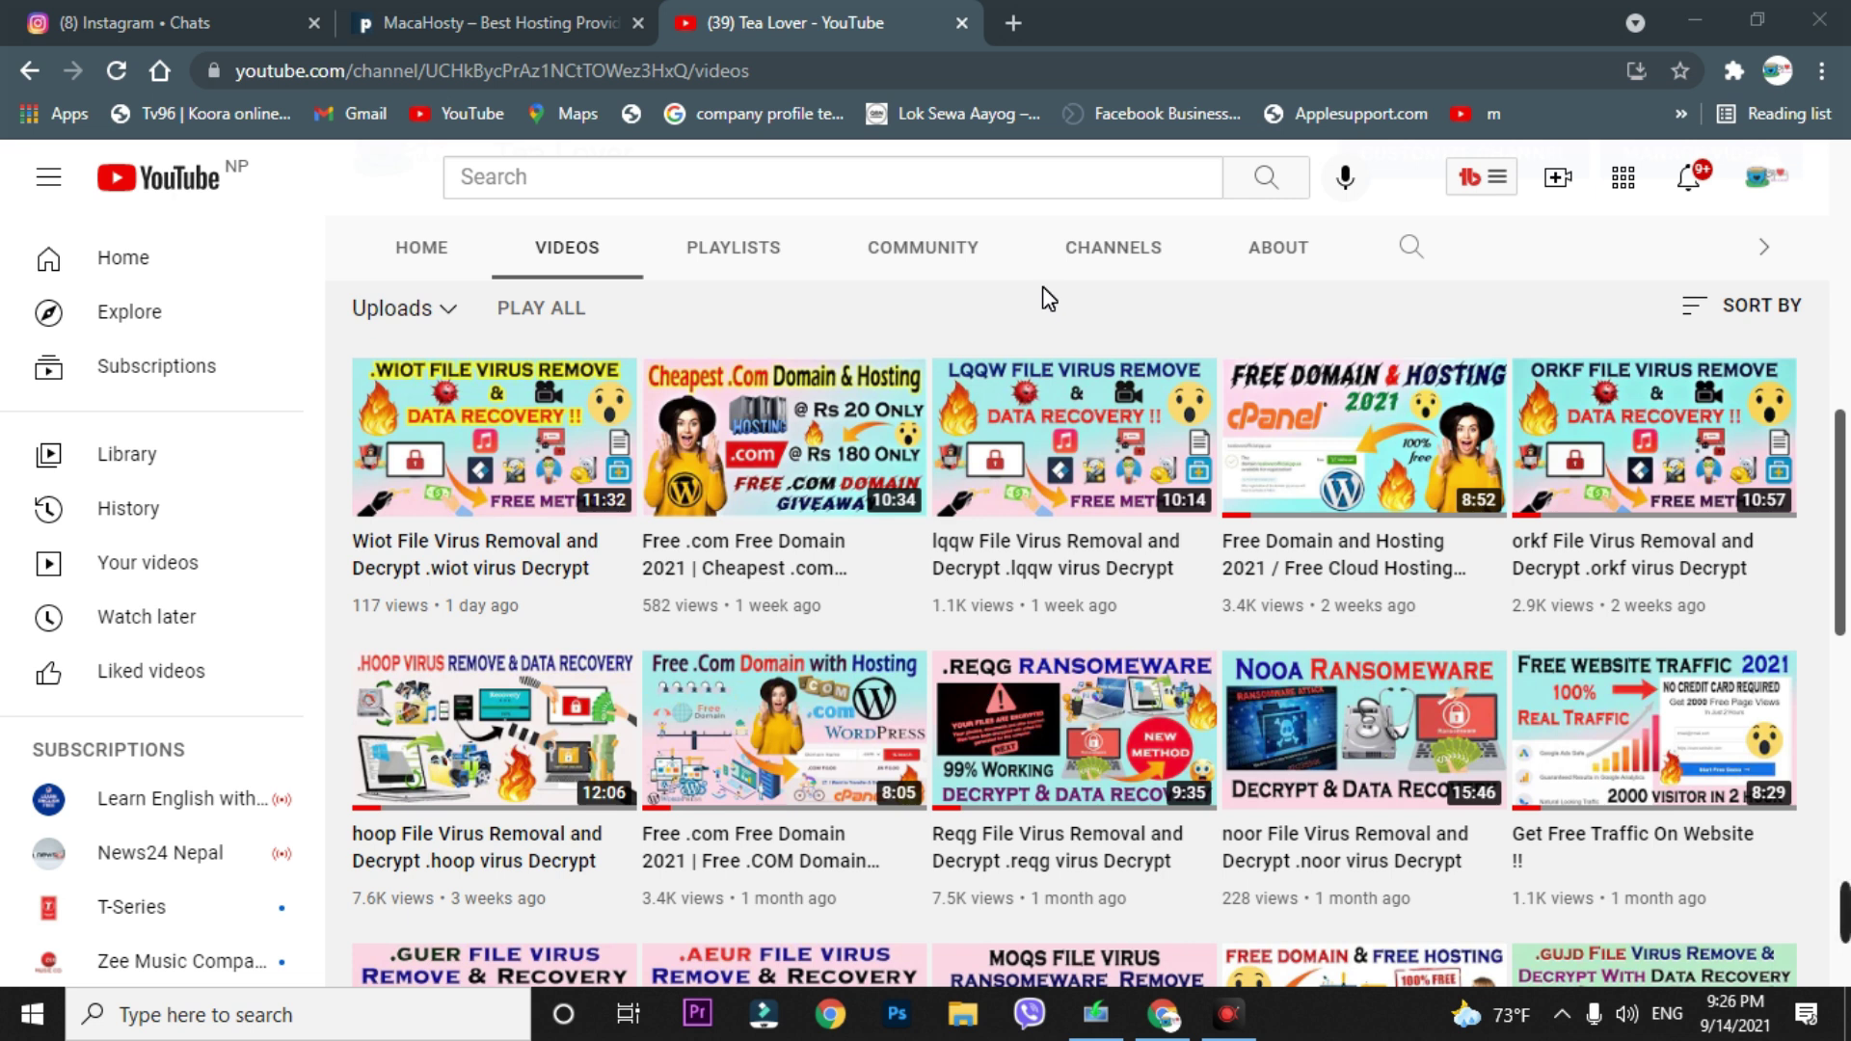
pyautogui.click(149, 22)
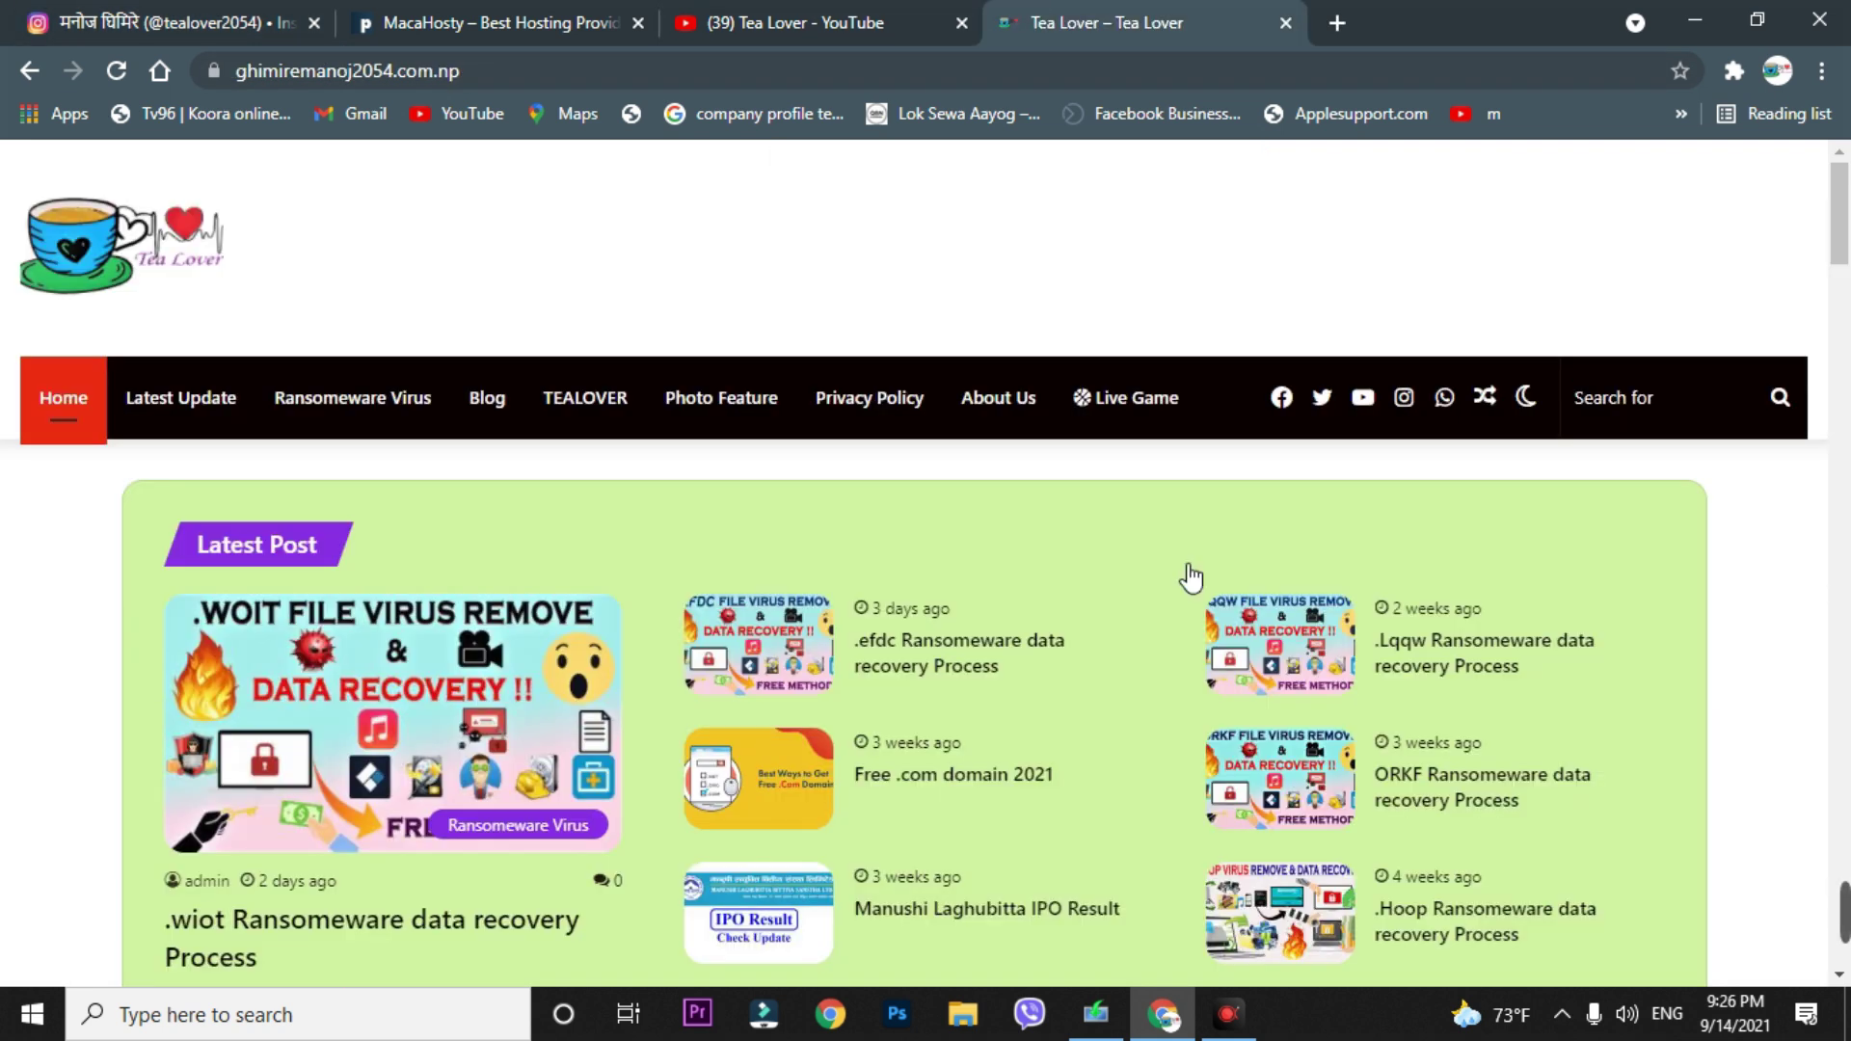
pyautogui.click(1060, 22)
pyautogui.click(152, 9)
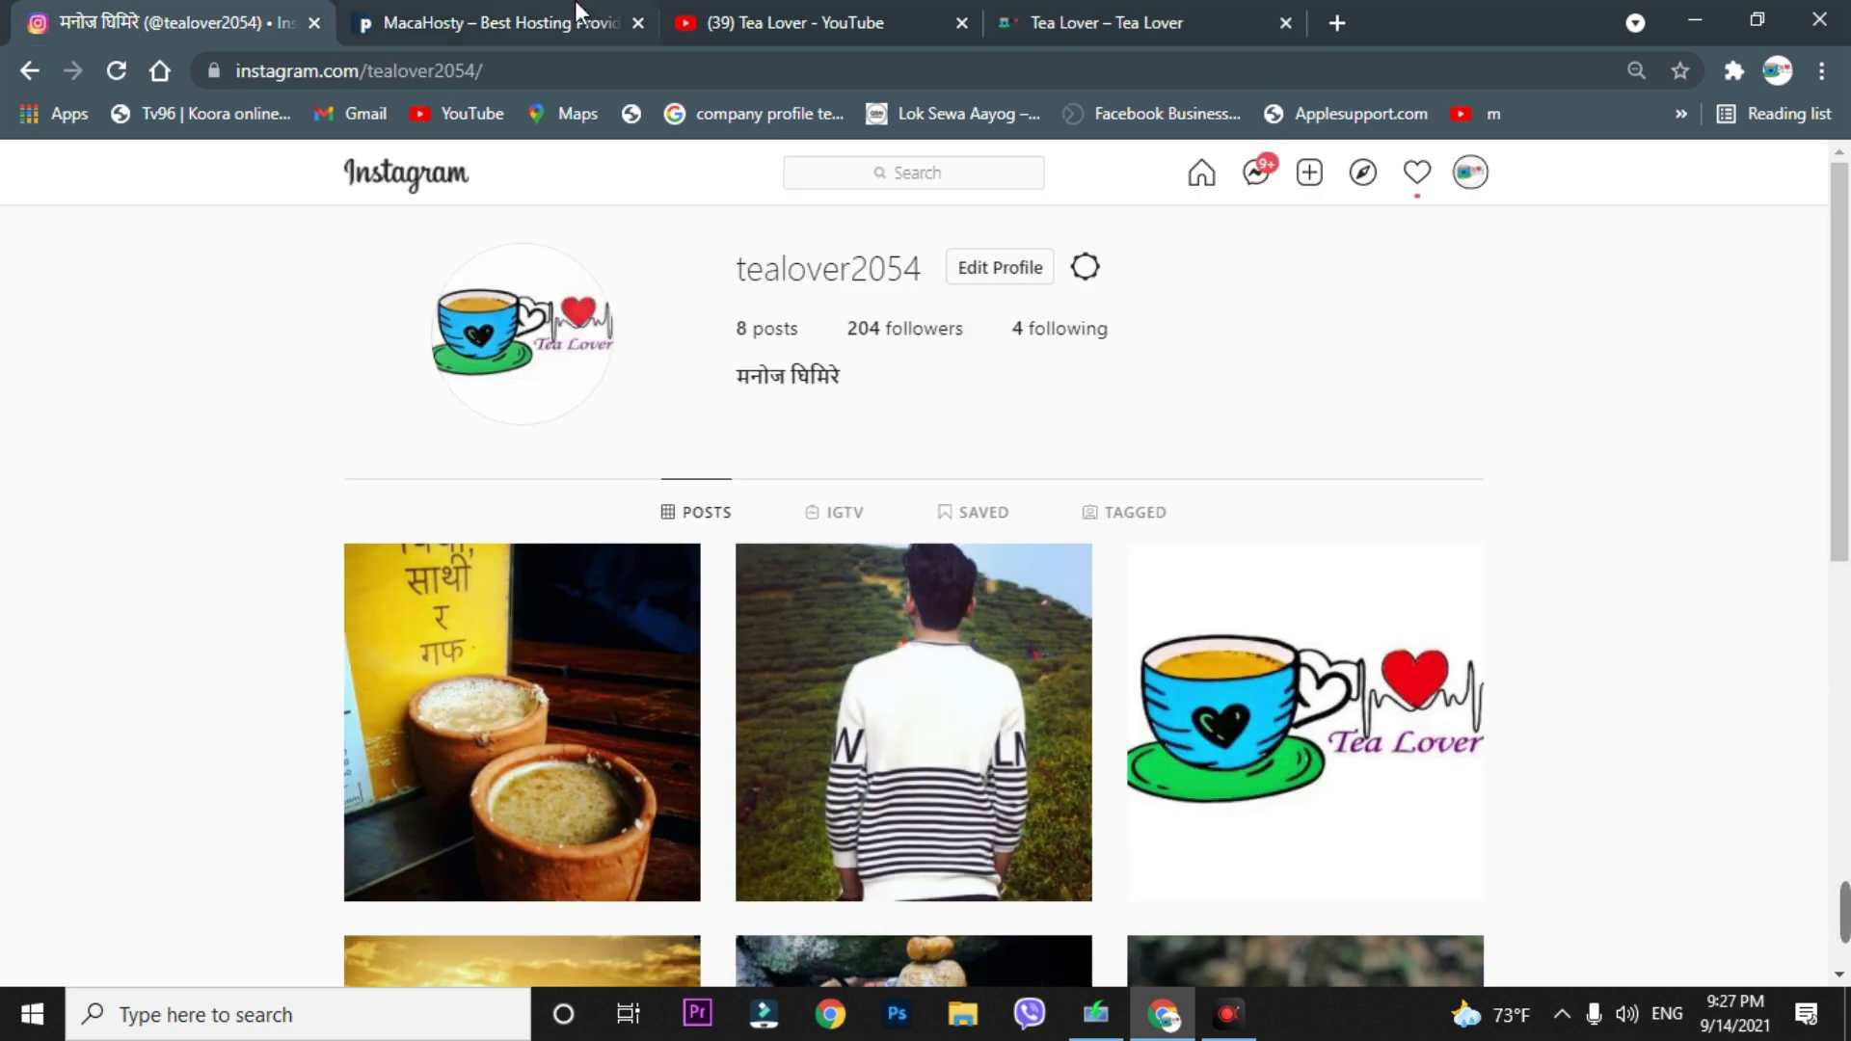
pyautogui.click(819, 22)
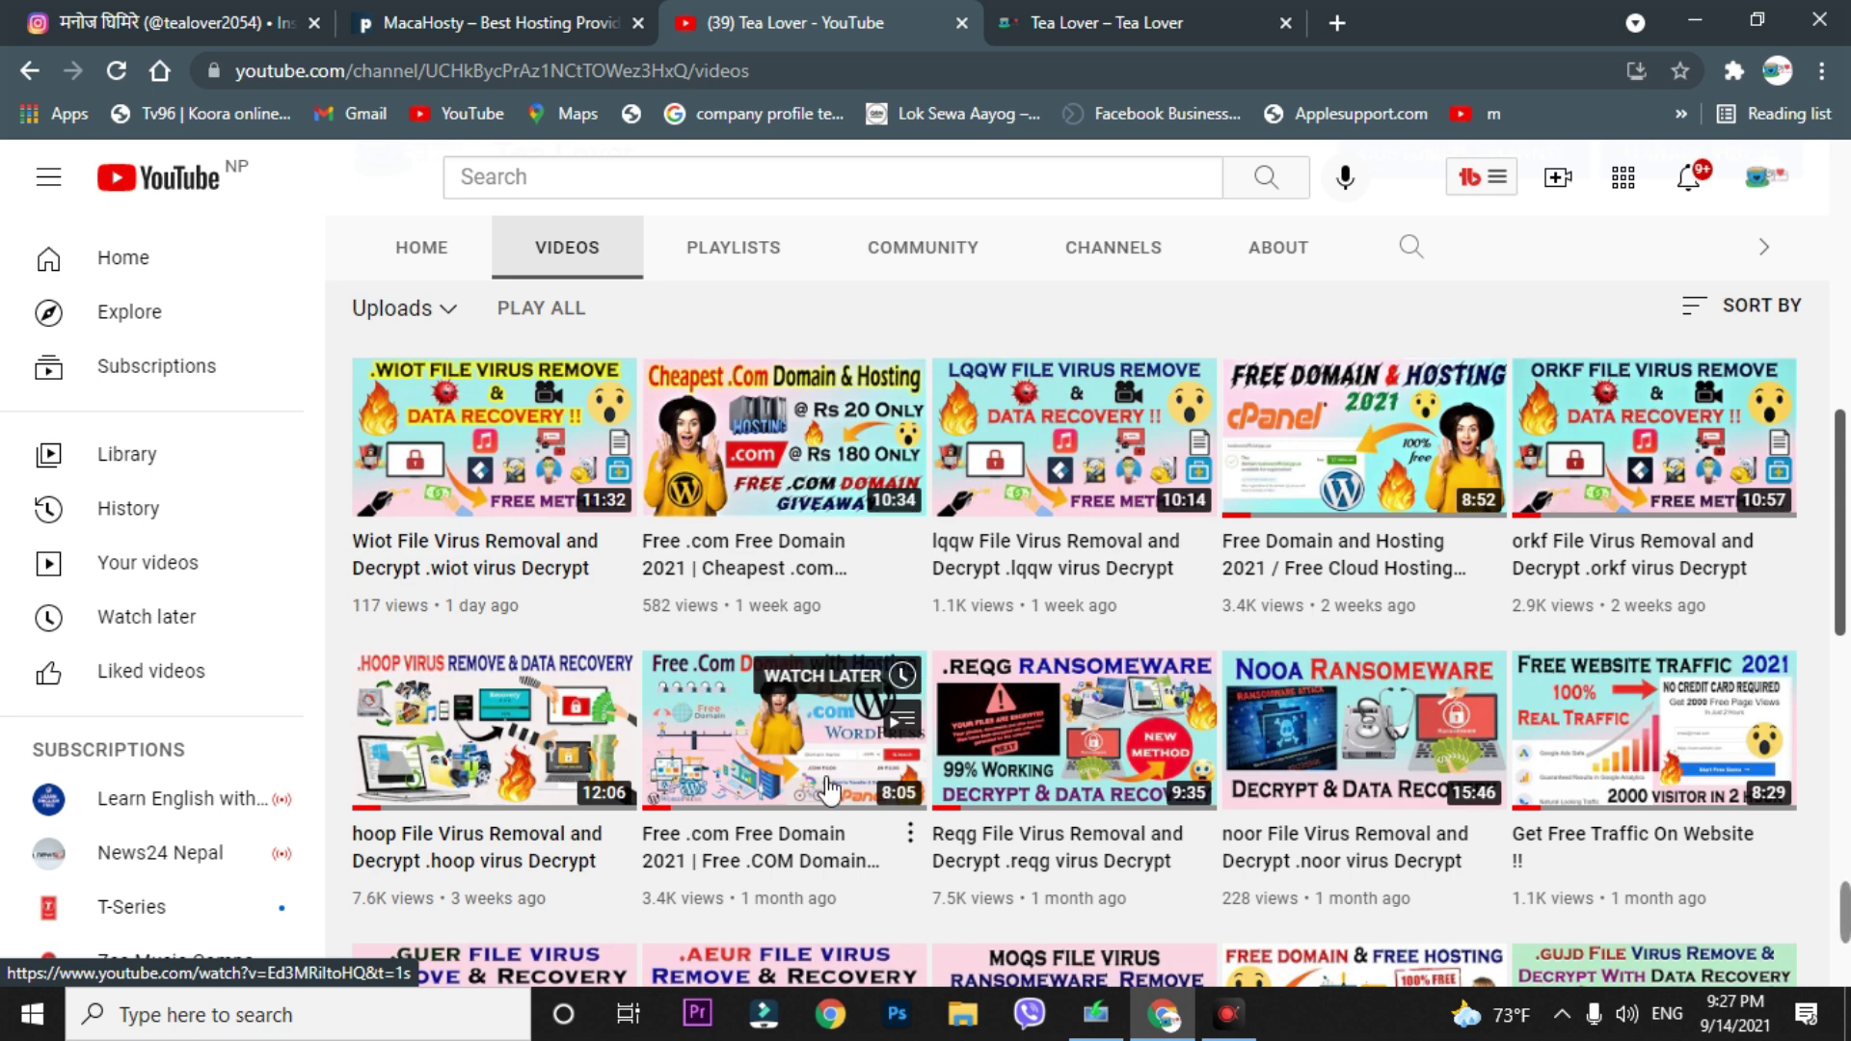
pyautogui.scroll(-12, 1060, 732)
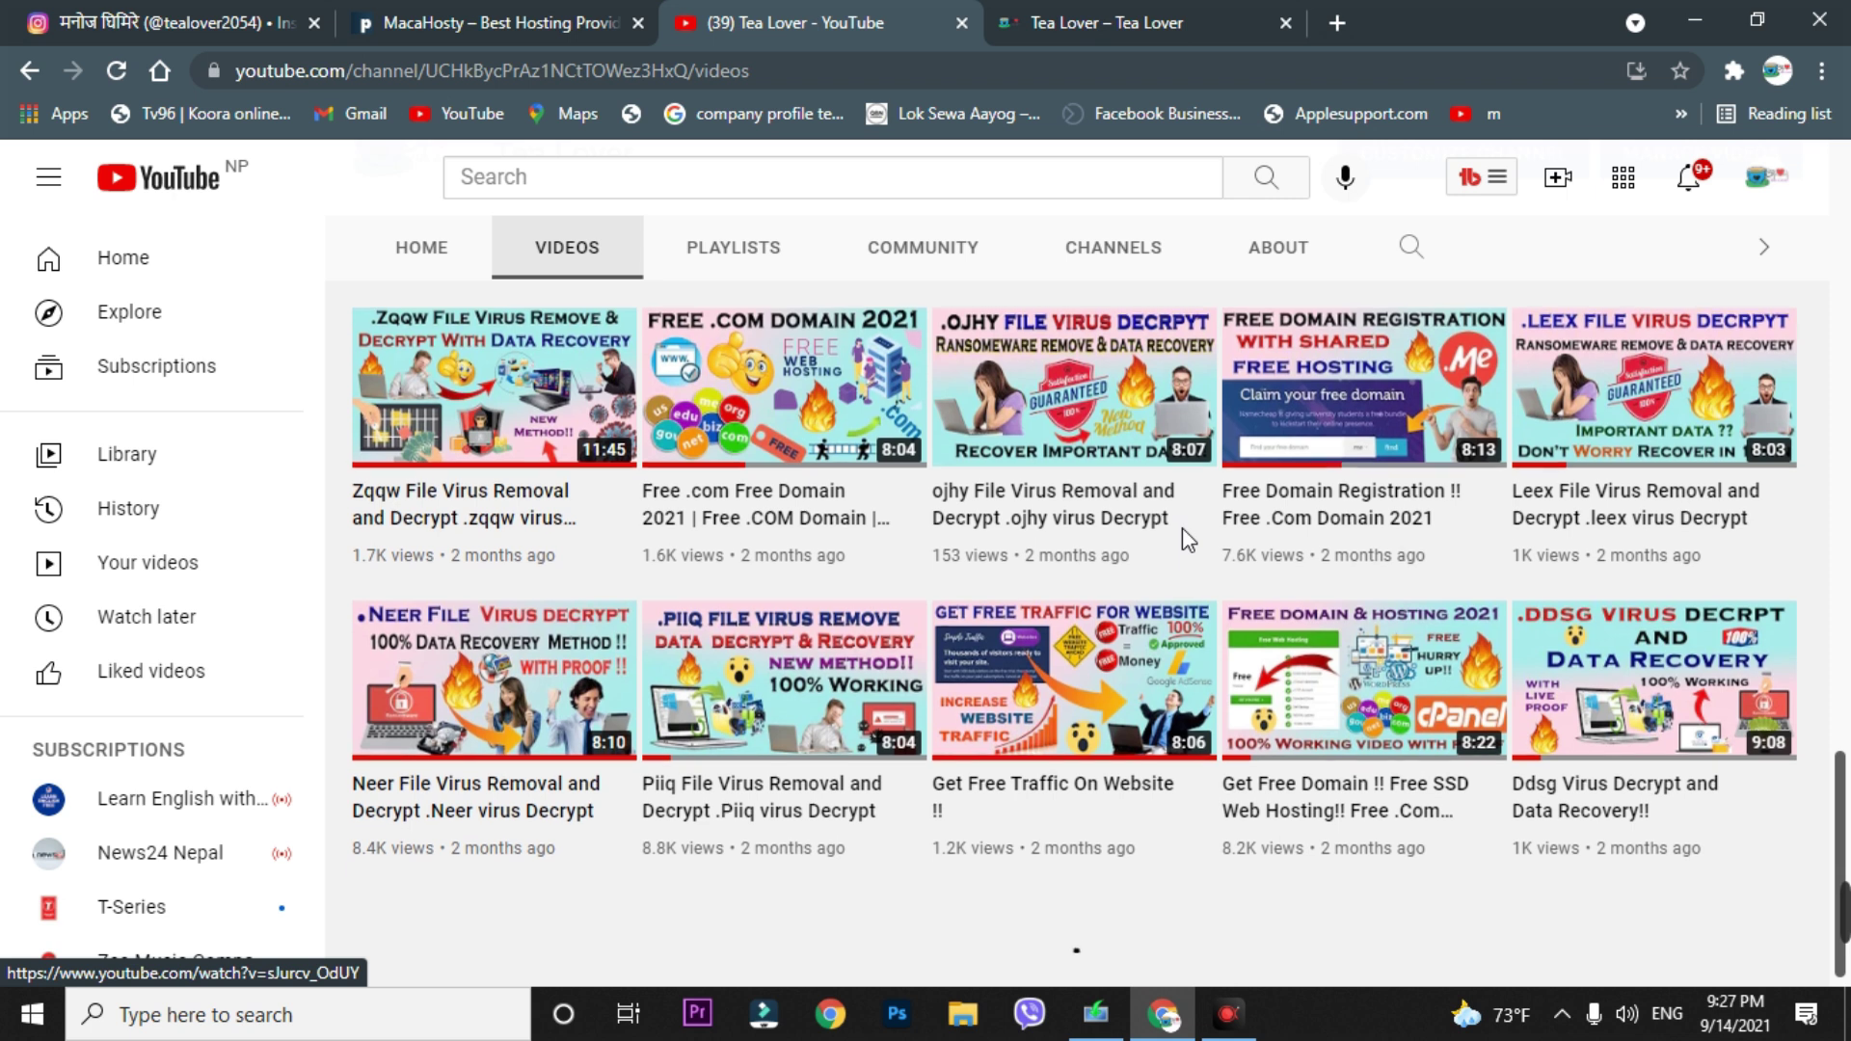
# Step: Browse further through the channel's Videos grid, then switch to the MacaHosty tab and select its address
pyautogui.scroll(-5, 1195, 557)
pyautogui.scroll(-3, 1222, 533)
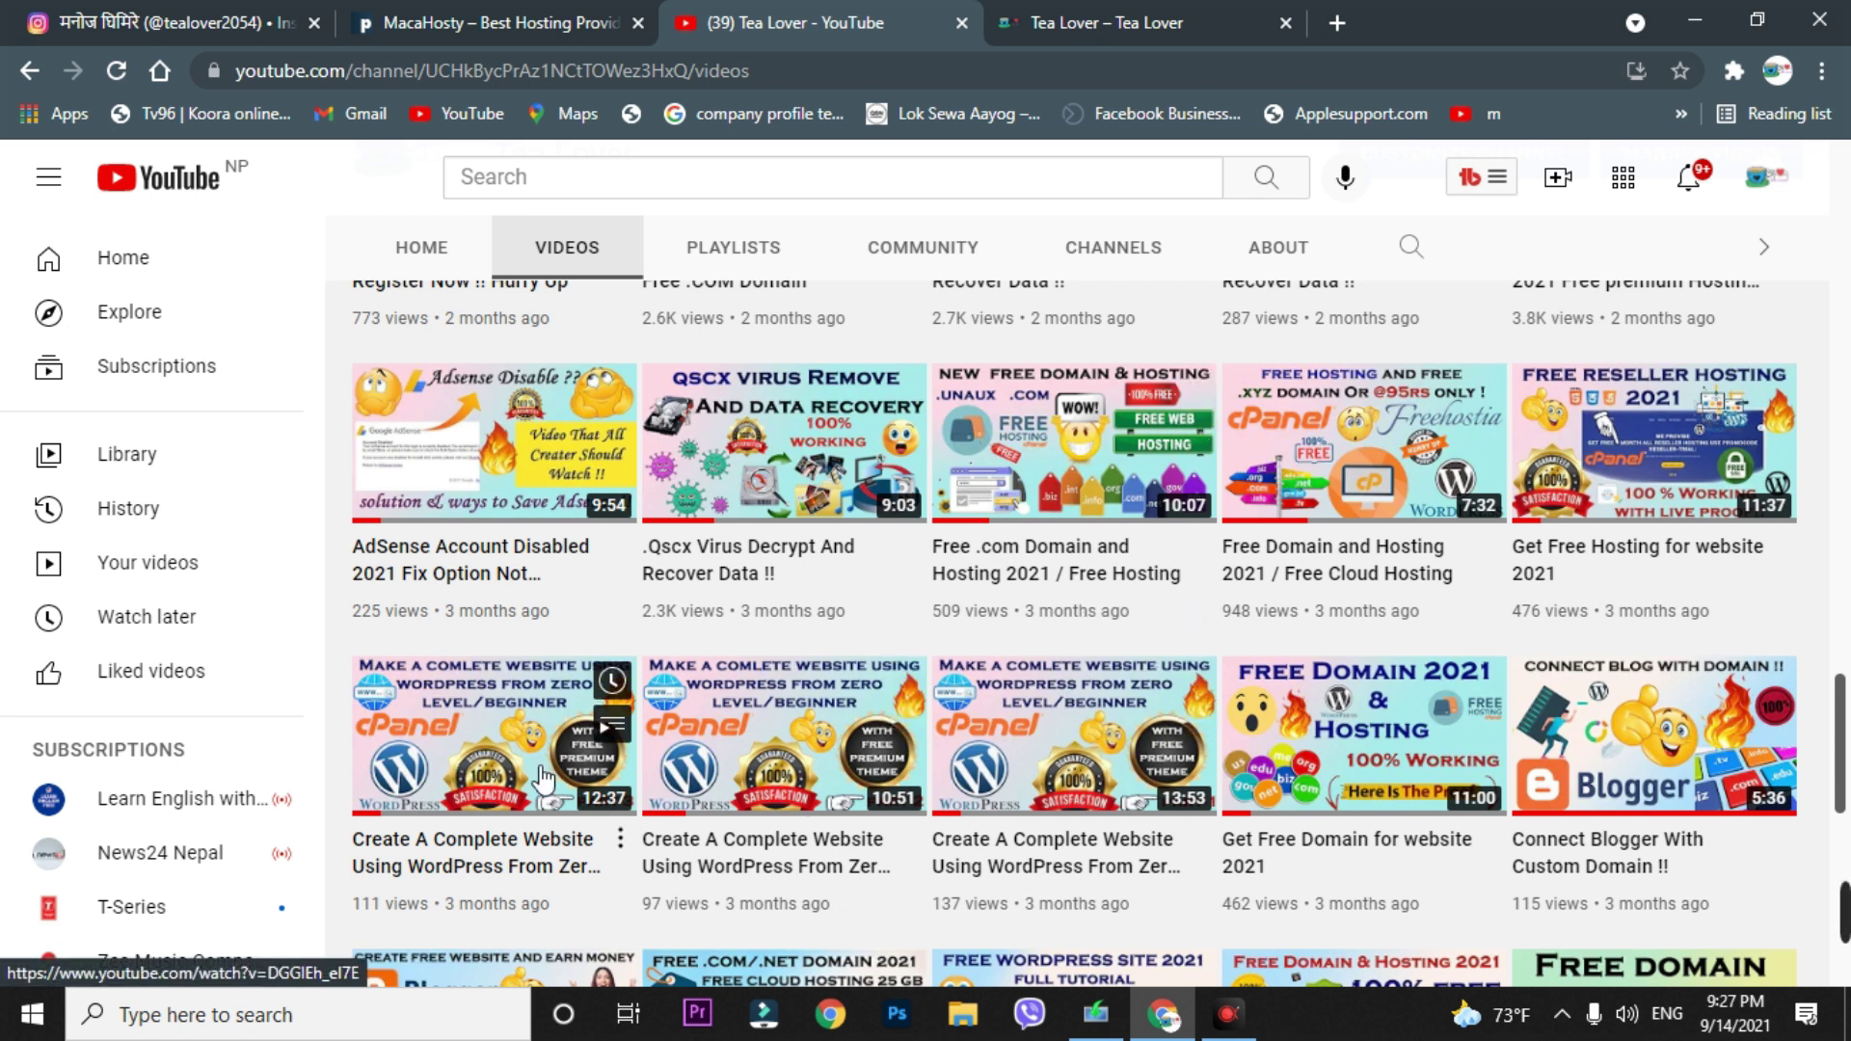
pyautogui.scroll(20, 1070, 371)
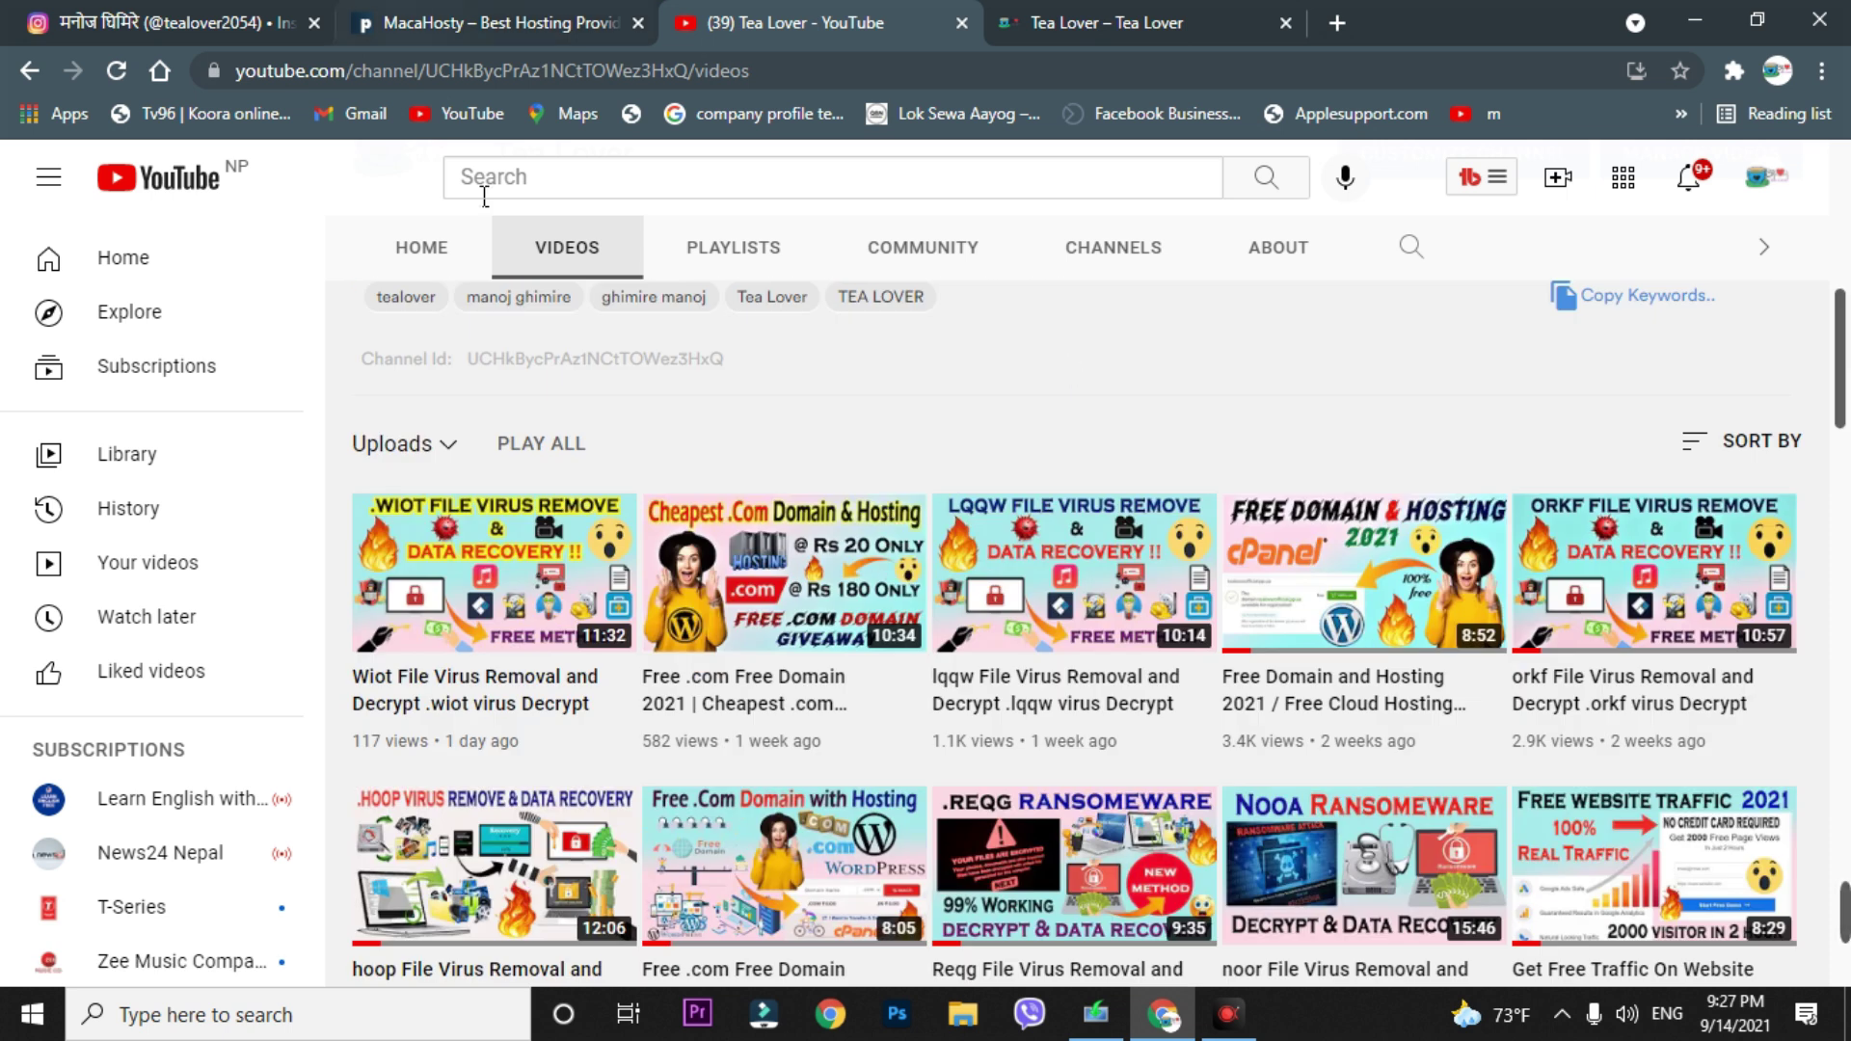
pyautogui.click(430, 21)
pyautogui.click(417, 73)
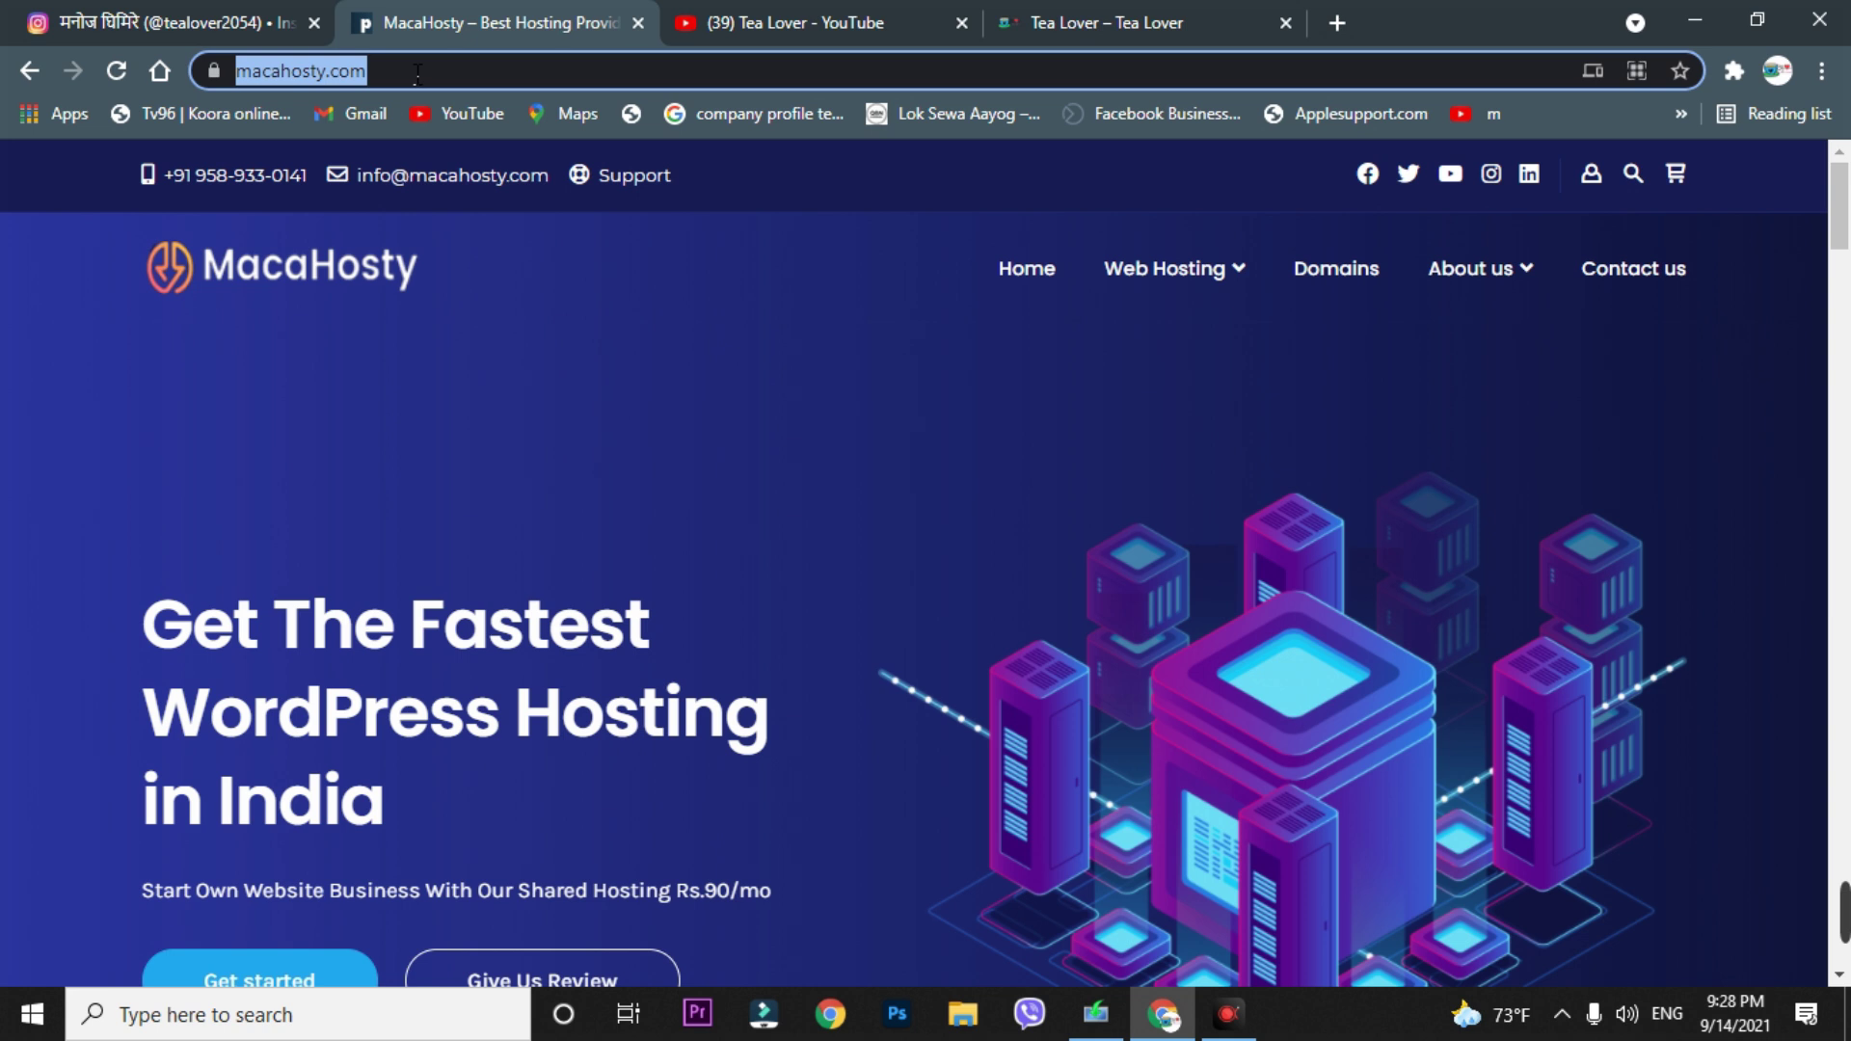
# Step: Reload the macahosty.com homepage
pyautogui.click(561, 89)
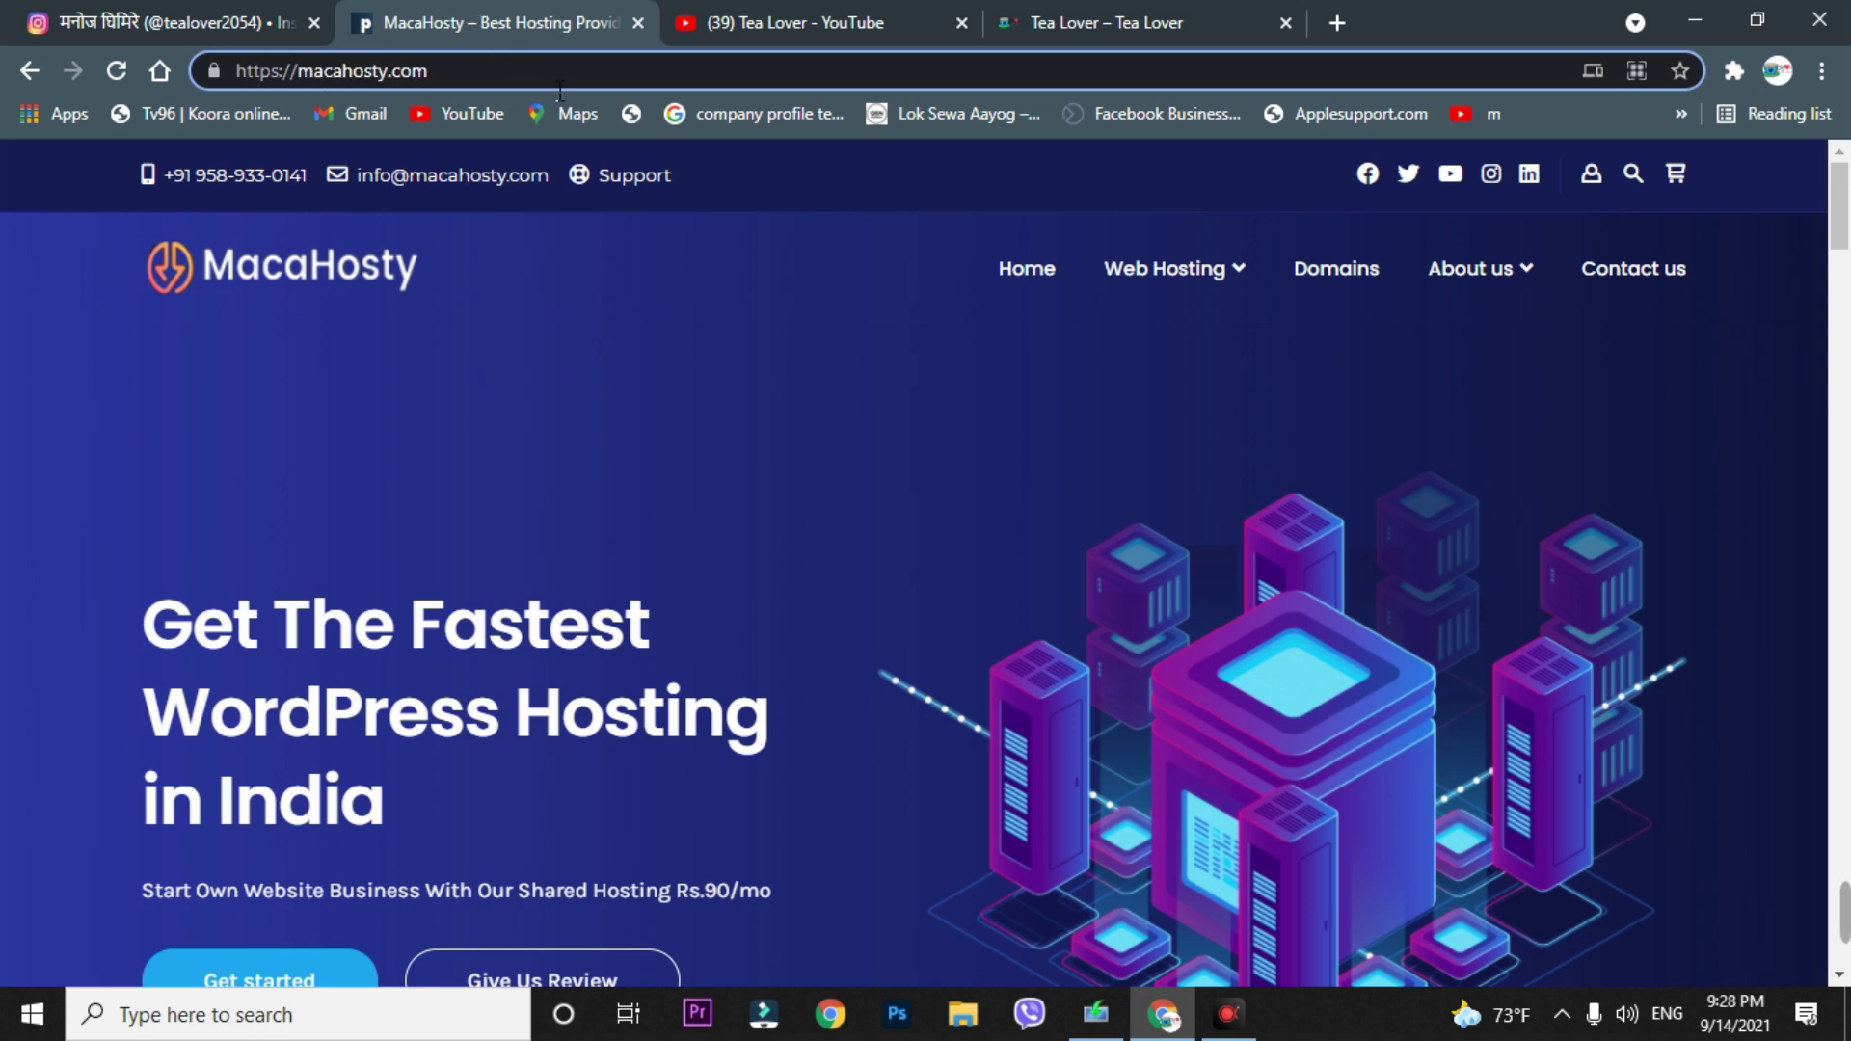
pyautogui.hotkey('ctrl', 'a')
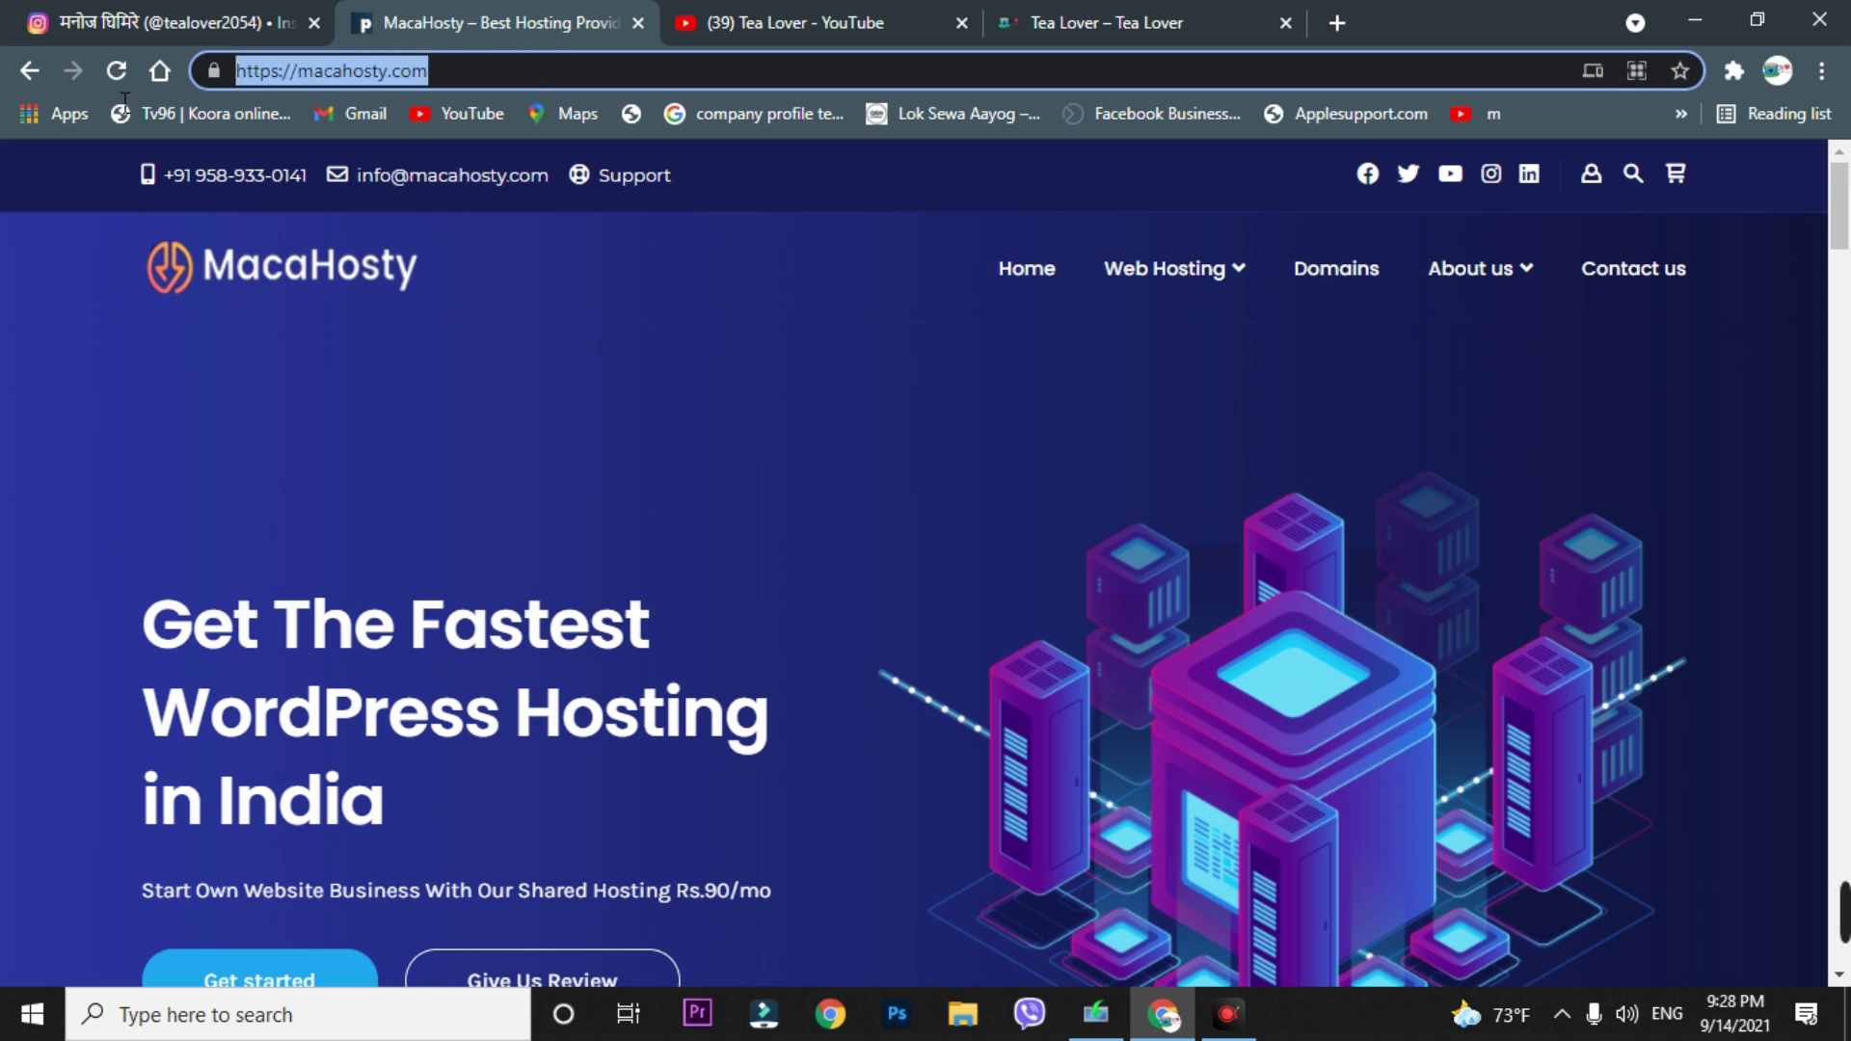
pyautogui.click(790, 367)
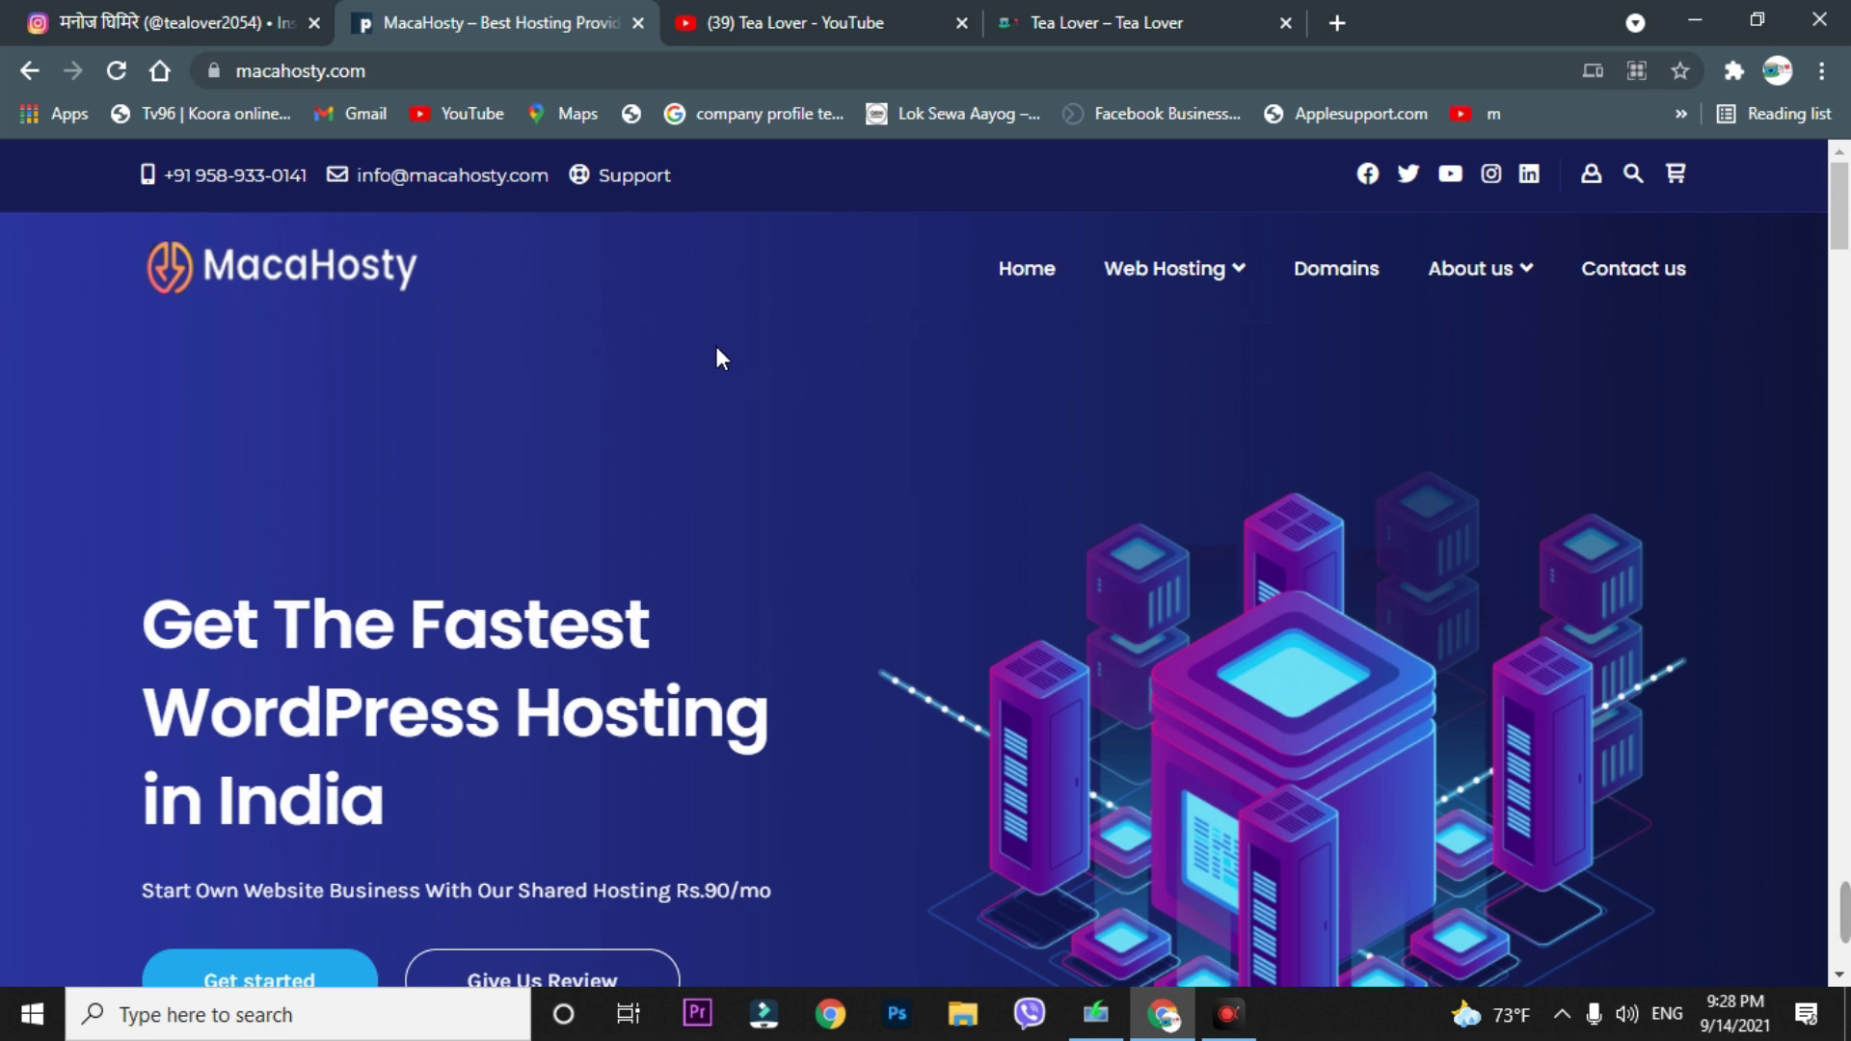
pyautogui.press('F5')
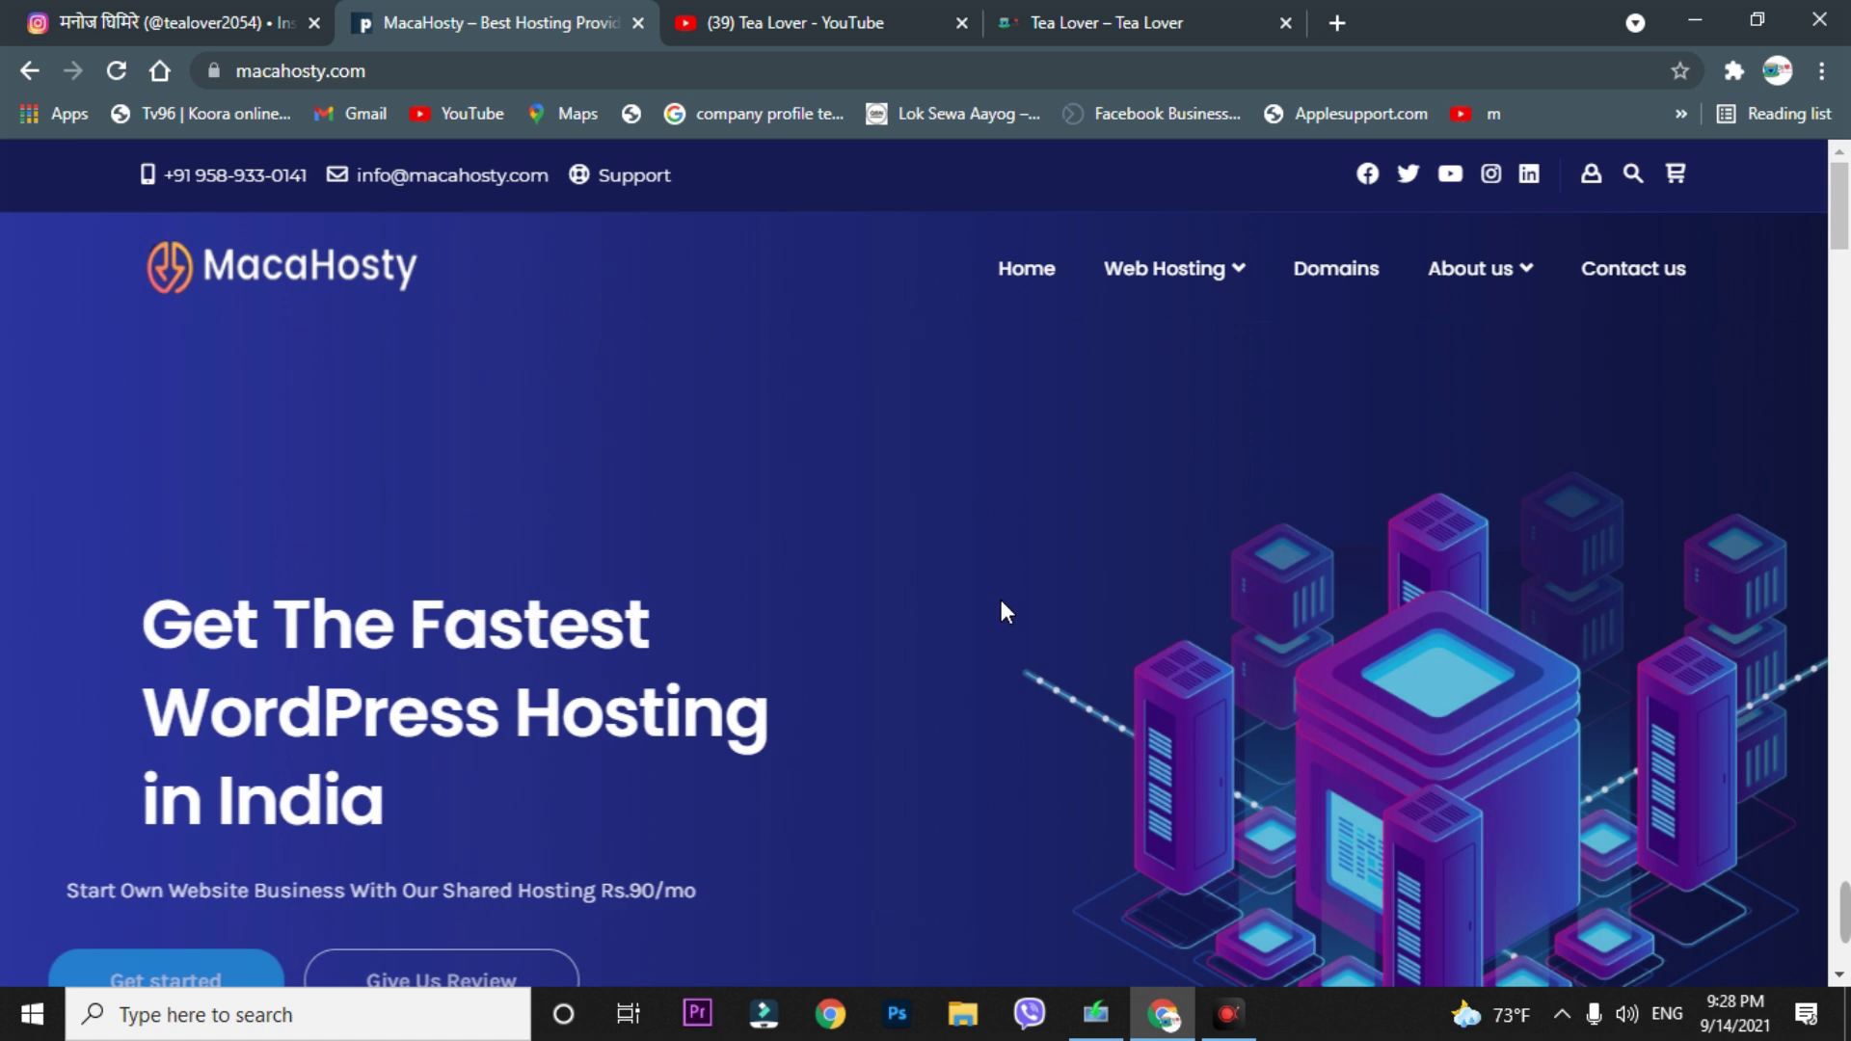
# Step: Highlight the 'Fastest WordPress Hosting in India' heading and the Rs.90 monthly price
pyautogui.scroll(-1, 418, 498)
pyautogui.moveTo(412, 498); pyautogui.dragTo(715, 673)
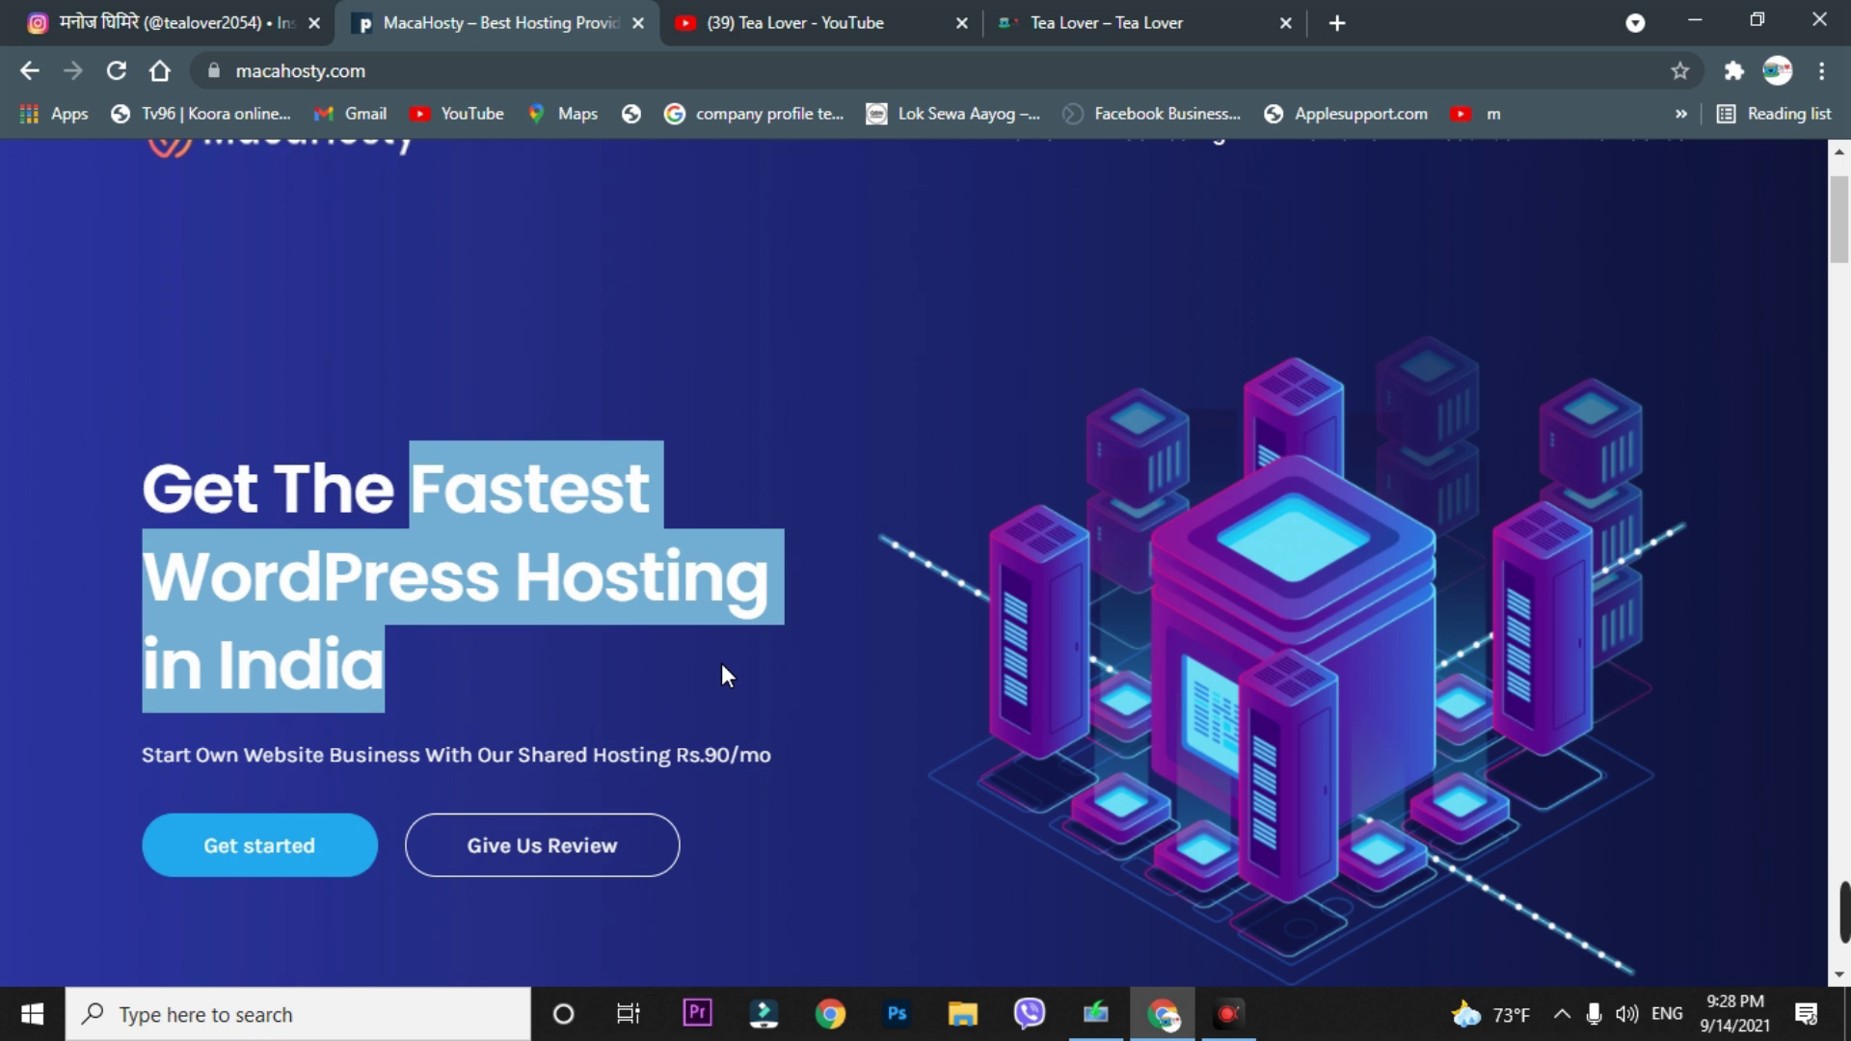
pyautogui.click(755, 831)
pyautogui.moveTo(675, 761); pyautogui.dragTo(745, 773)
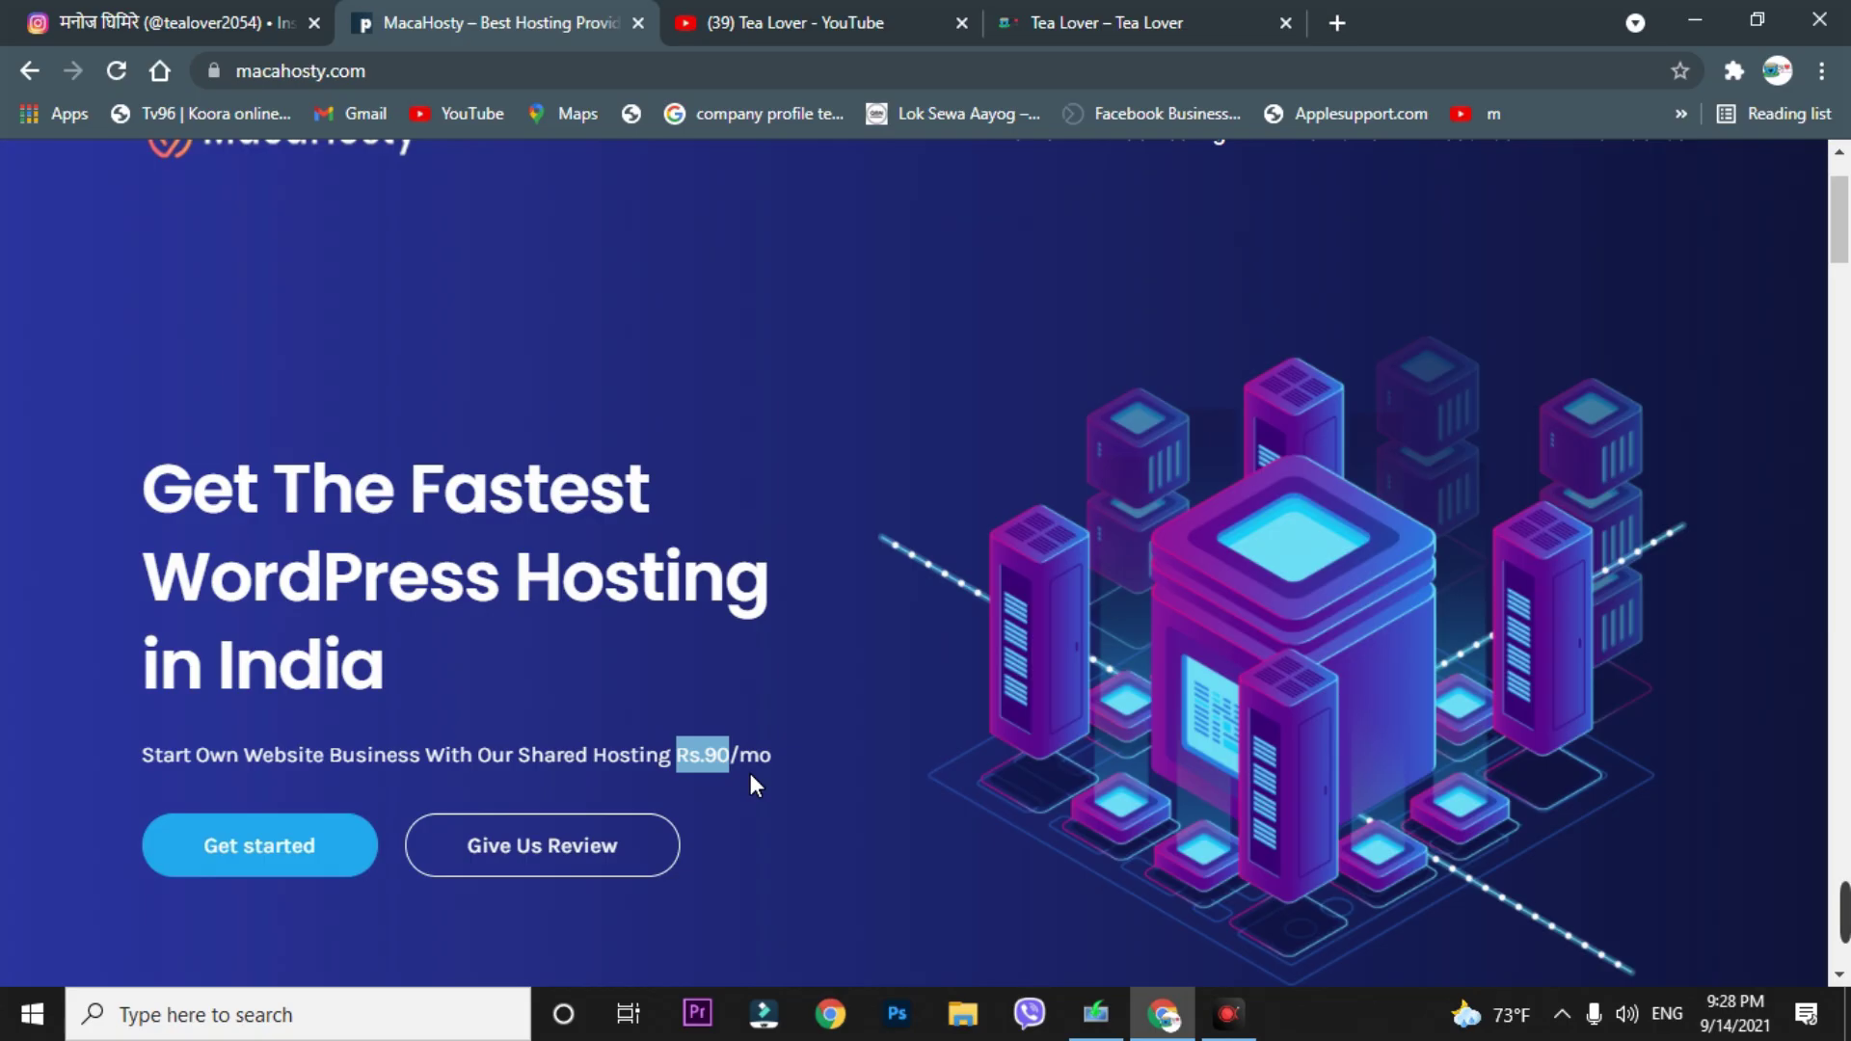
pyautogui.click(858, 648)
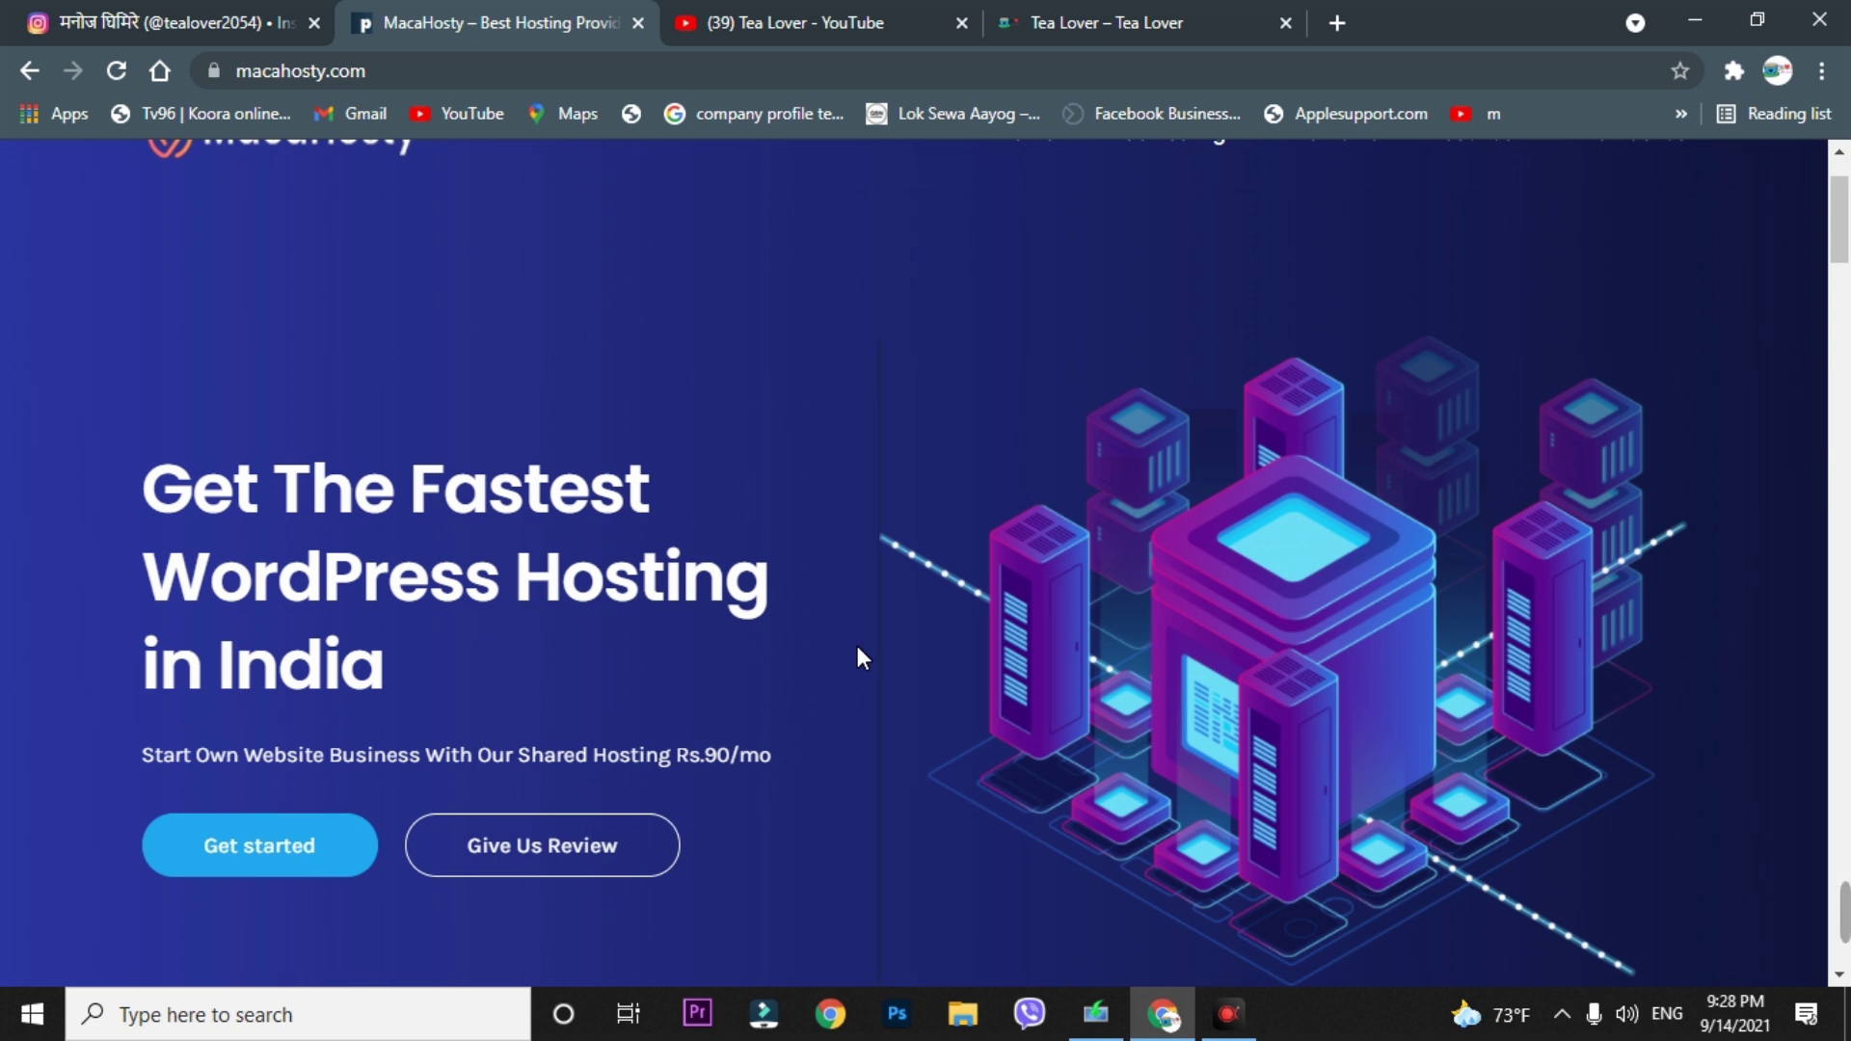
# Step: Scroll to the domain search and highlight the domain prices (.com ₹799, .in ₹499)
pyautogui.scroll(2, 858, 648)
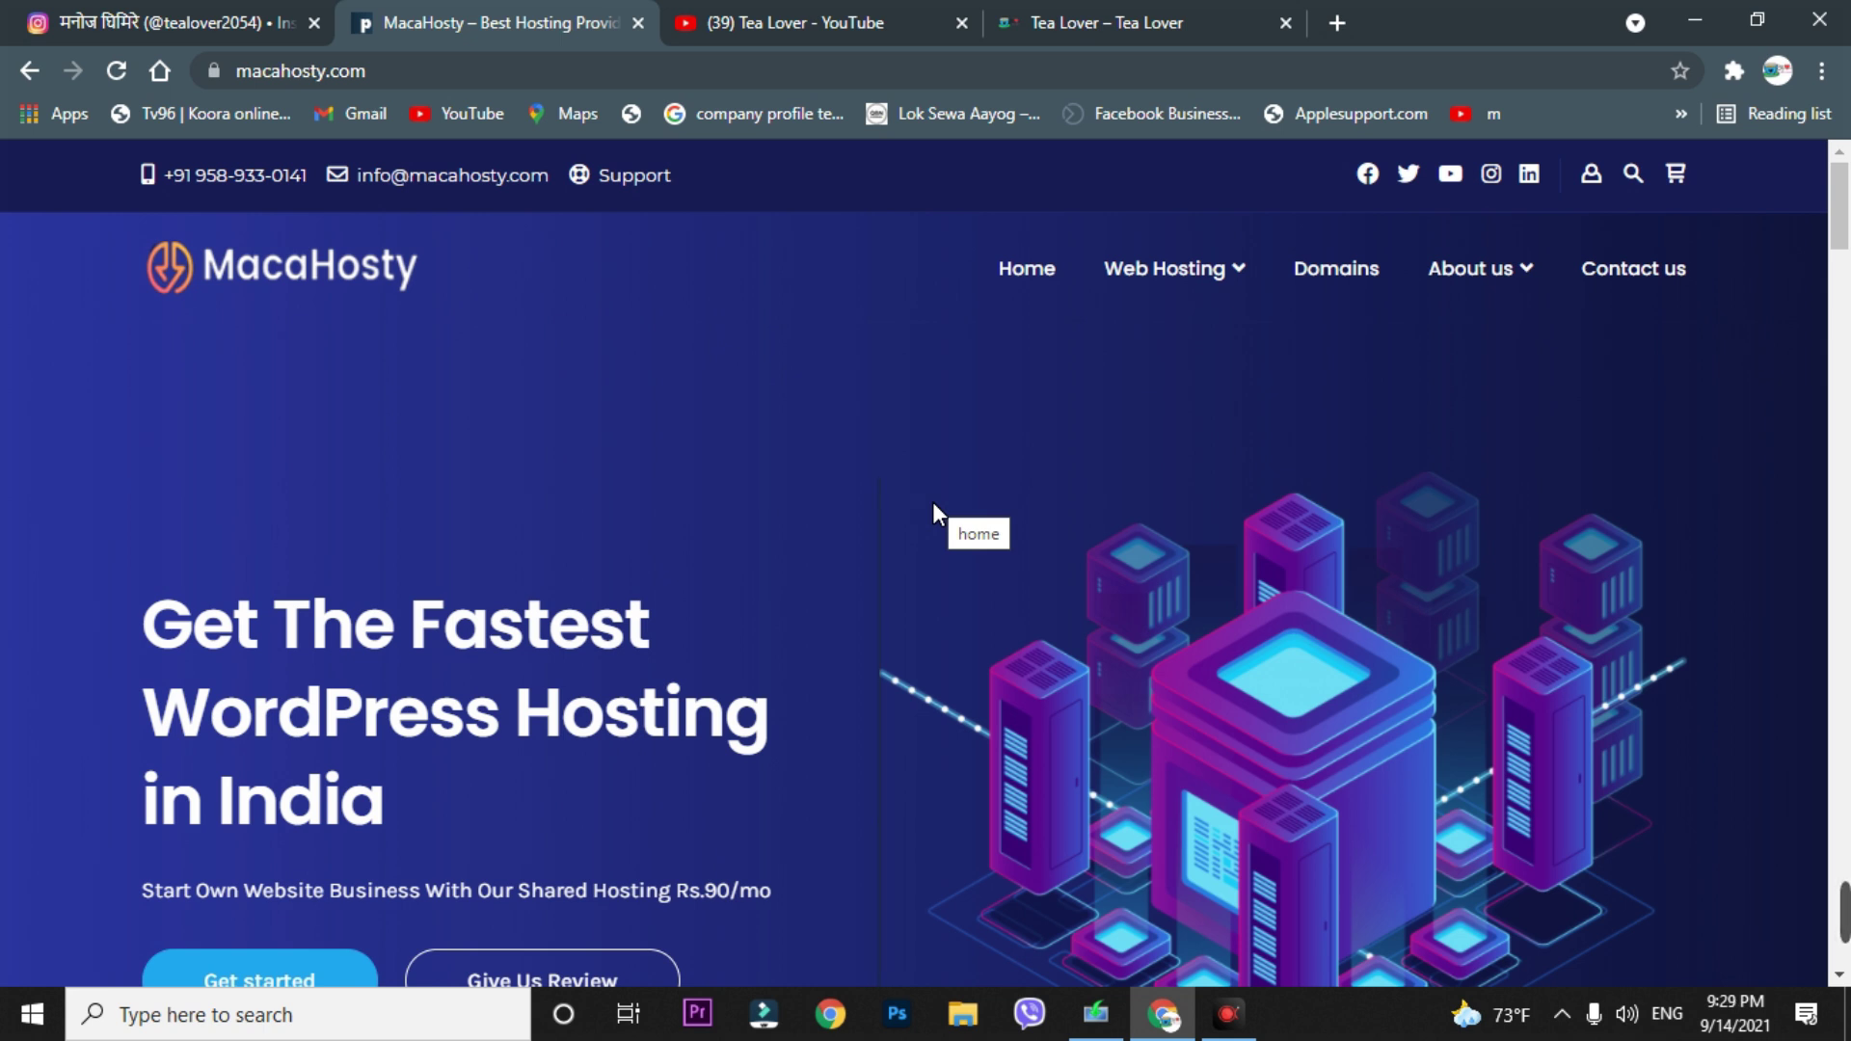
pyautogui.scroll(-10, 741, 426)
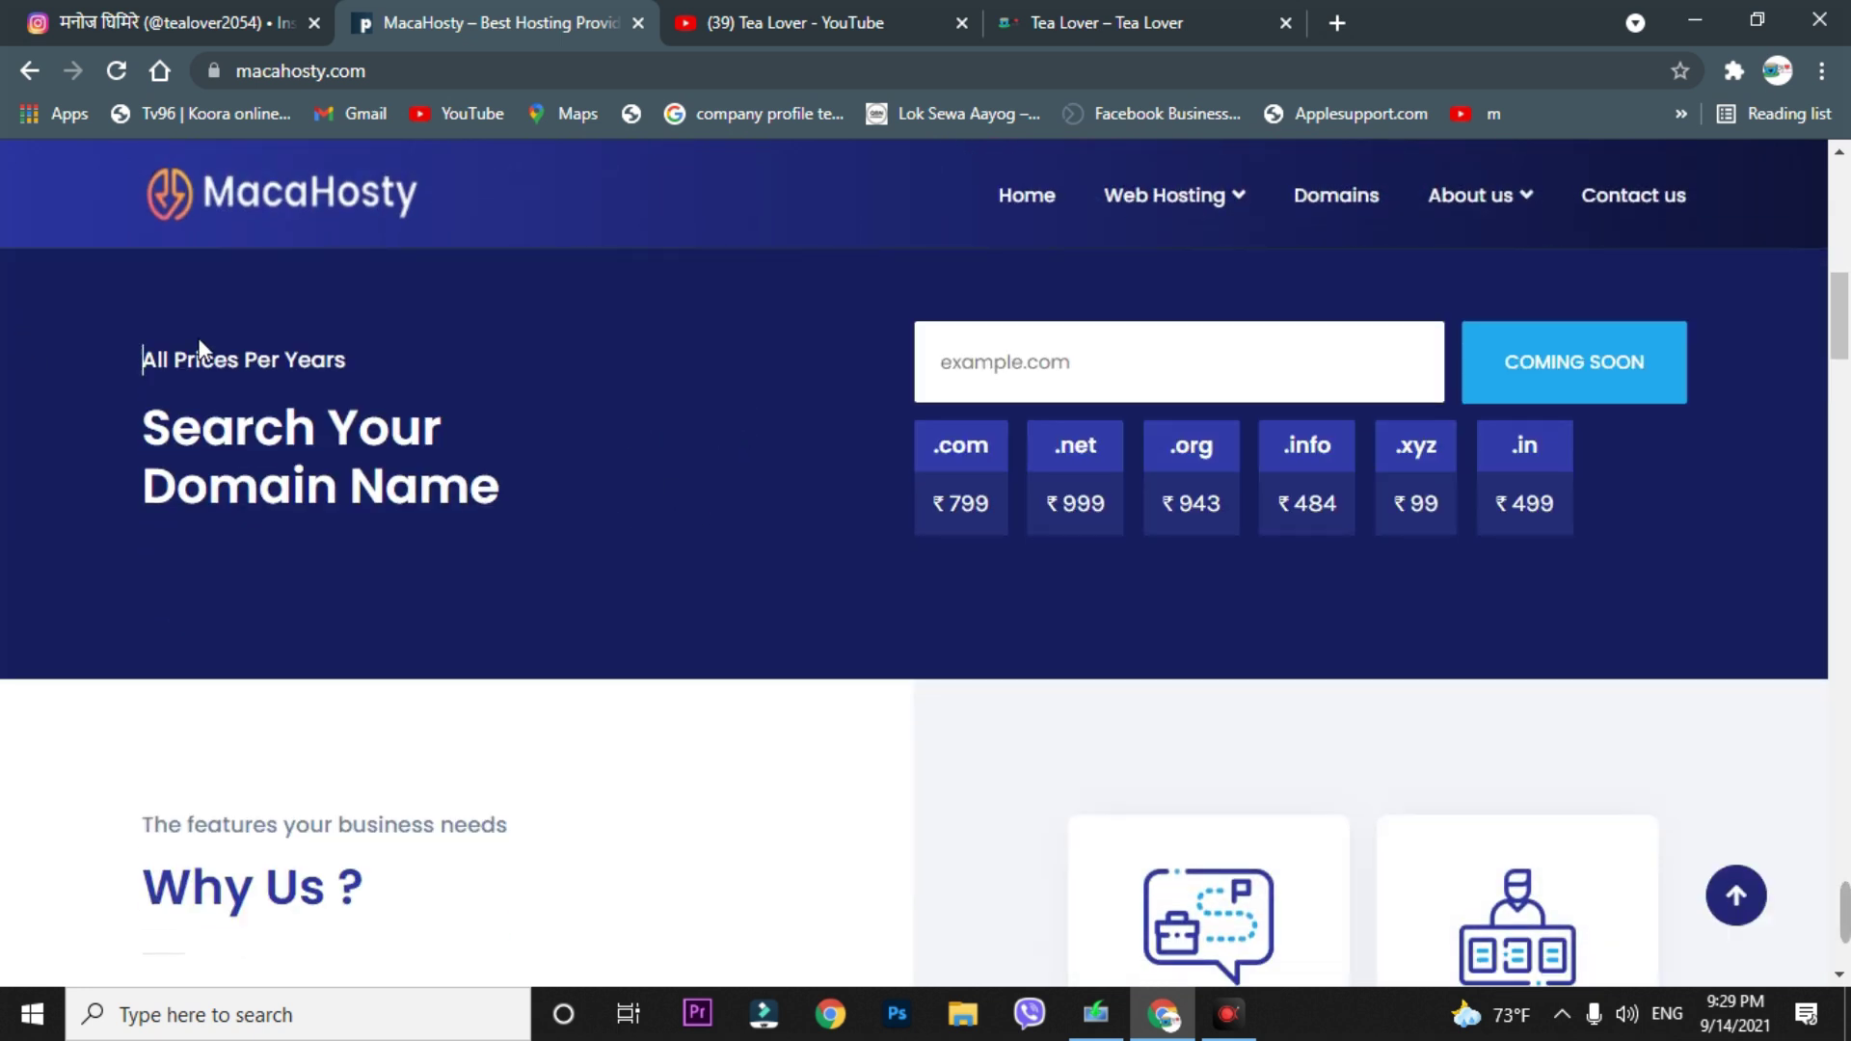
pyautogui.moveTo(147, 358); pyautogui.dragTo(1650, 520)
pyautogui.click(1650, 521)
# Step: Glance at YouTube's Videos grid, then show MacaHosty's Shared ₹69, WordPress ₹99 and Cloud ₹599 plans
pyautogui.click(743, 6)
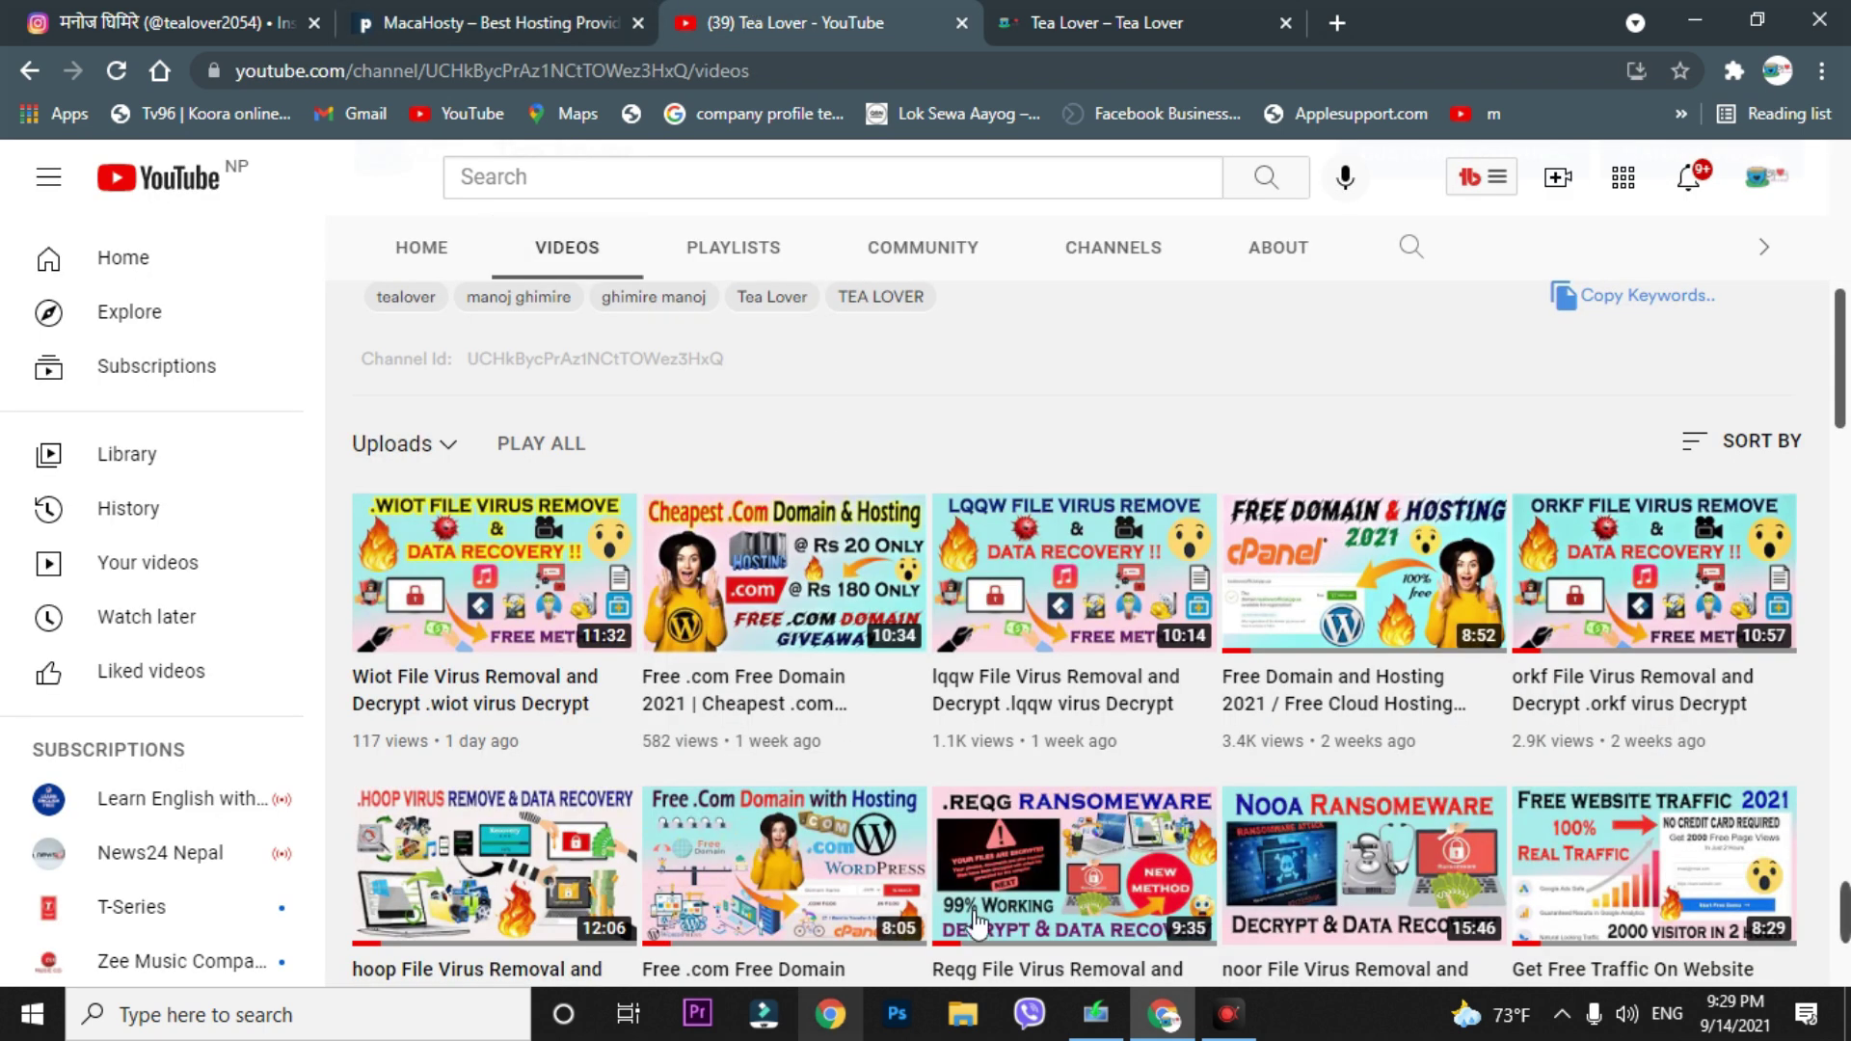
pyautogui.scroll(-3, 1282, 768)
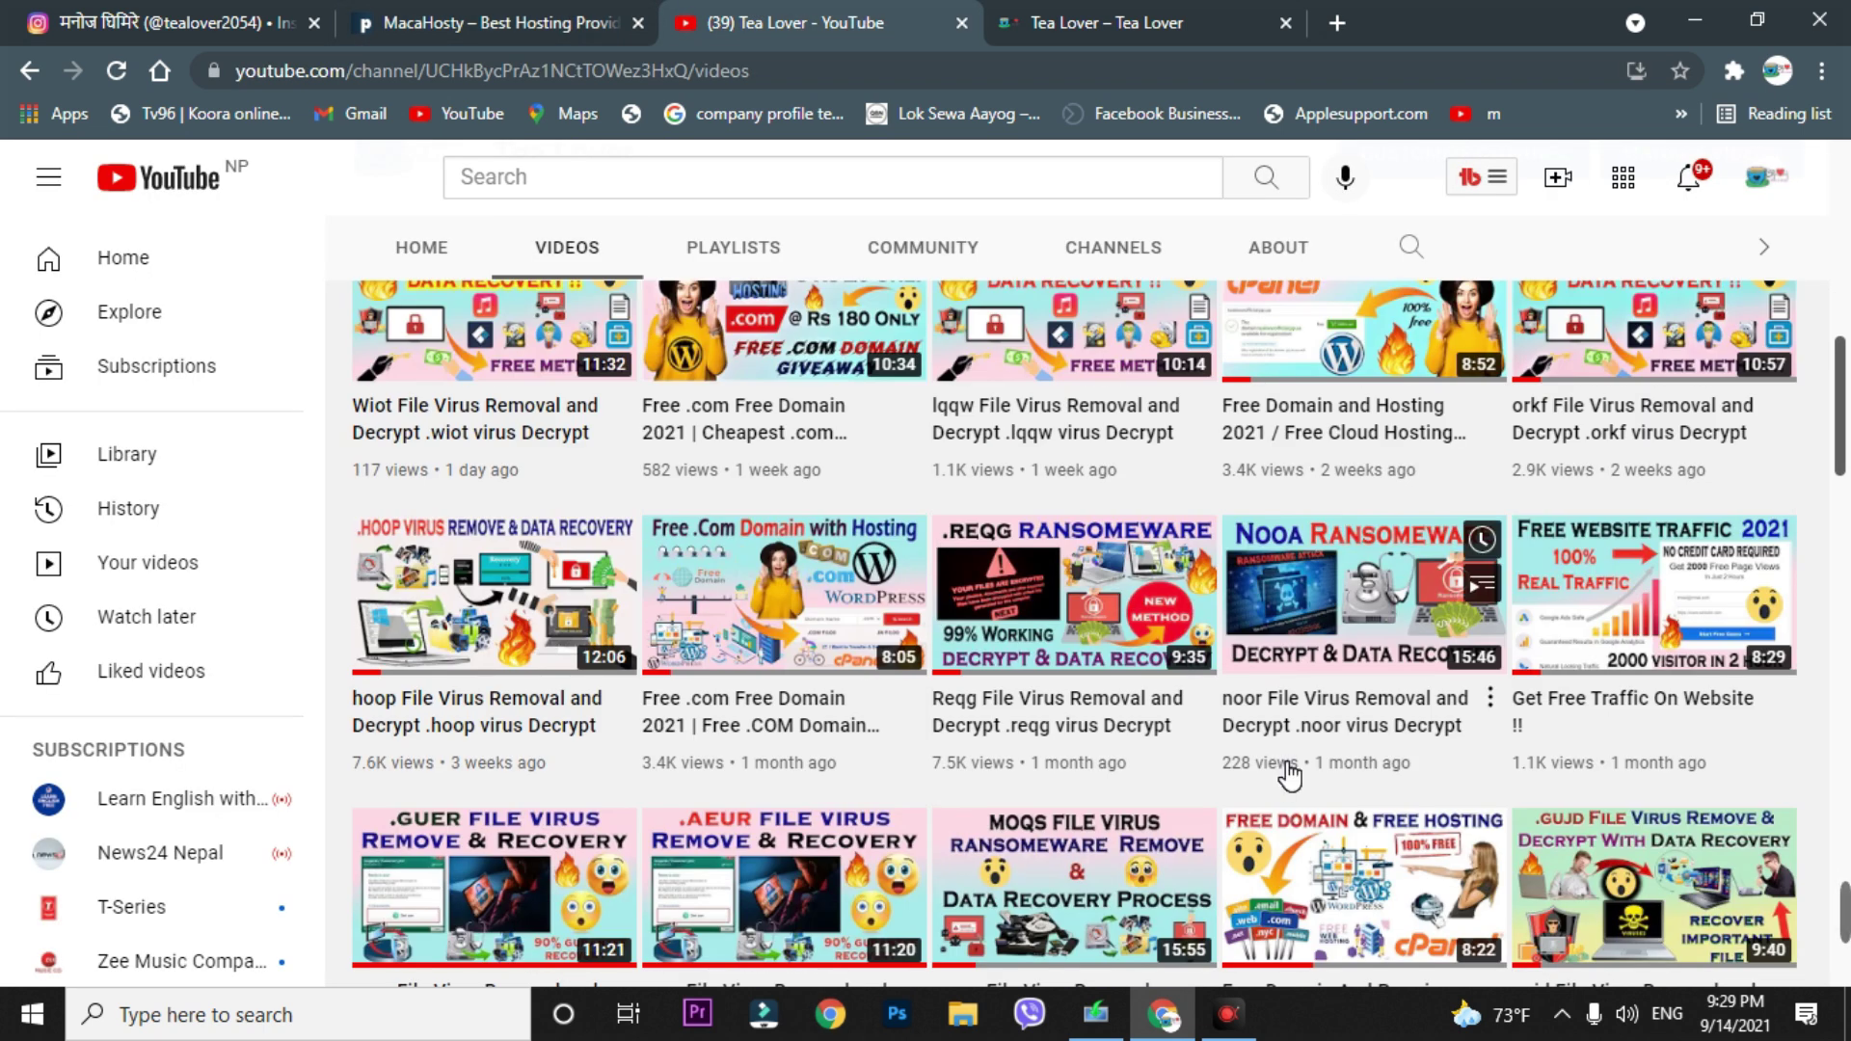
pyautogui.click(424, 19)
pyautogui.scroll(-5, 713, 588)
pyautogui.scroll(-2, 704, 610)
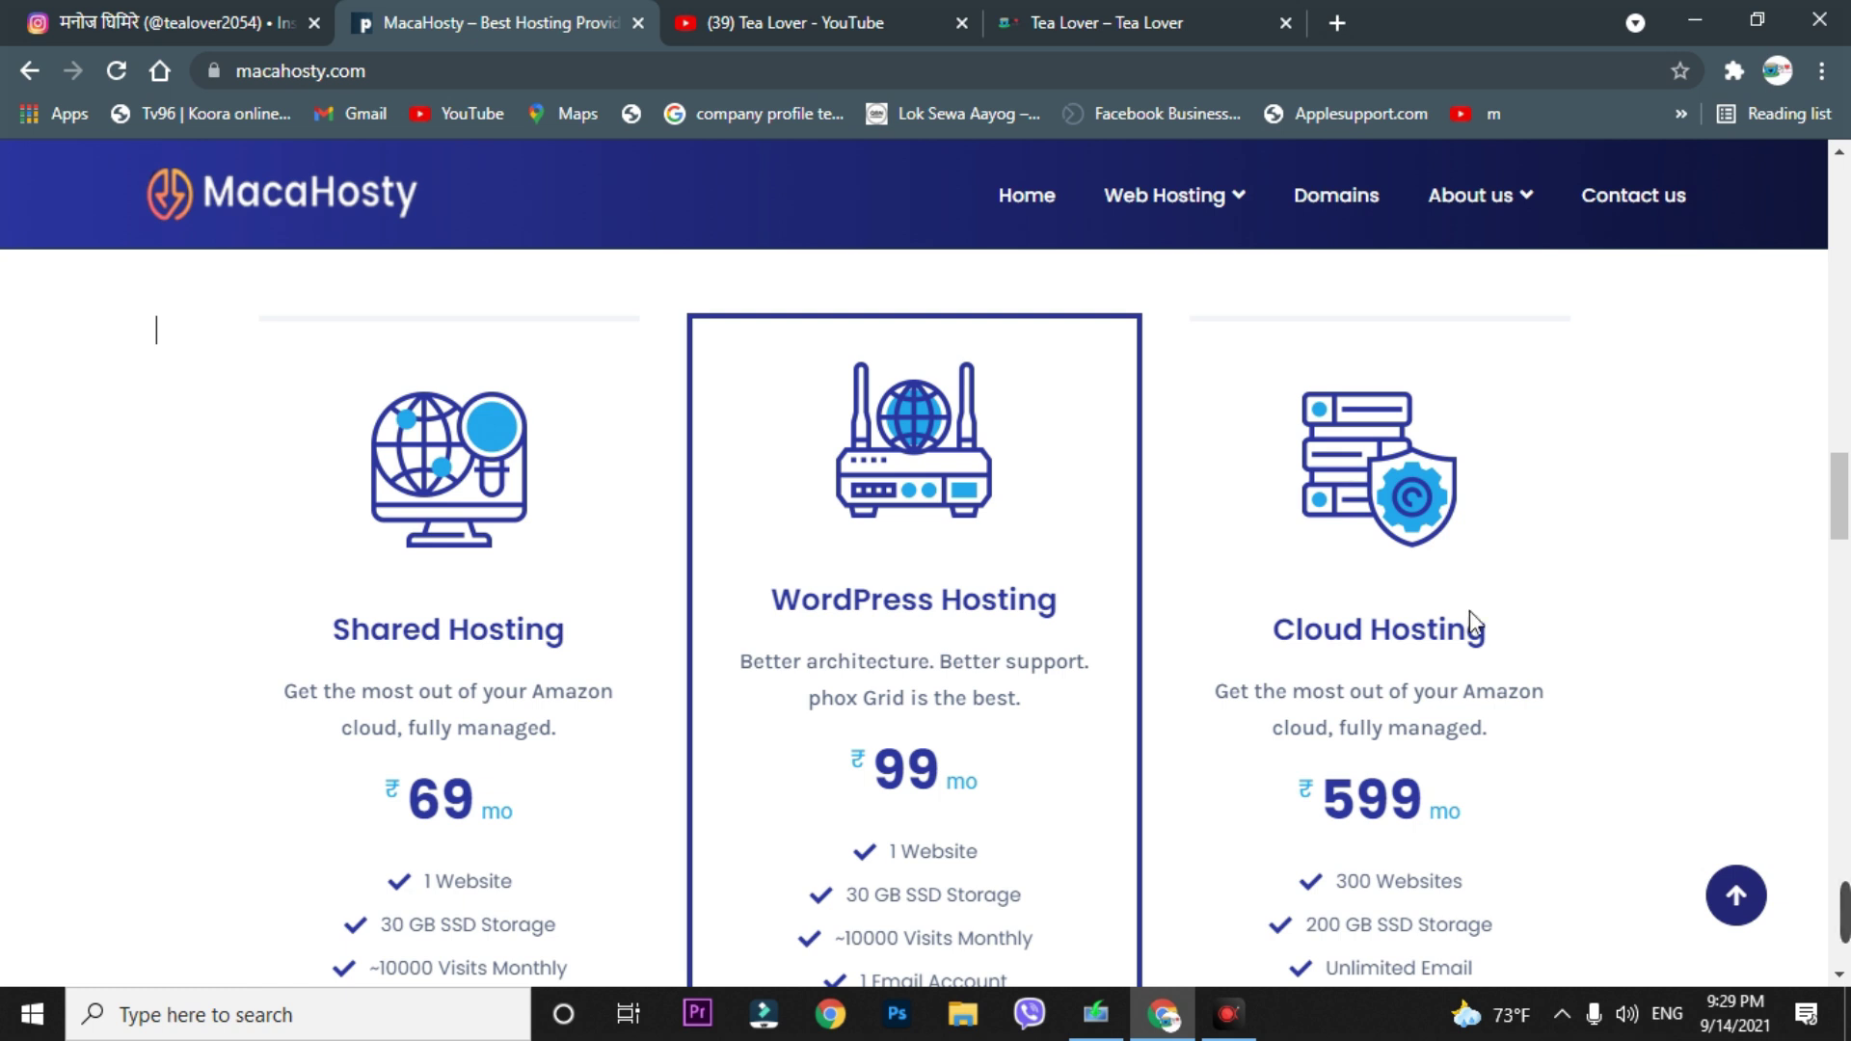
pyautogui.moveTo(75, 634); pyautogui.dragTo(545, 654)
pyautogui.moveTo(761, 600); pyautogui.dragTo(1083, 619)
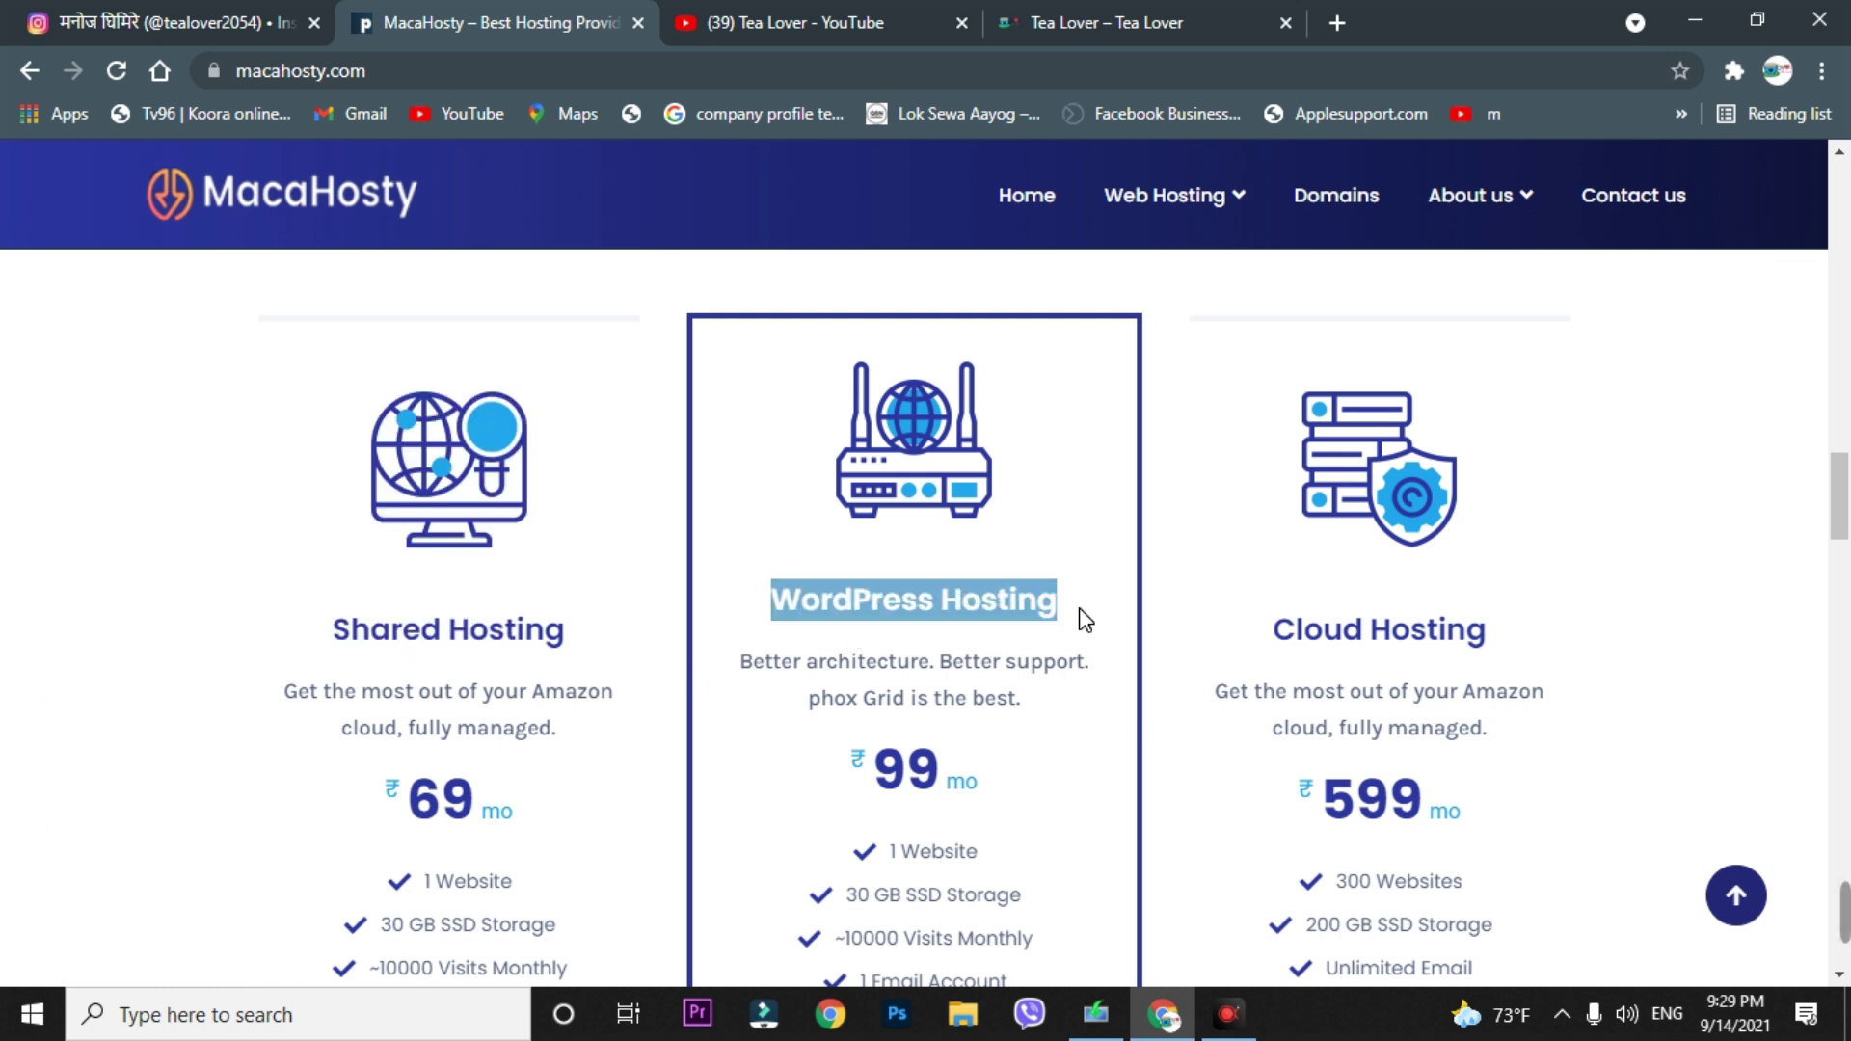
pyautogui.moveTo(1291, 640); pyautogui.dragTo(1609, 624)
pyautogui.click(1710, 594)
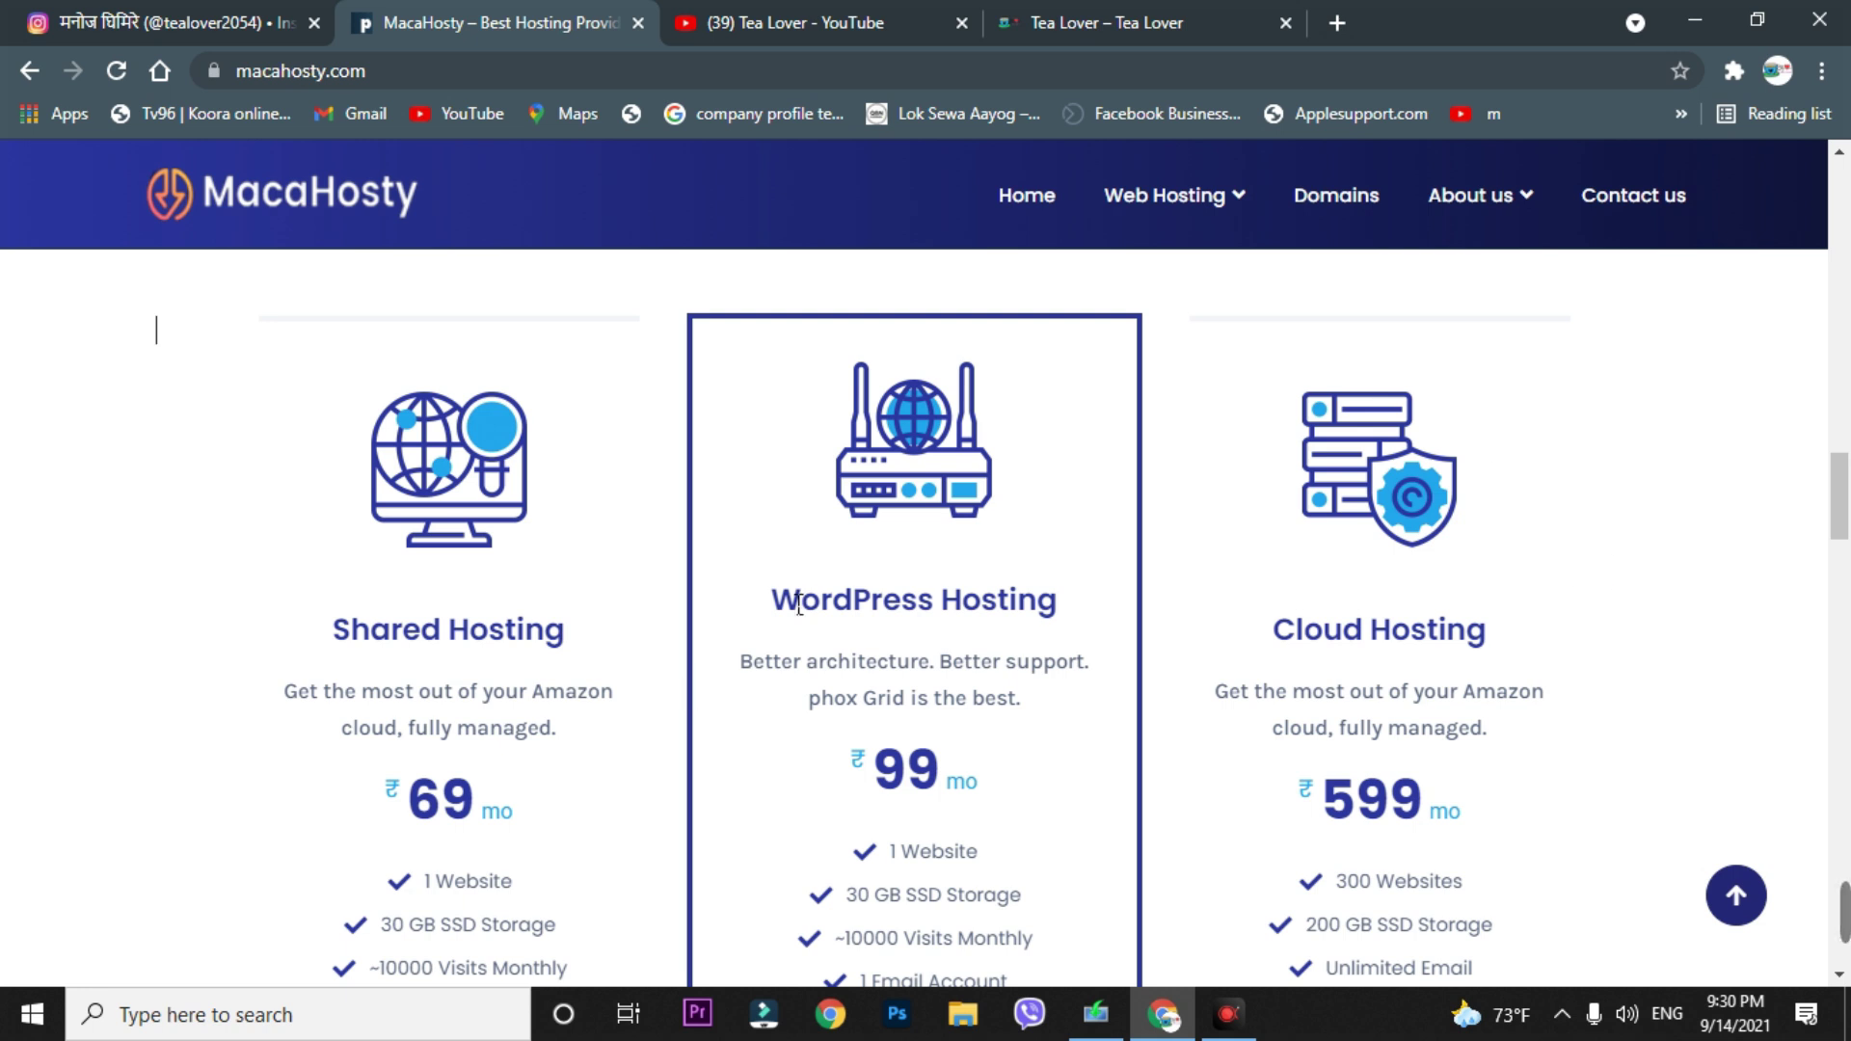
pyautogui.moveTo(771, 600); pyautogui.dragTo(1070, 599)
pyautogui.click(1094, 551)
pyautogui.moveTo(788, 541); pyautogui.dragTo(1177, 578)
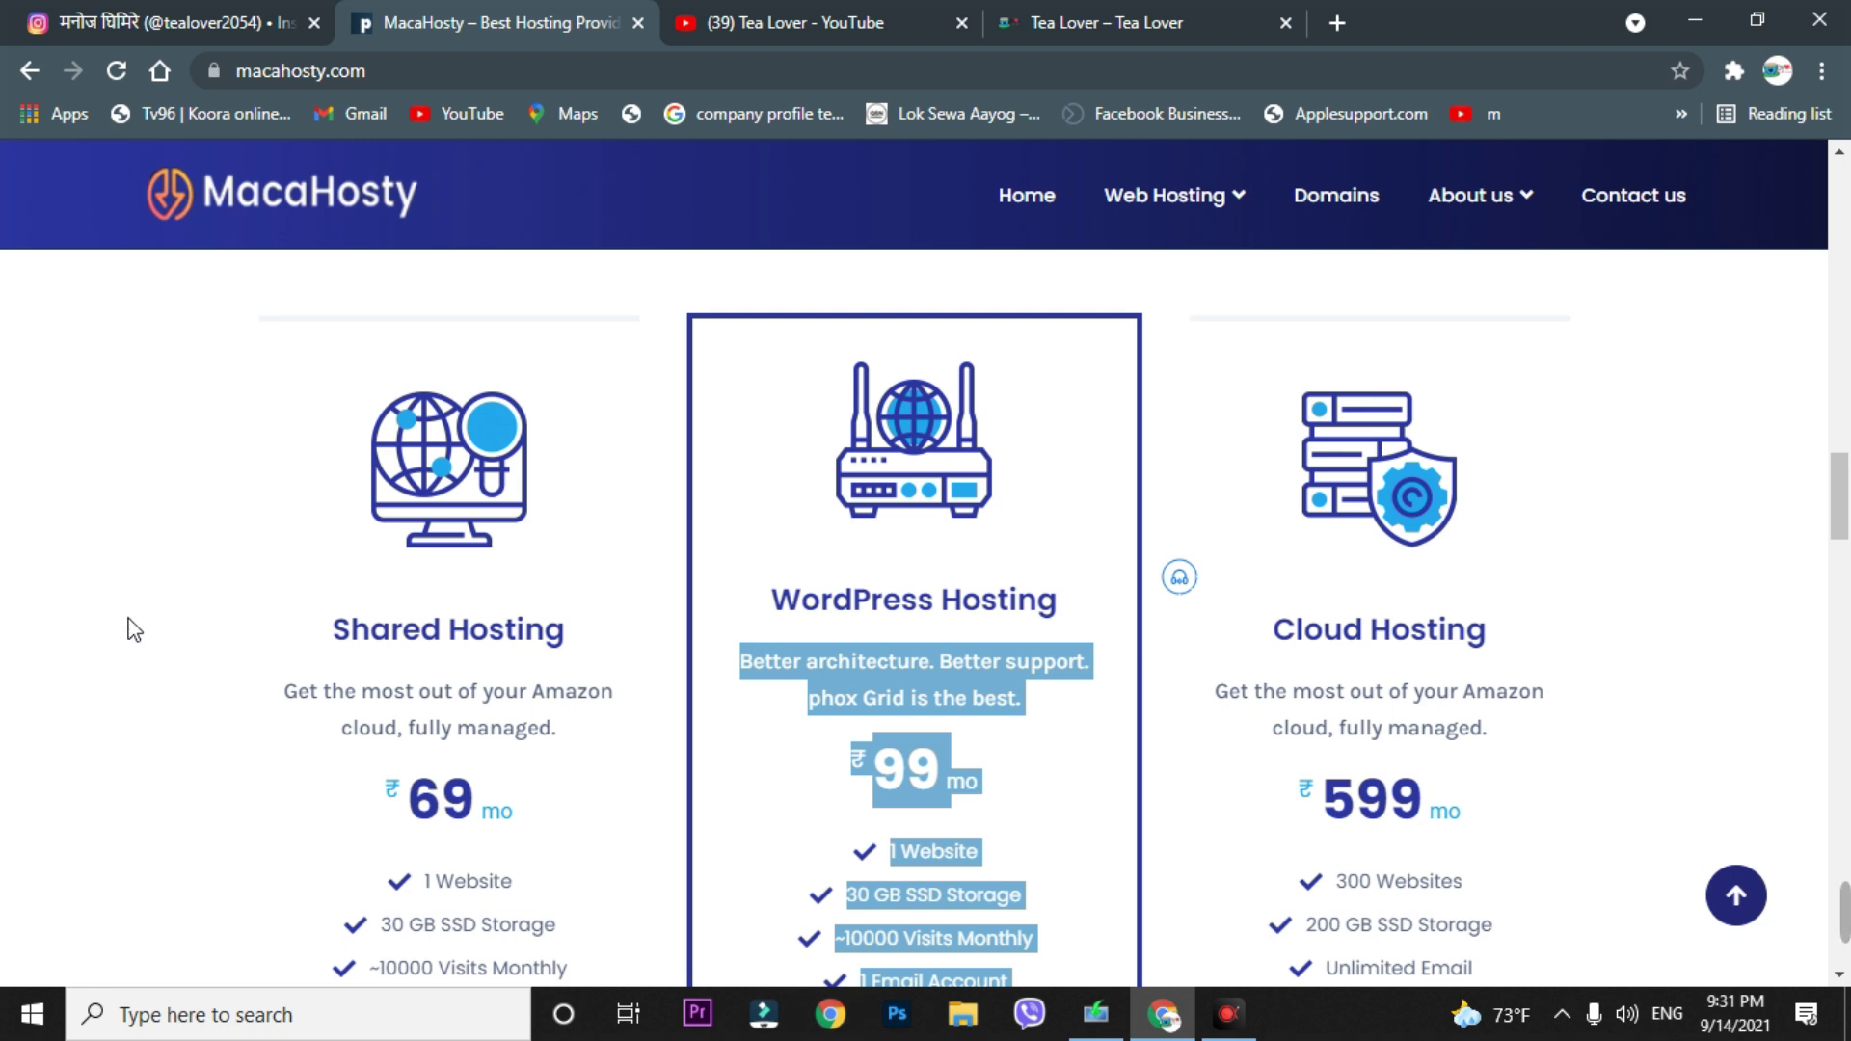
pyautogui.moveTo(124, 627); pyautogui.dragTo(610, 610)
pyautogui.click(627, 559)
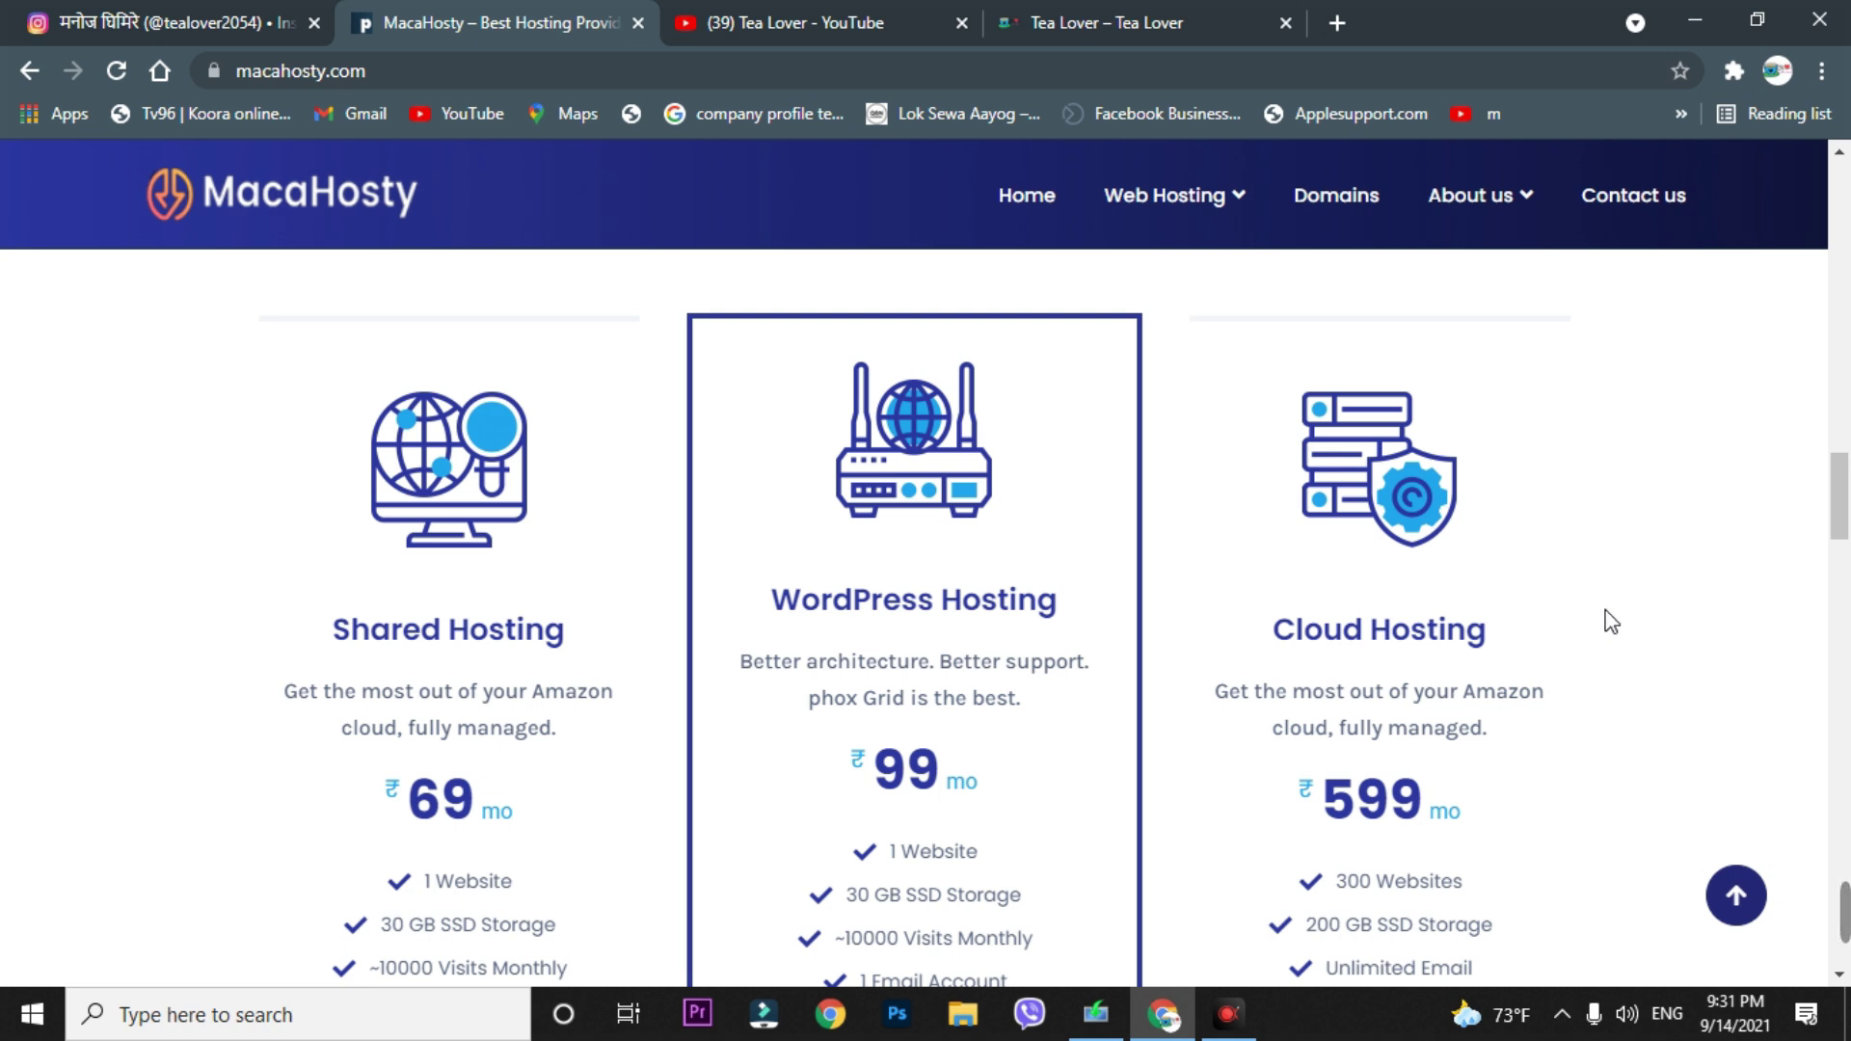
# Step: Highlight the ₹69 Shared Hosting price, then open its Learn more details page
pyautogui.scroll(-3, 1607, 620)
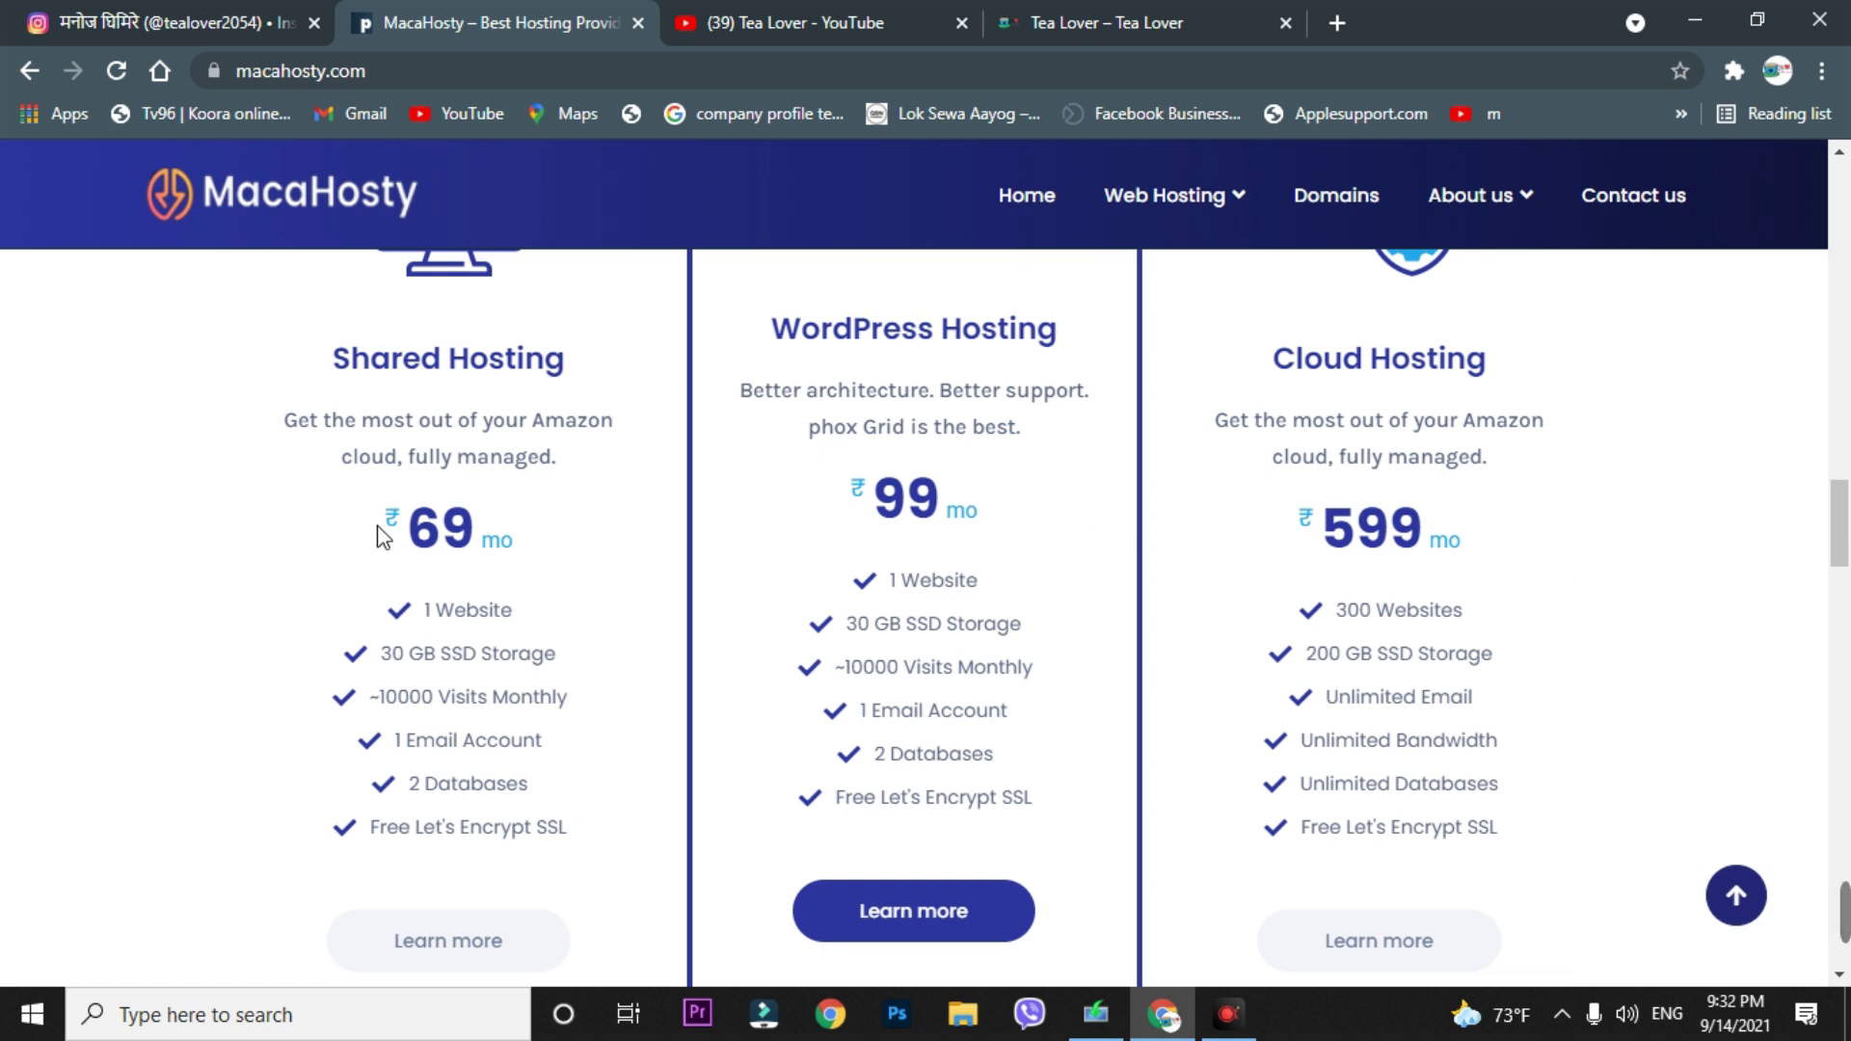
pyautogui.moveTo(377, 537); pyautogui.dragTo(540, 551)
pyautogui.click(949, 482)
pyautogui.scroll(1, 461, 617)
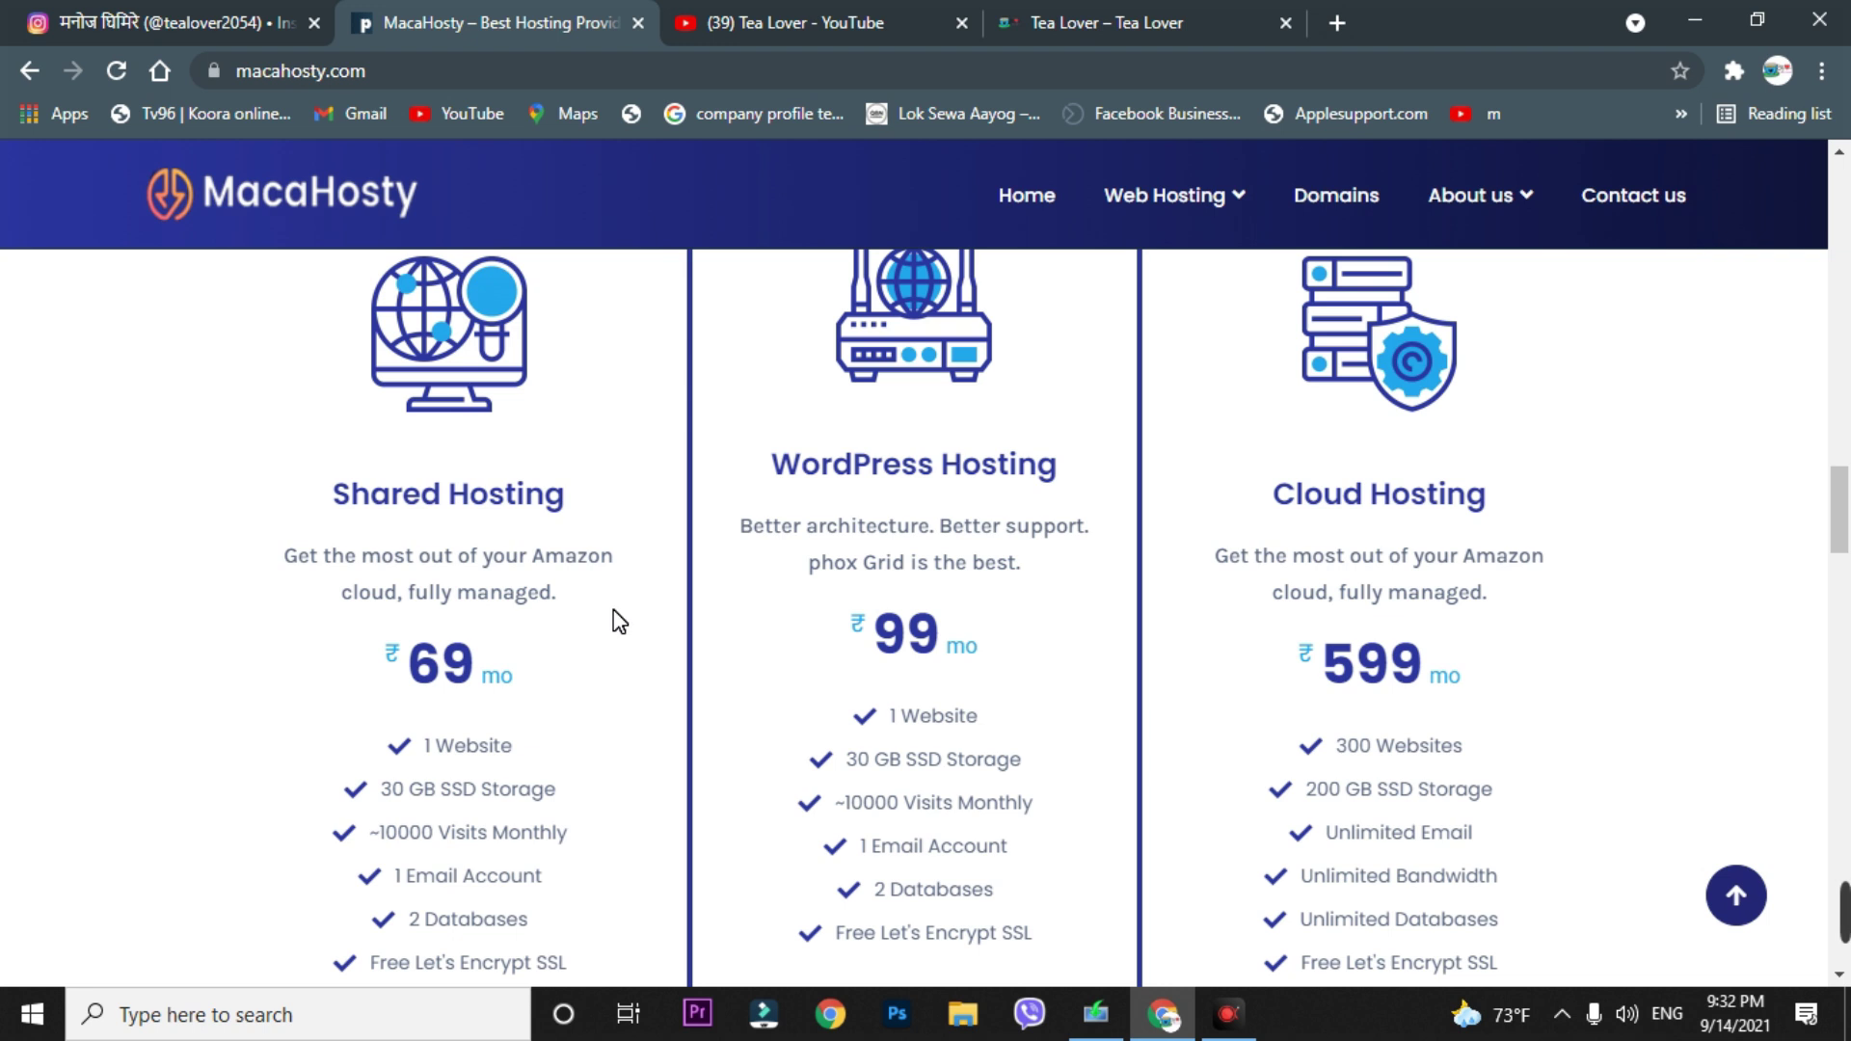
pyautogui.scroll(-2, 613, 609)
pyautogui.click(483, 817)
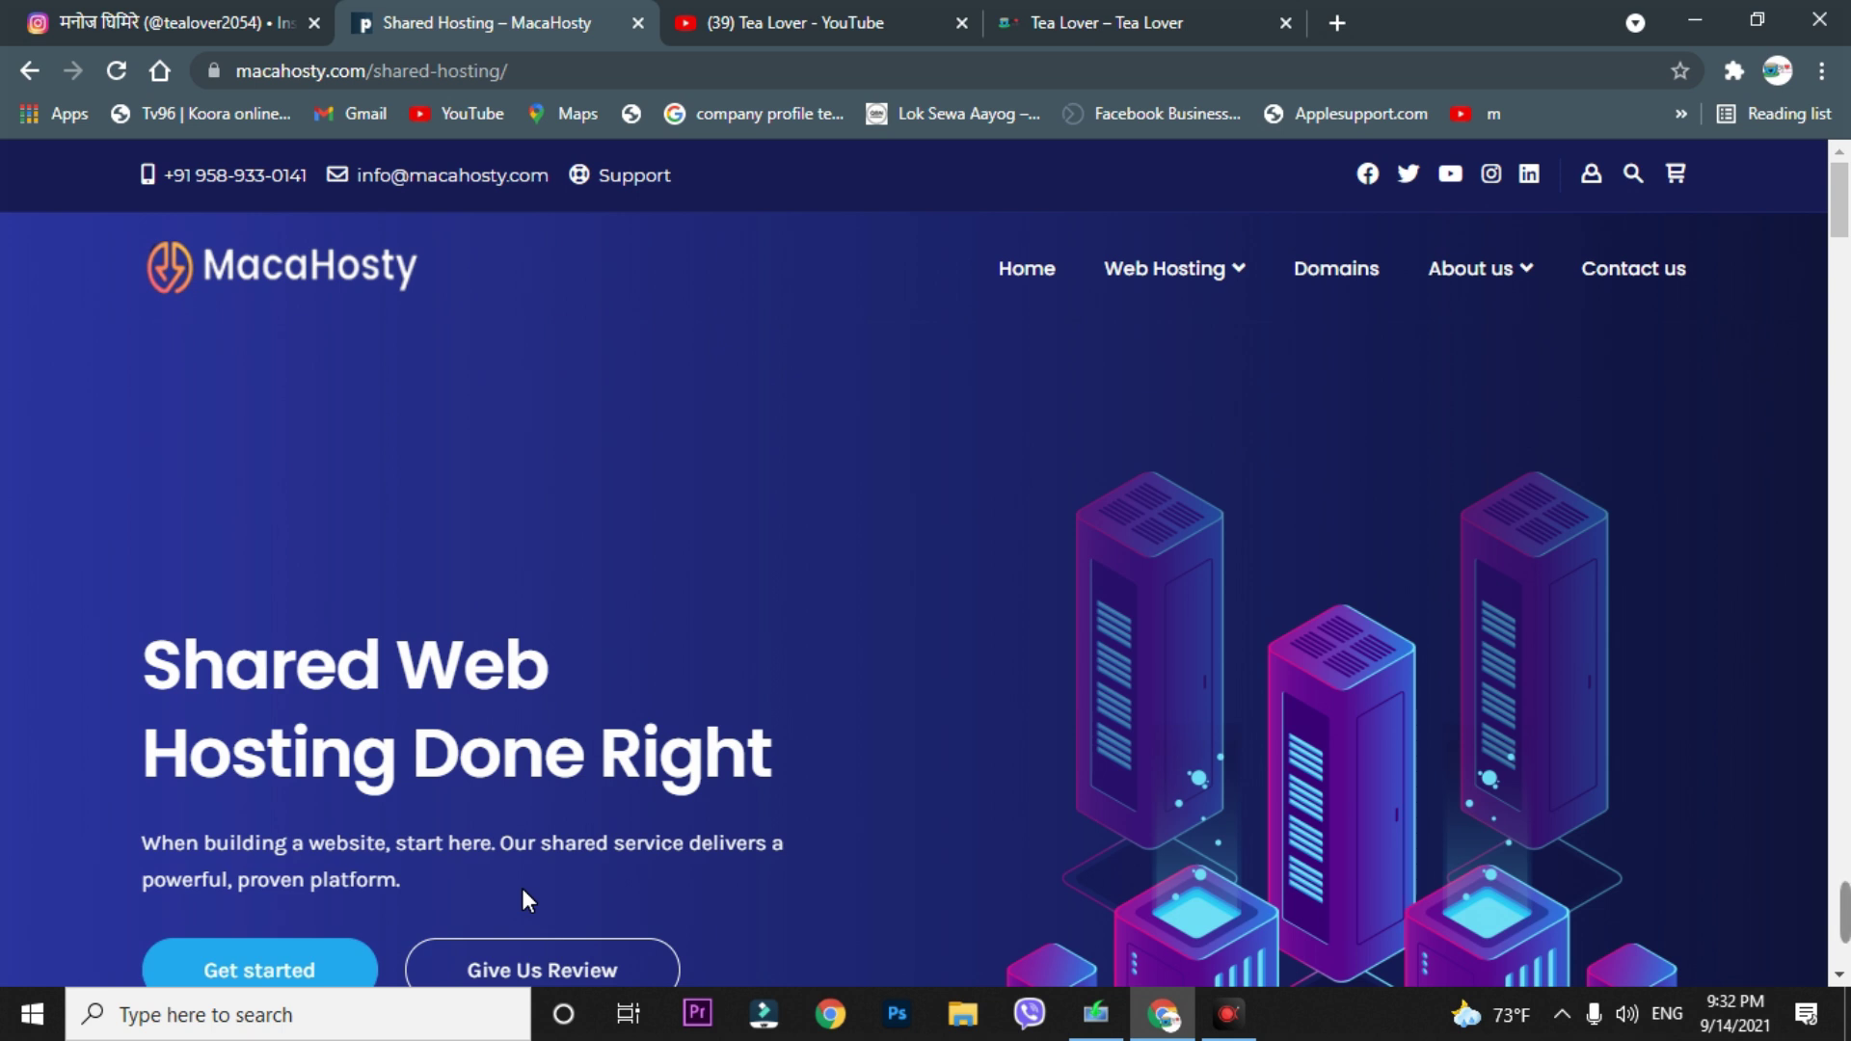
# Step: Highlight the MACAHOSTY30, MACAHOSTY40 and 3-year coupon codes
pyautogui.scroll(-10, 447, 872)
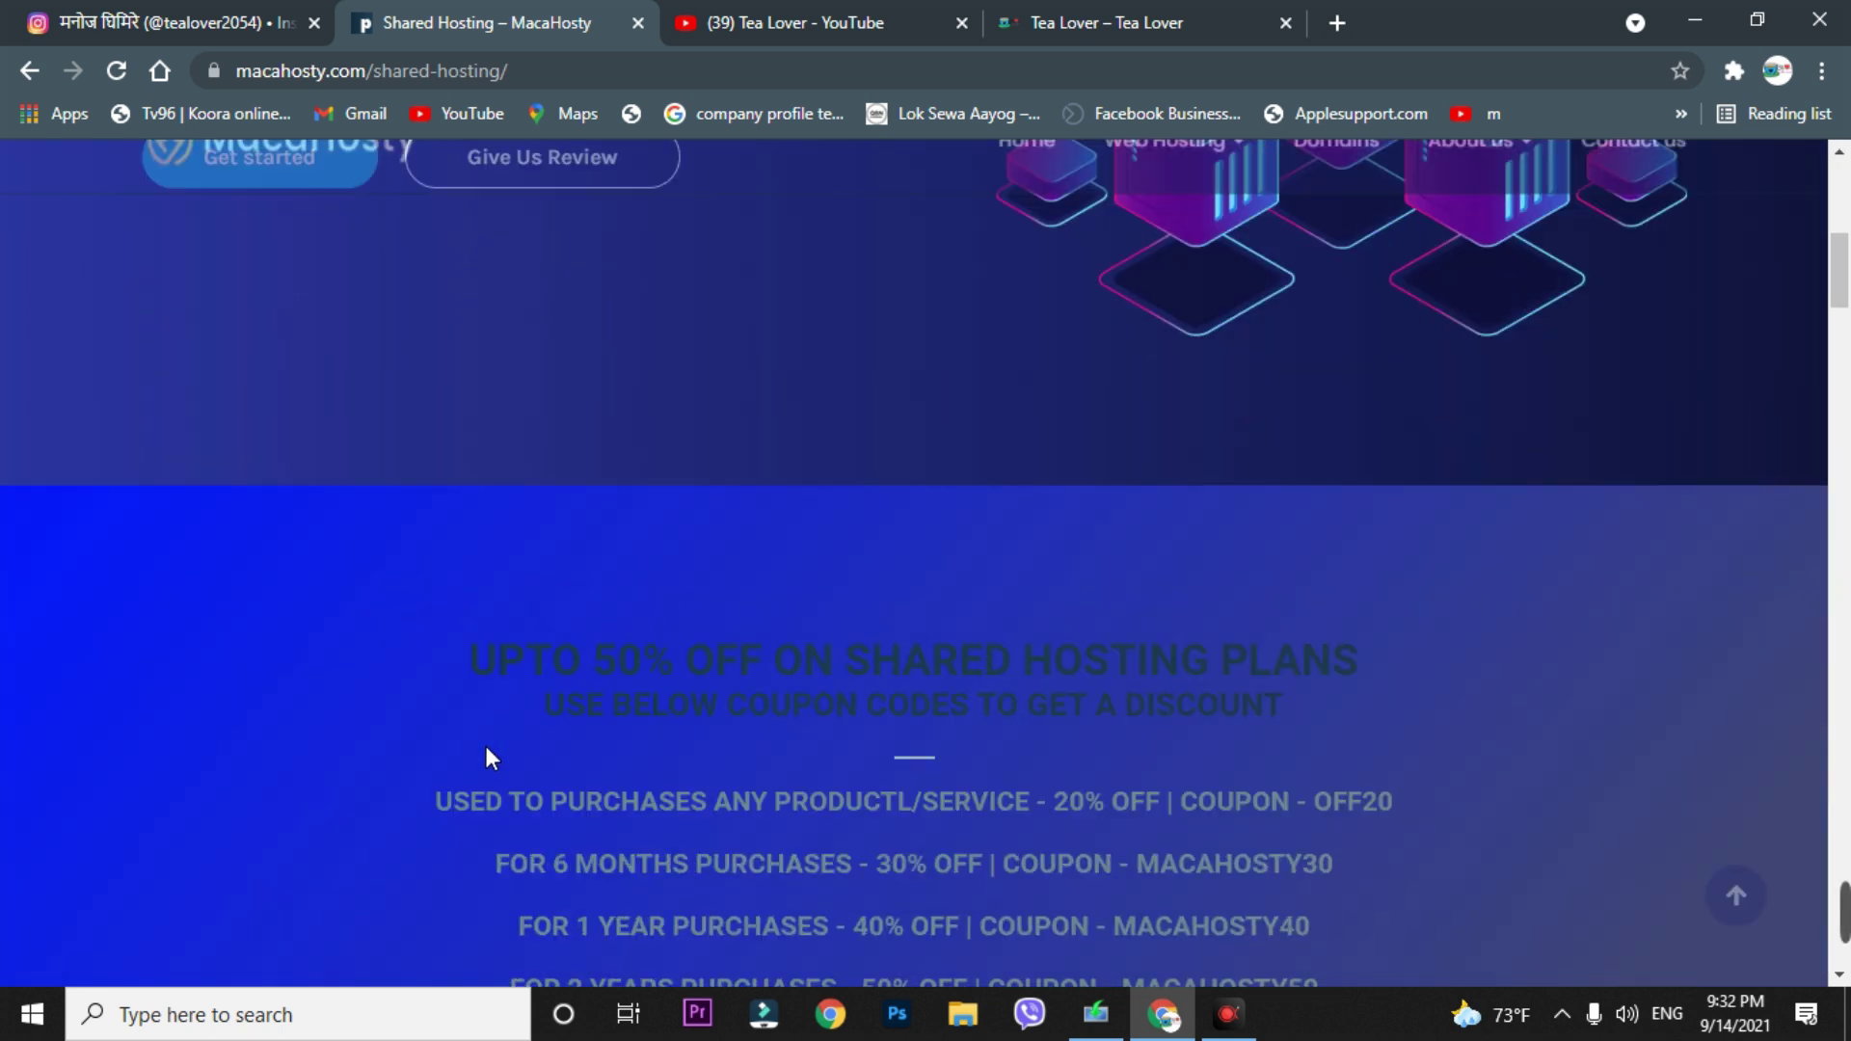
pyautogui.scroll(2, 617, 631)
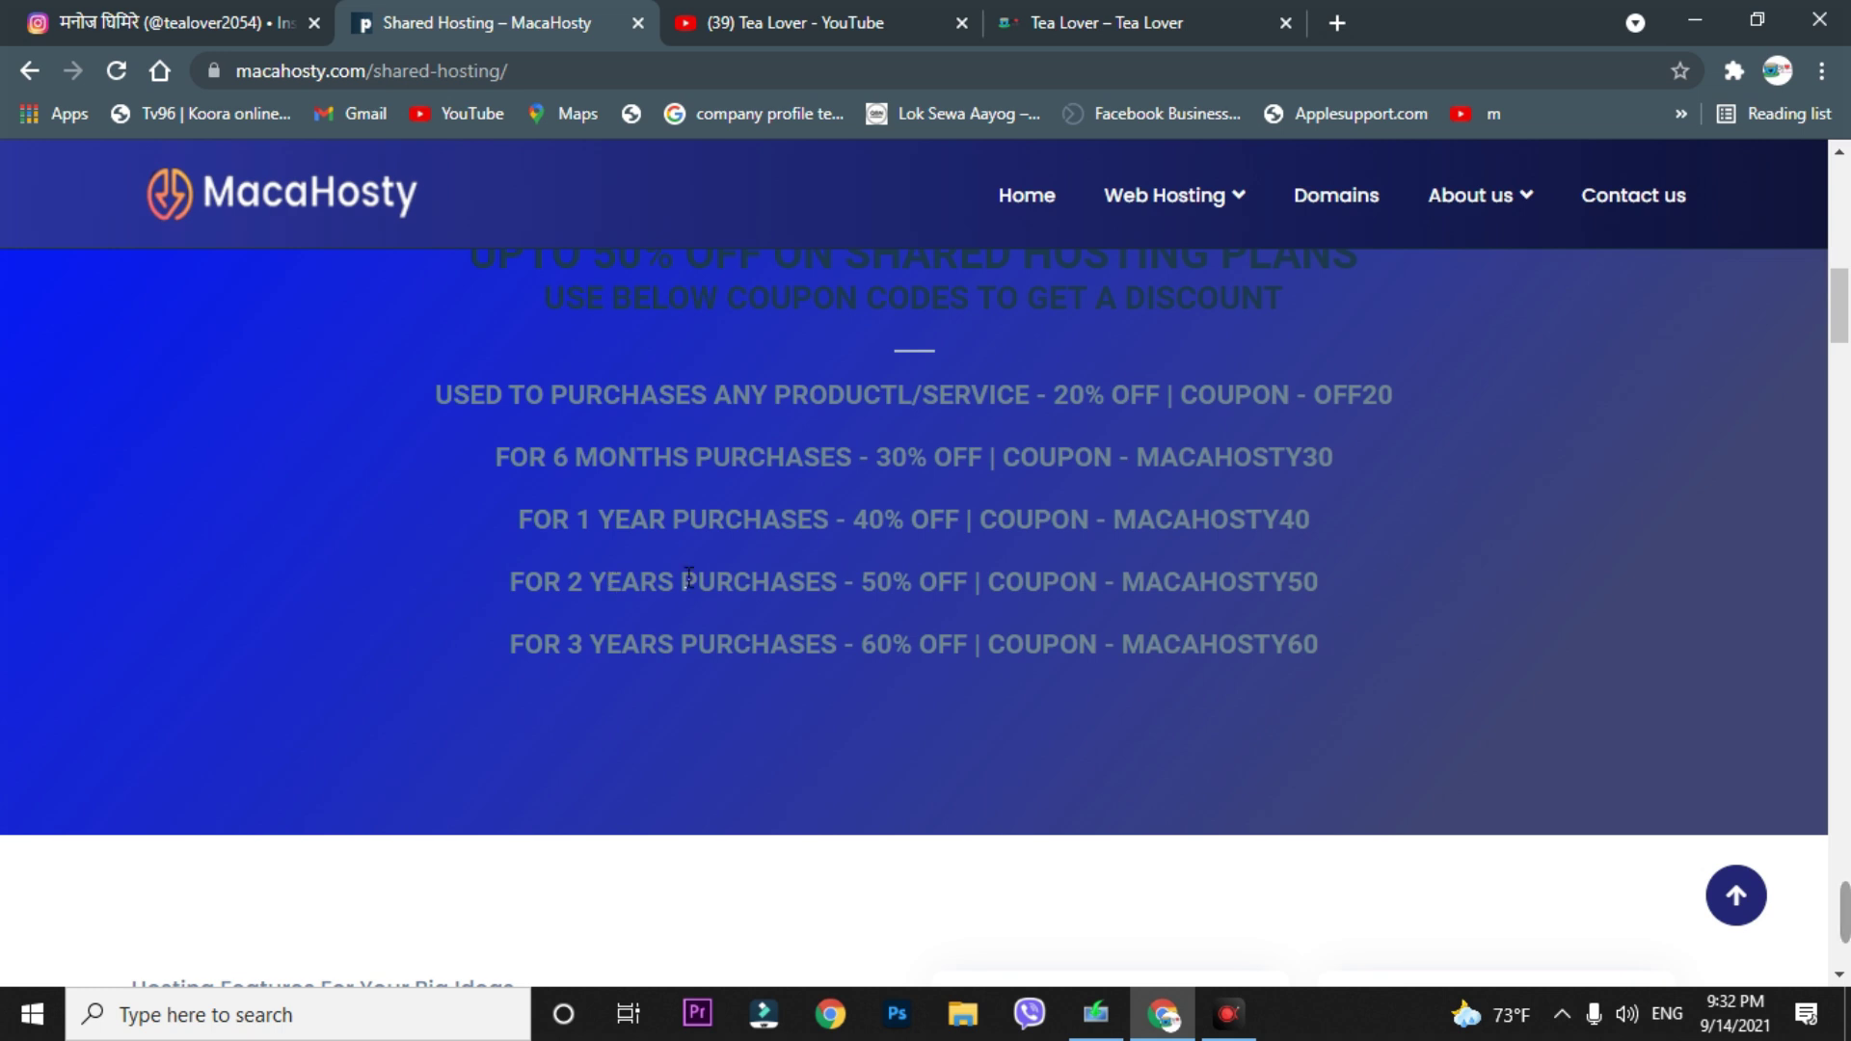
pyautogui.scroll(1, 1016, 681)
pyautogui.moveTo(1136, 592); pyautogui.dragTo(1438, 592)
pyautogui.doubleClick(1140, 659)
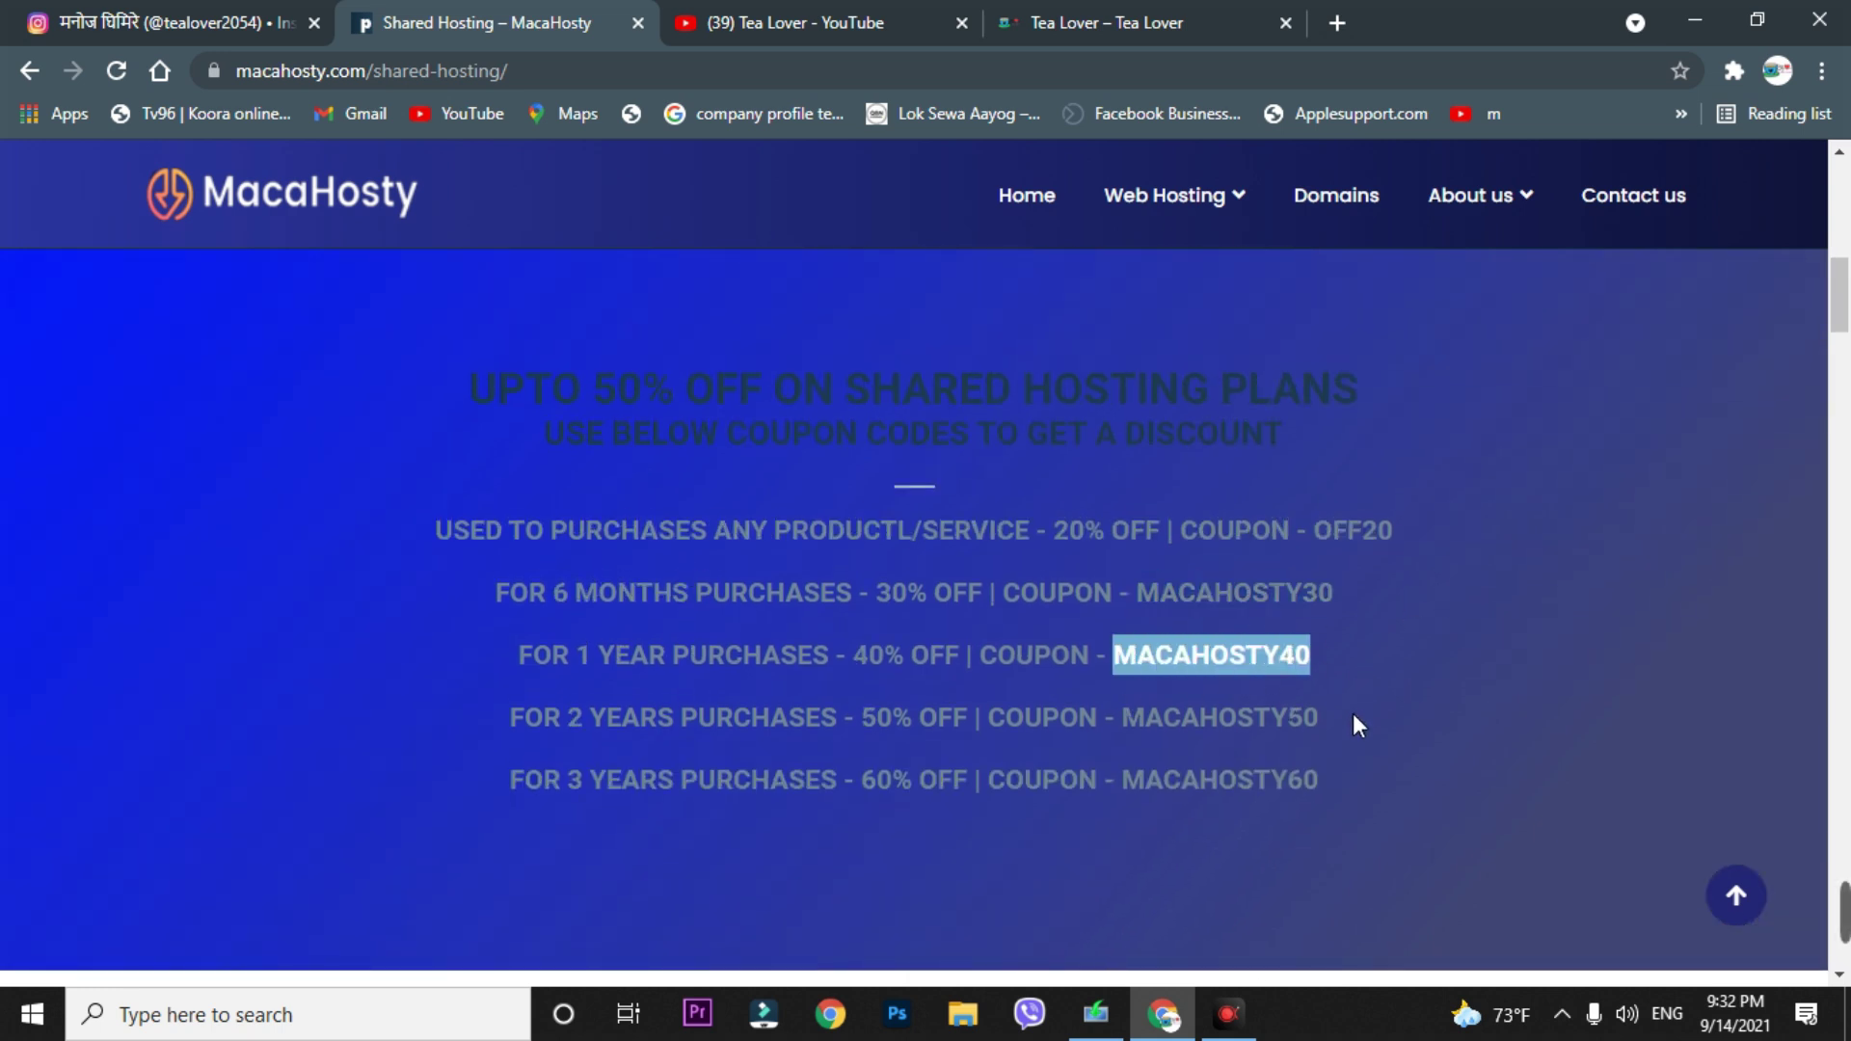
pyautogui.moveTo(1163, 779); pyautogui.dragTo(1294, 813)
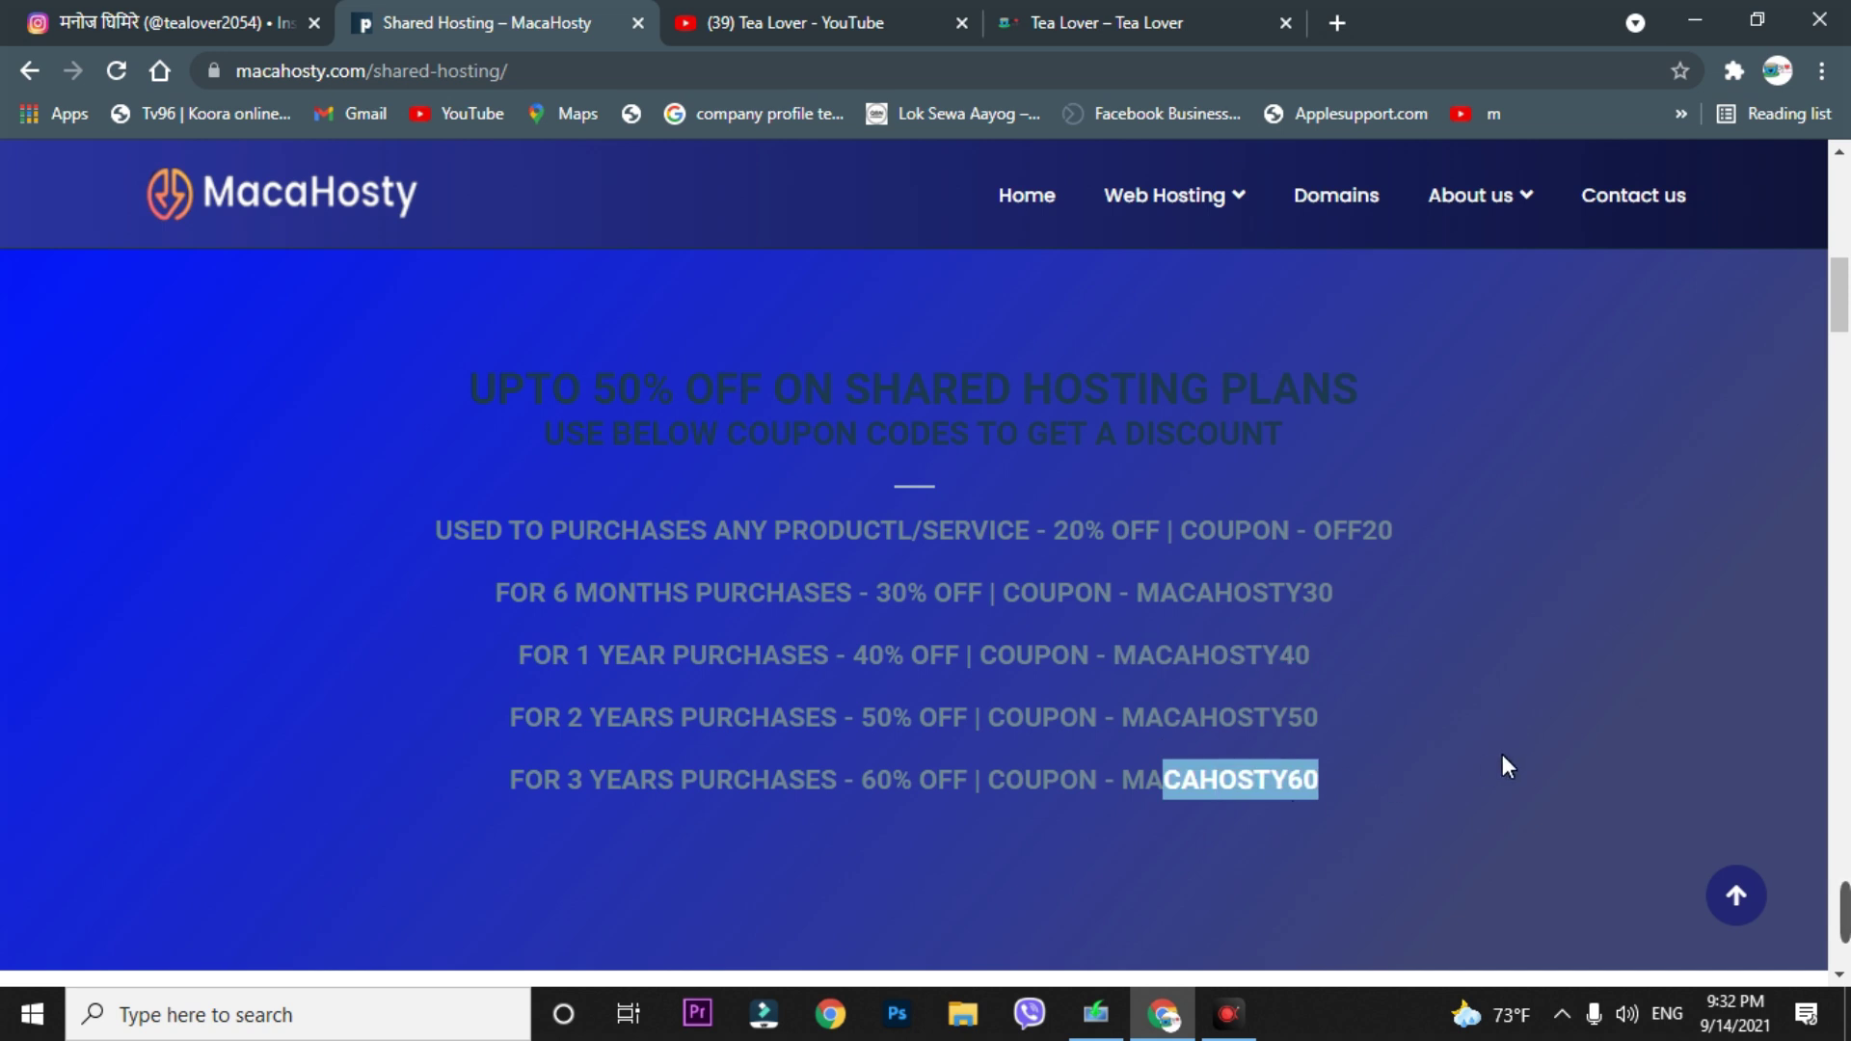
pyautogui.click(510, 718)
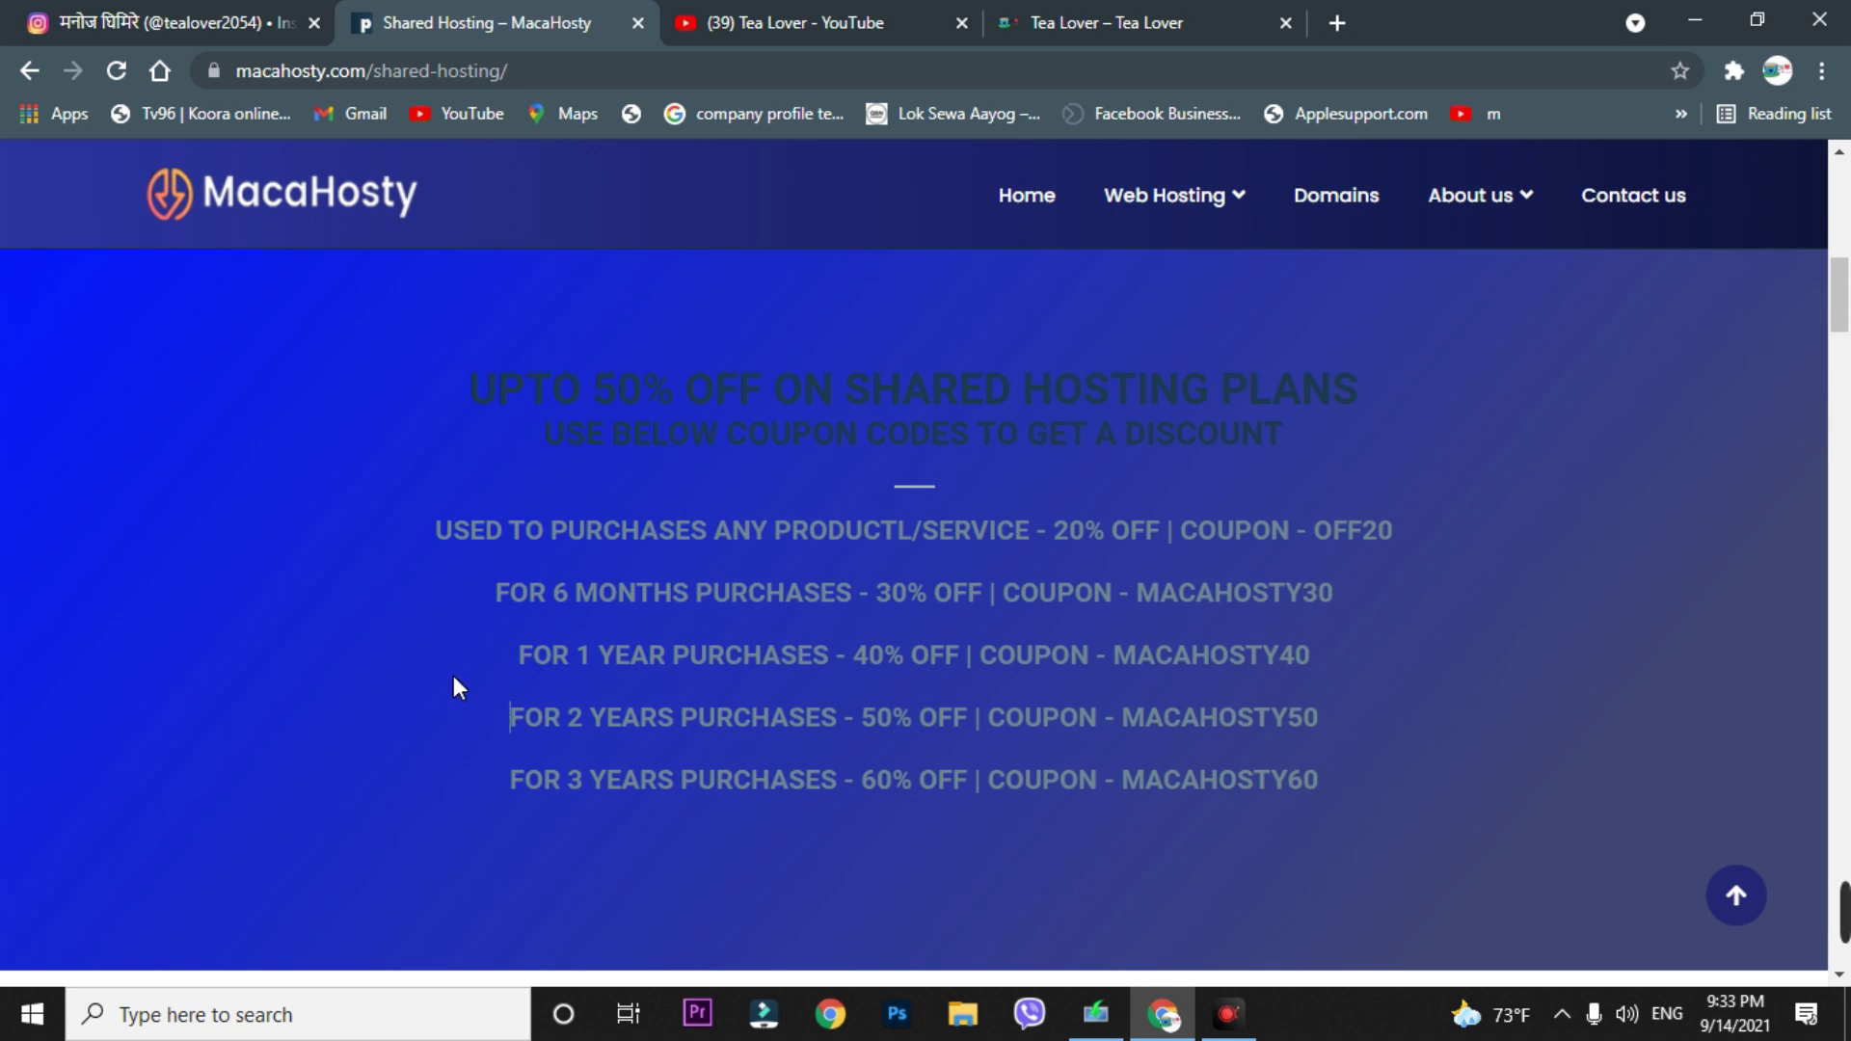
# Step: Scroll to Shared Hosting Plans and highlight the Starter plan's 1 Website feature
pyautogui.scroll(-8, 459, 668)
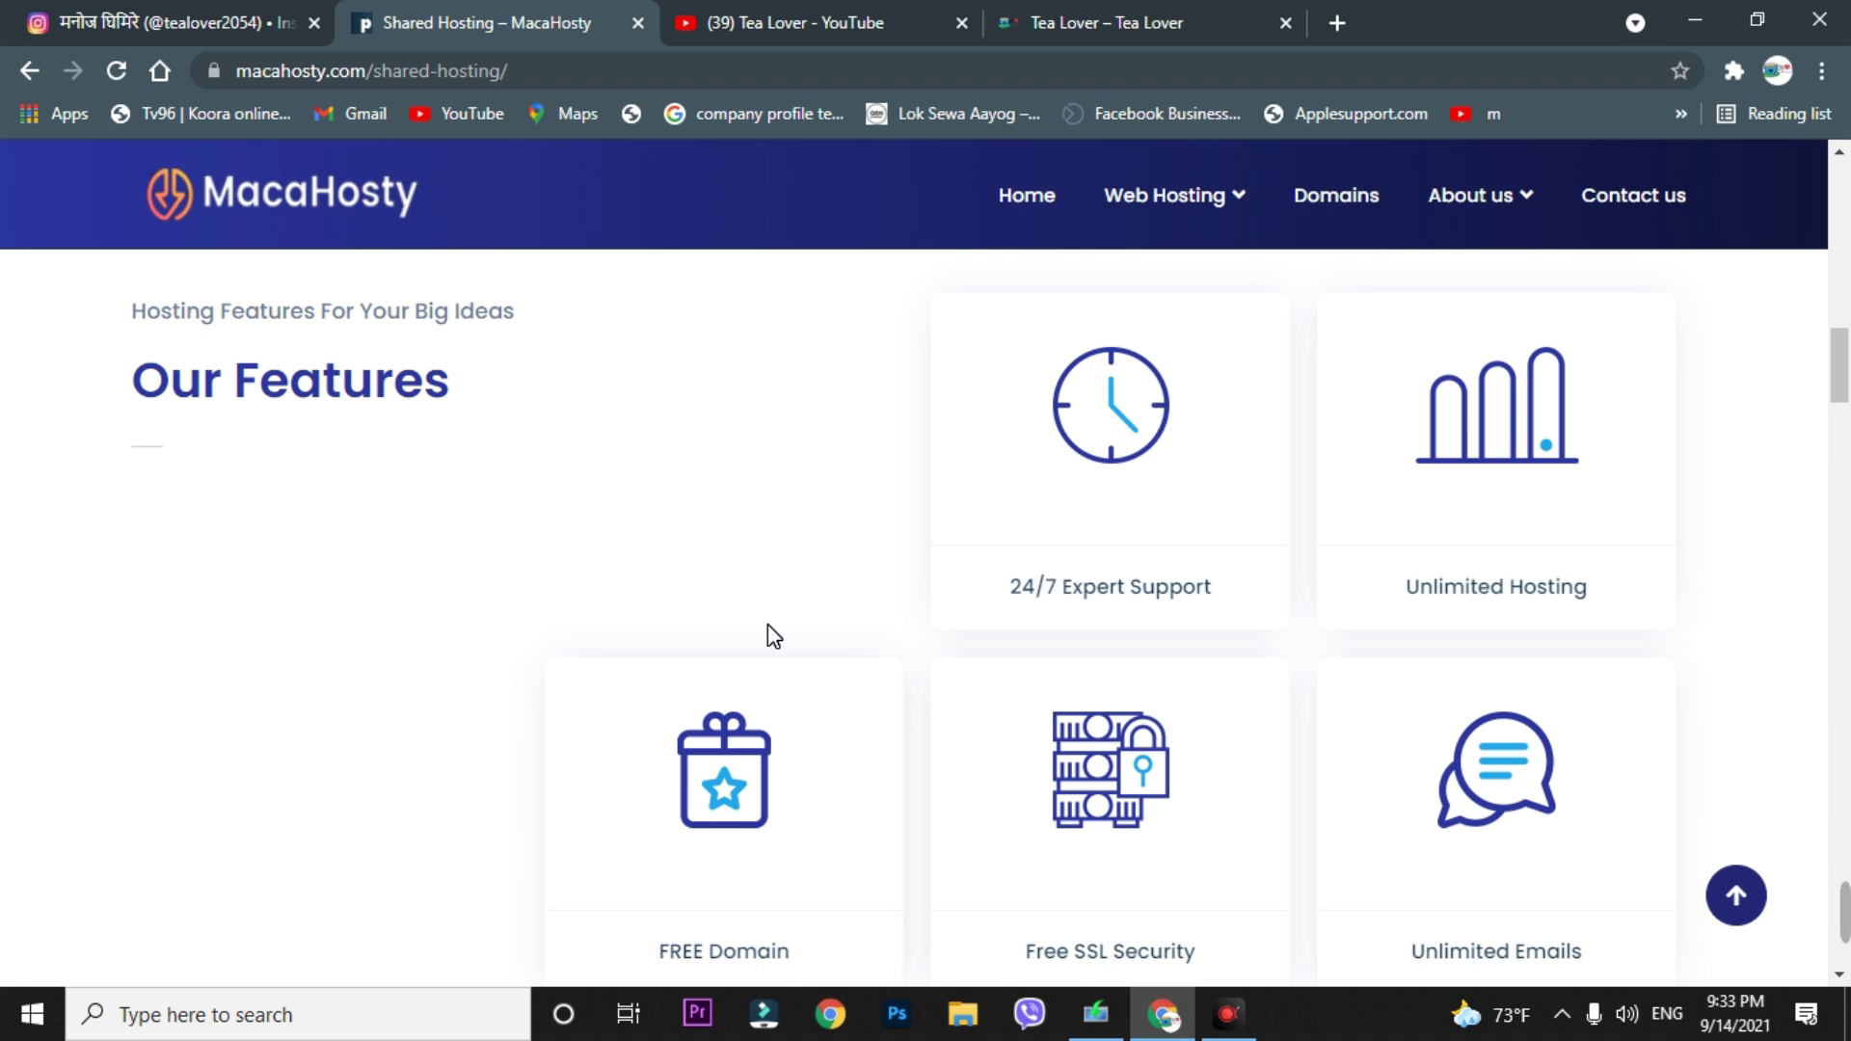
pyautogui.scroll(-8, 674, 762)
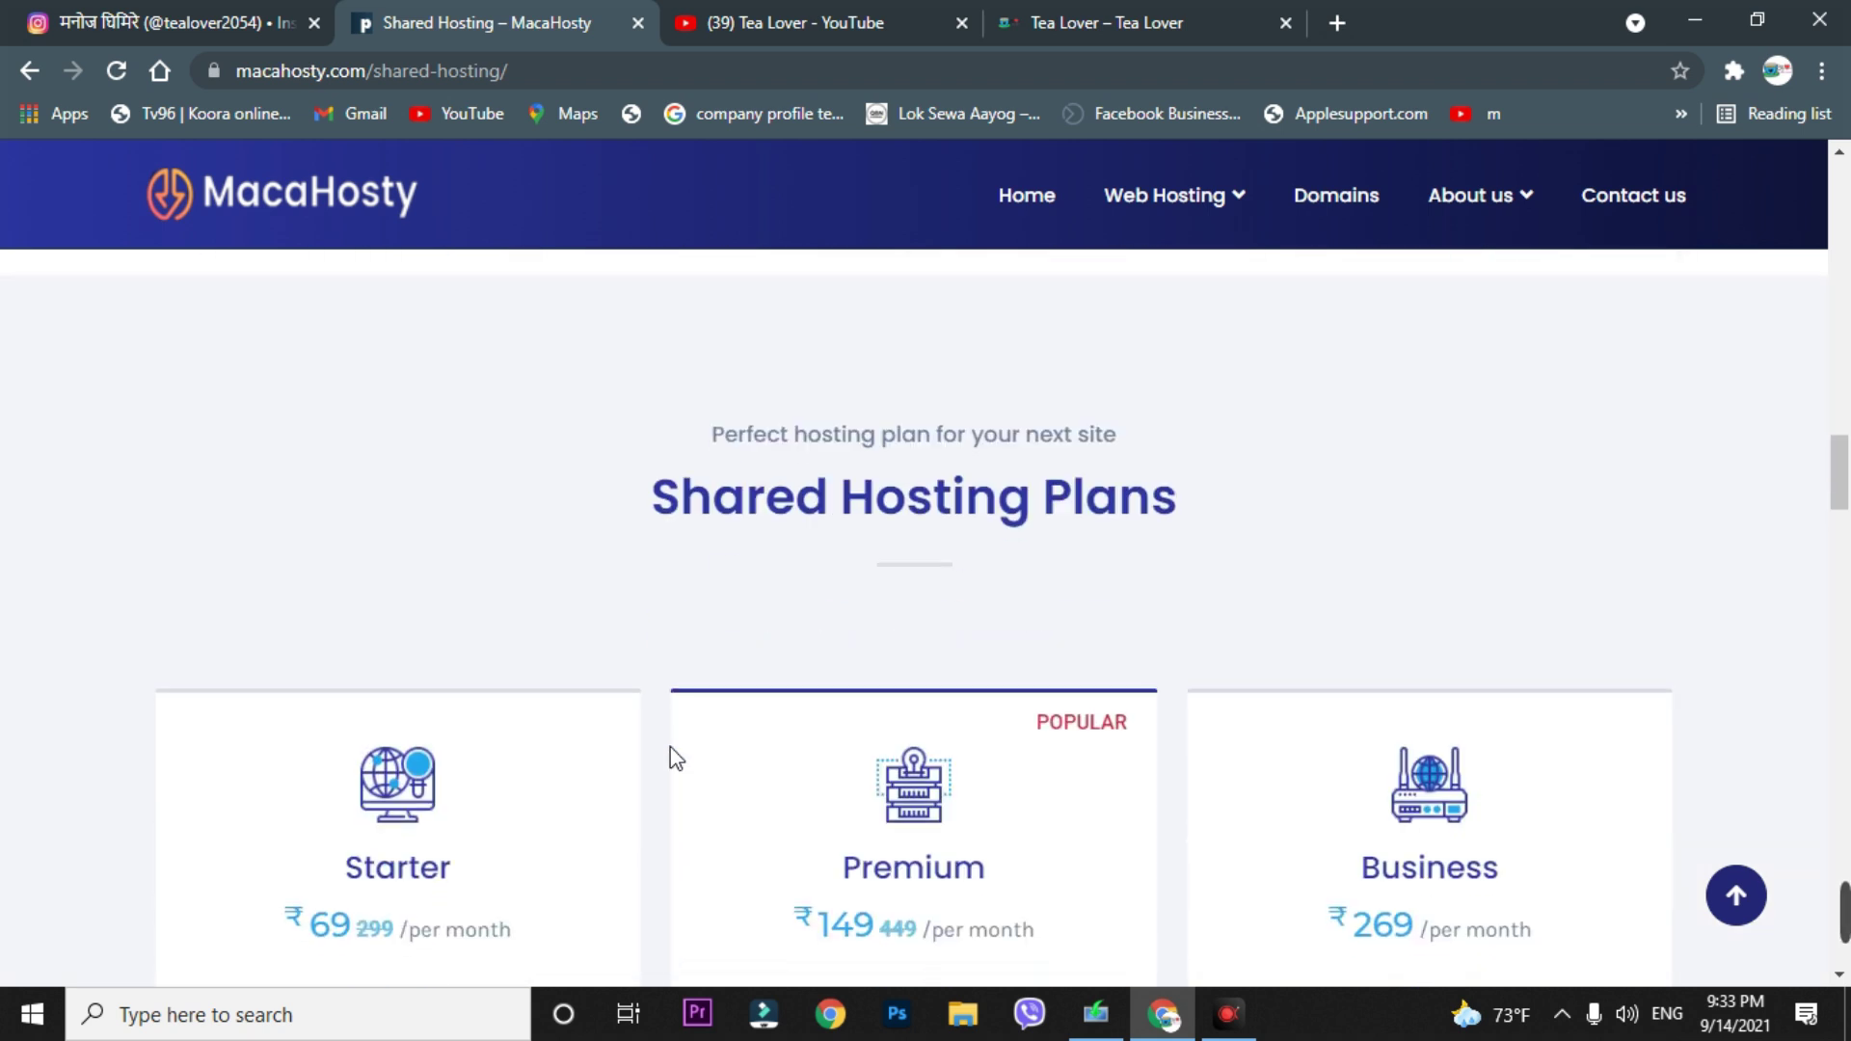
pyautogui.scroll(-5, 672, 752)
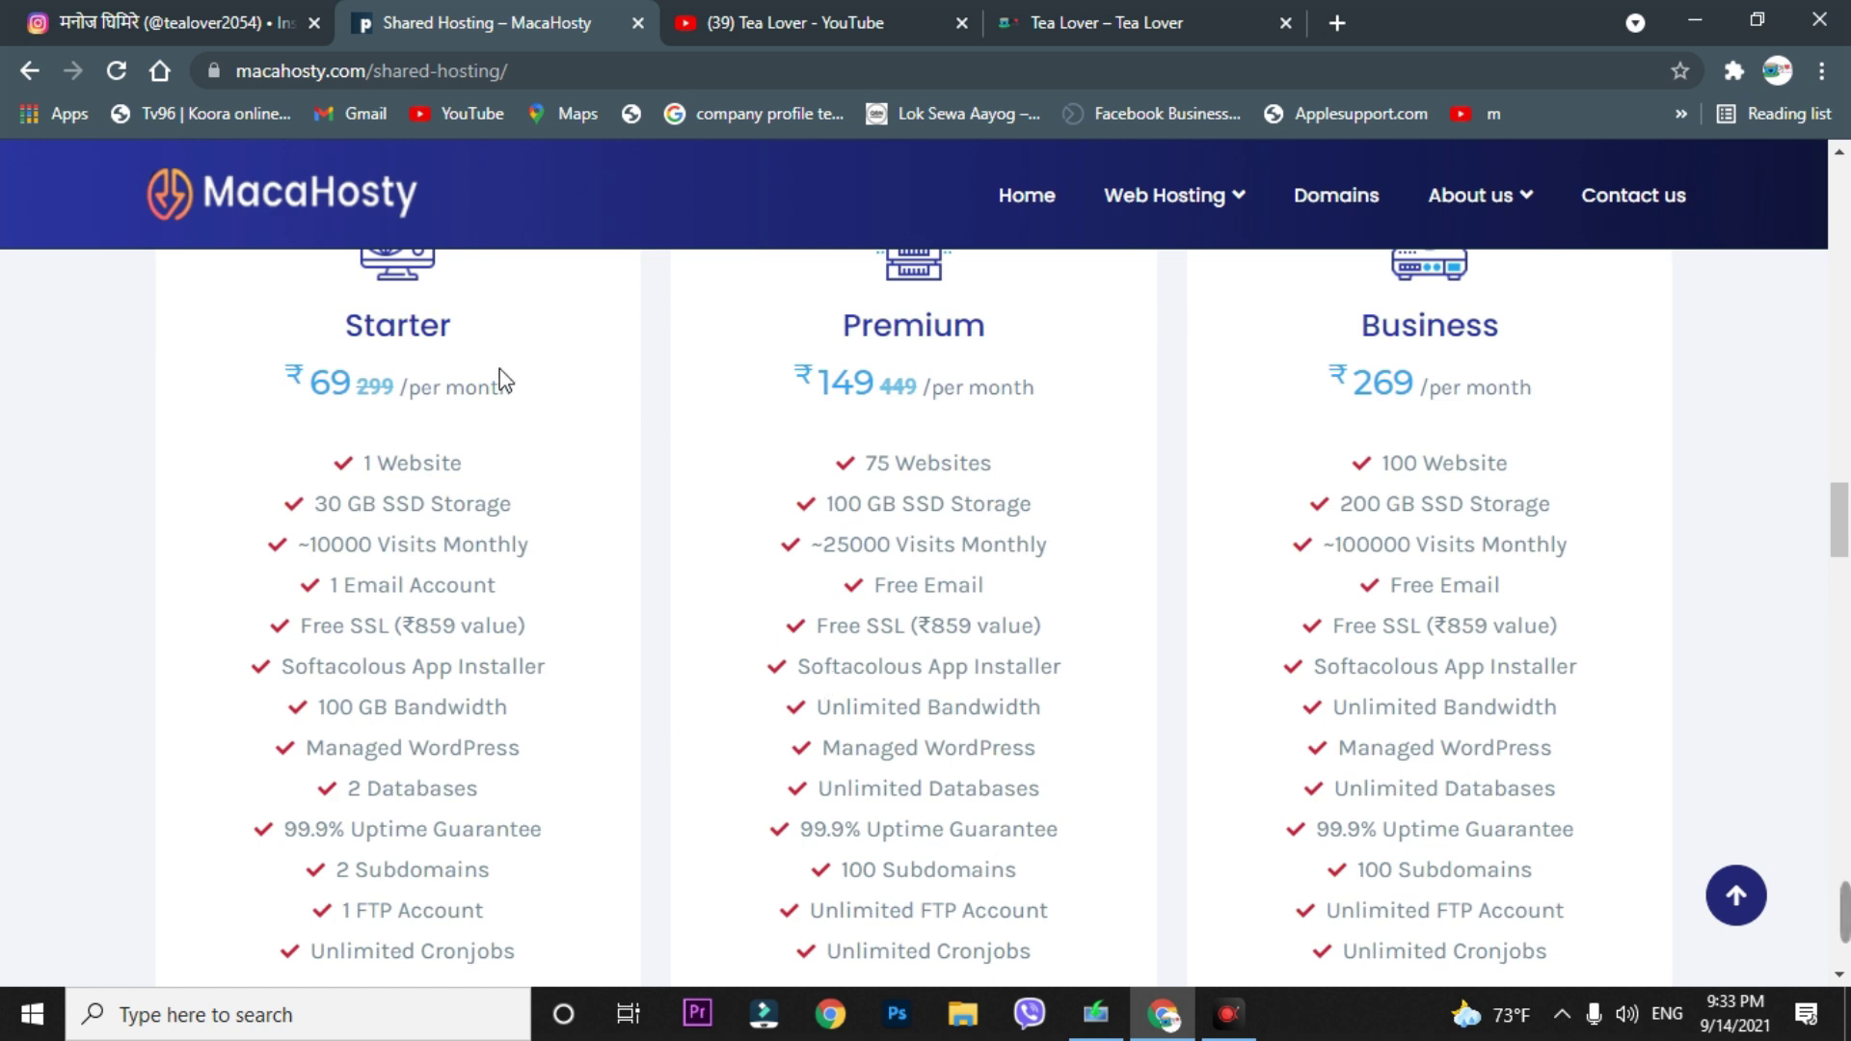
pyautogui.scroll(3, 570, 559)
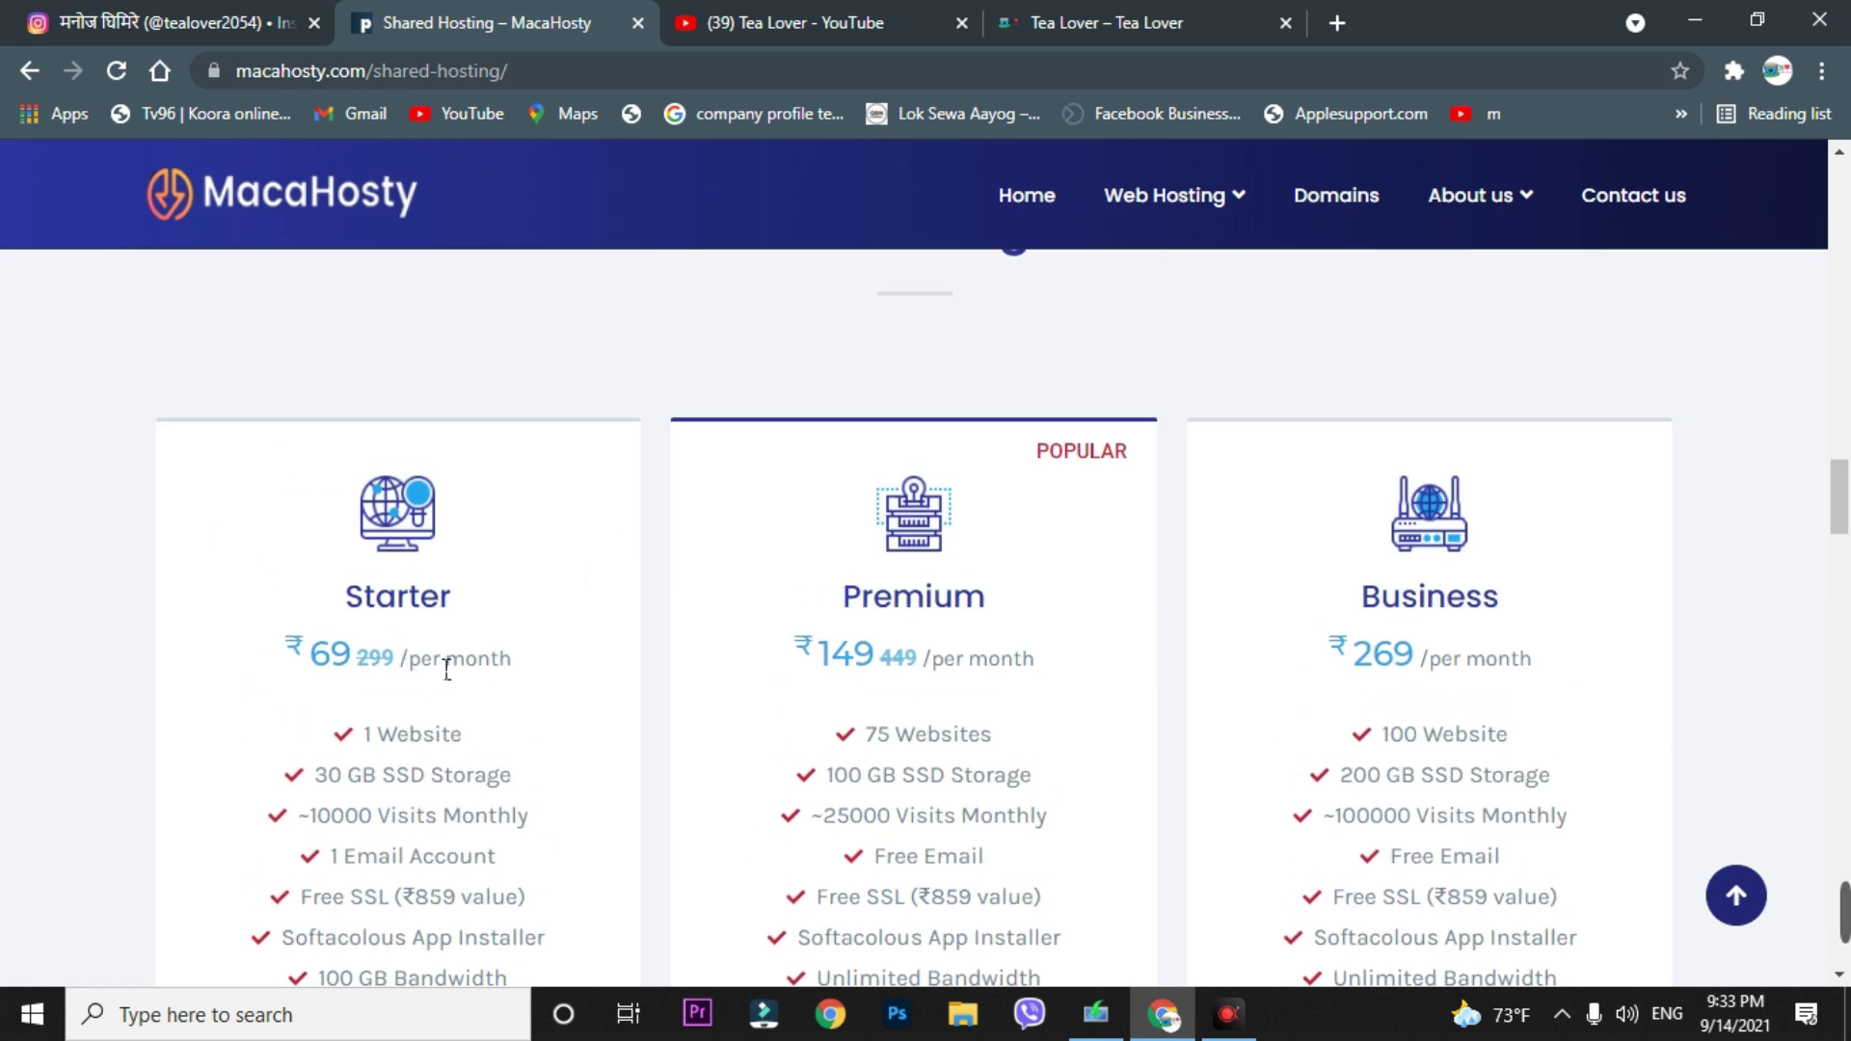
pyautogui.scroll(-5, 446, 668)
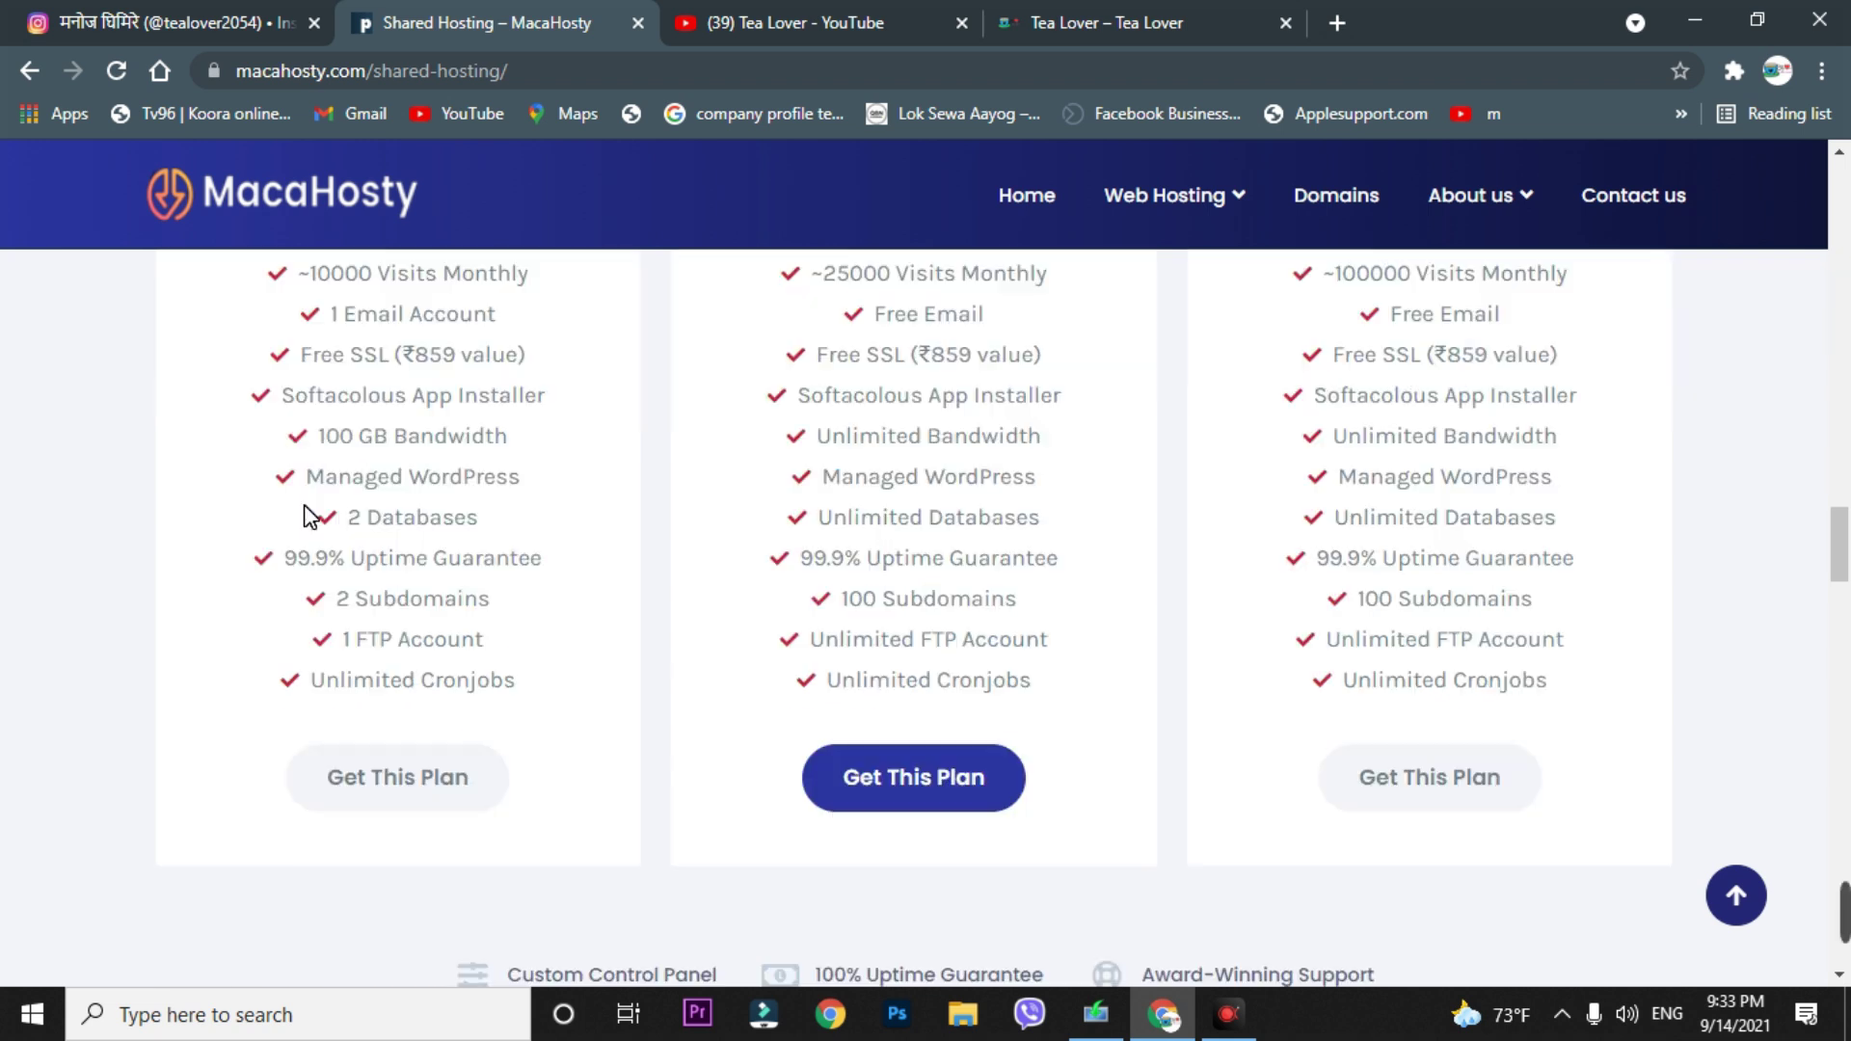
pyautogui.scroll(3, 183, 438)
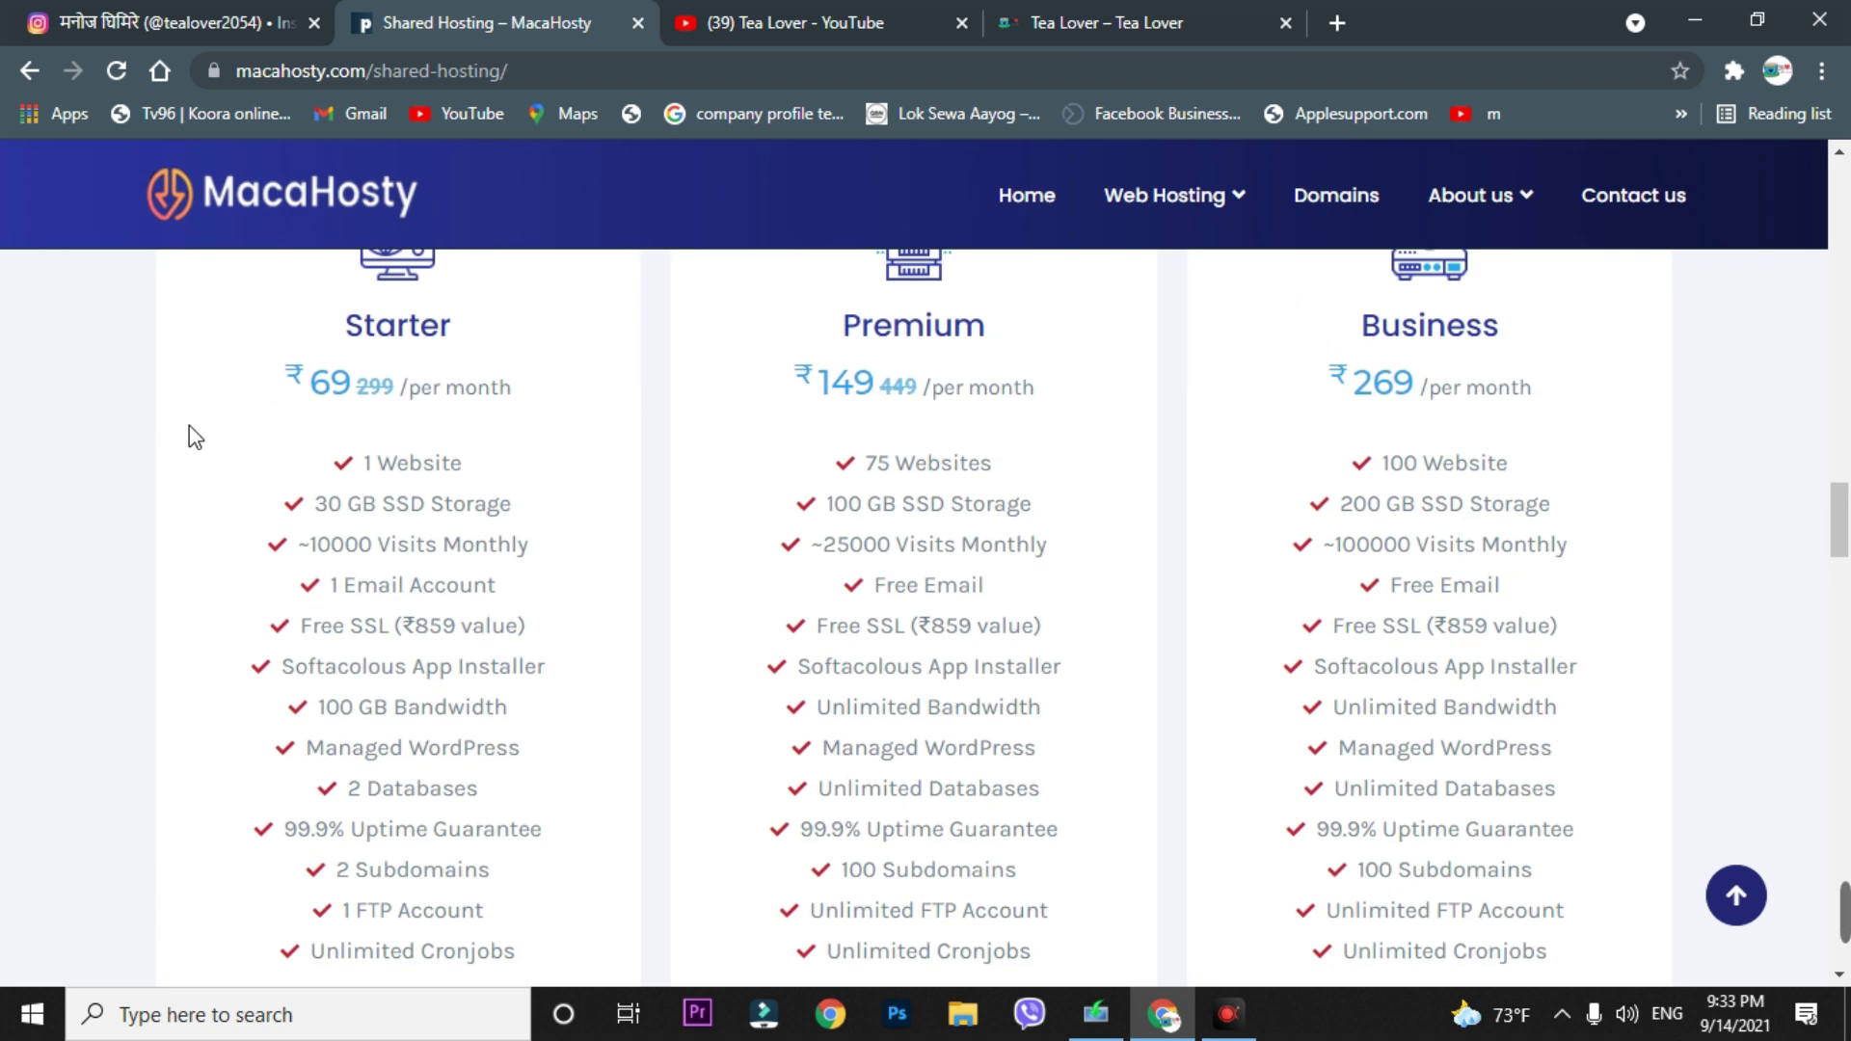
pyautogui.tripleClick(352, 464)
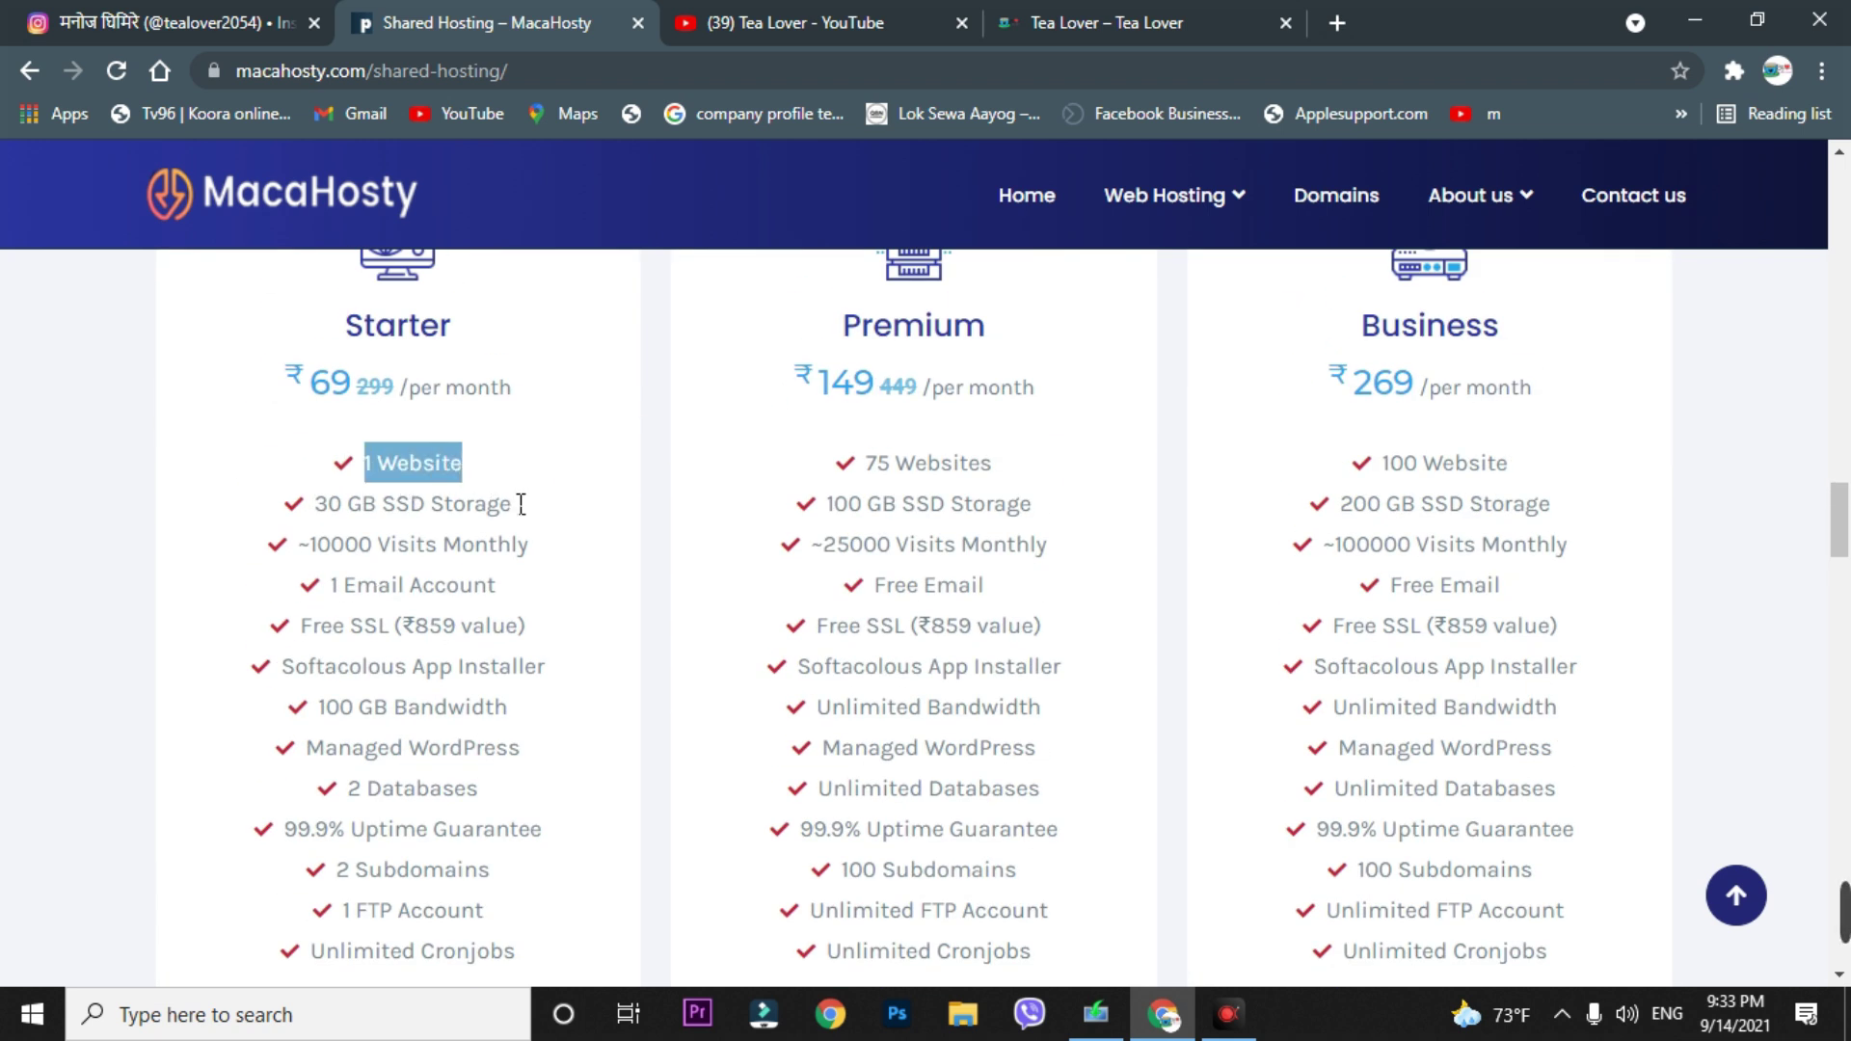
pyautogui.click(537, 725)
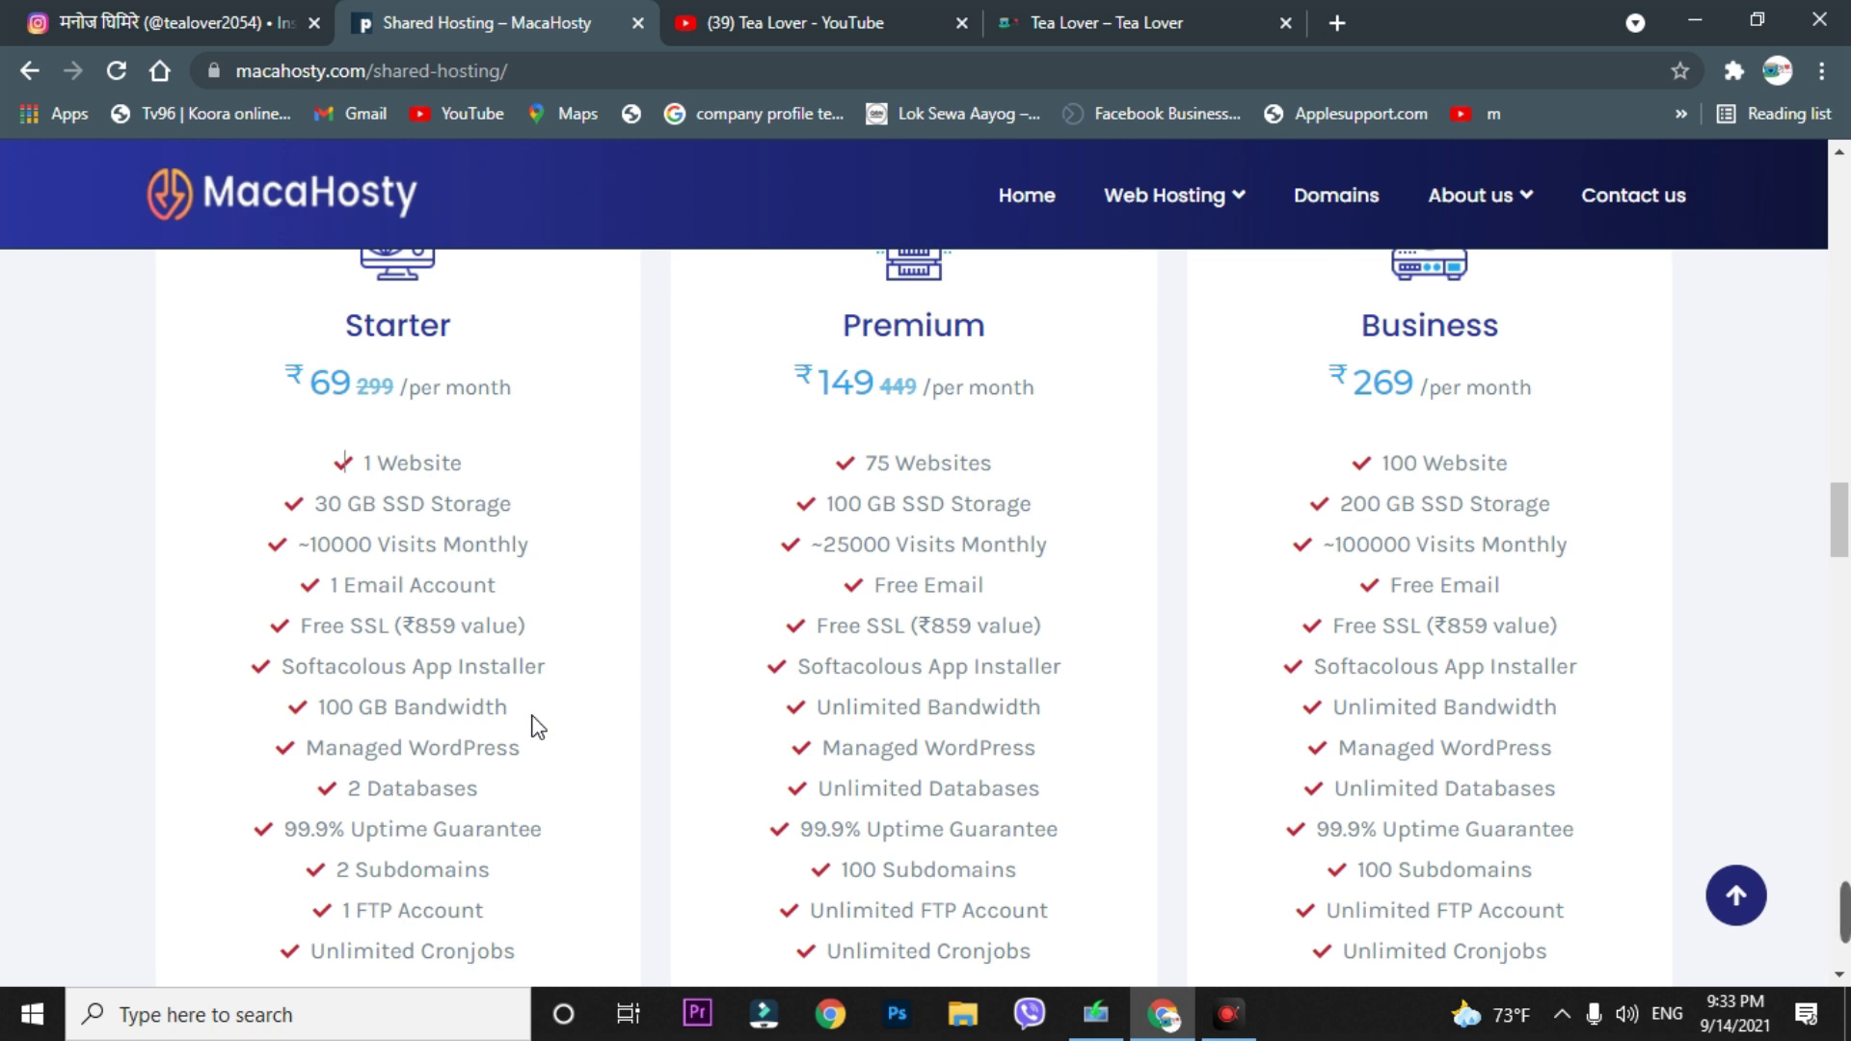
# Step: Highlight the Starter plan's monthly visits, installer and bandwidth lines, then its whole feature list
pyautogui.moveTo(313, 563); pyautogui.dragTo(453, 565)
pyautogui.click(546, 561)
pyautogui.moveTo(308, 664); pyautogui.dragTo(599, 732)
pyautogui.click(654, 635)
pyautogui.moveTo(558, 372); pyautogui.dragTo(569, 921)
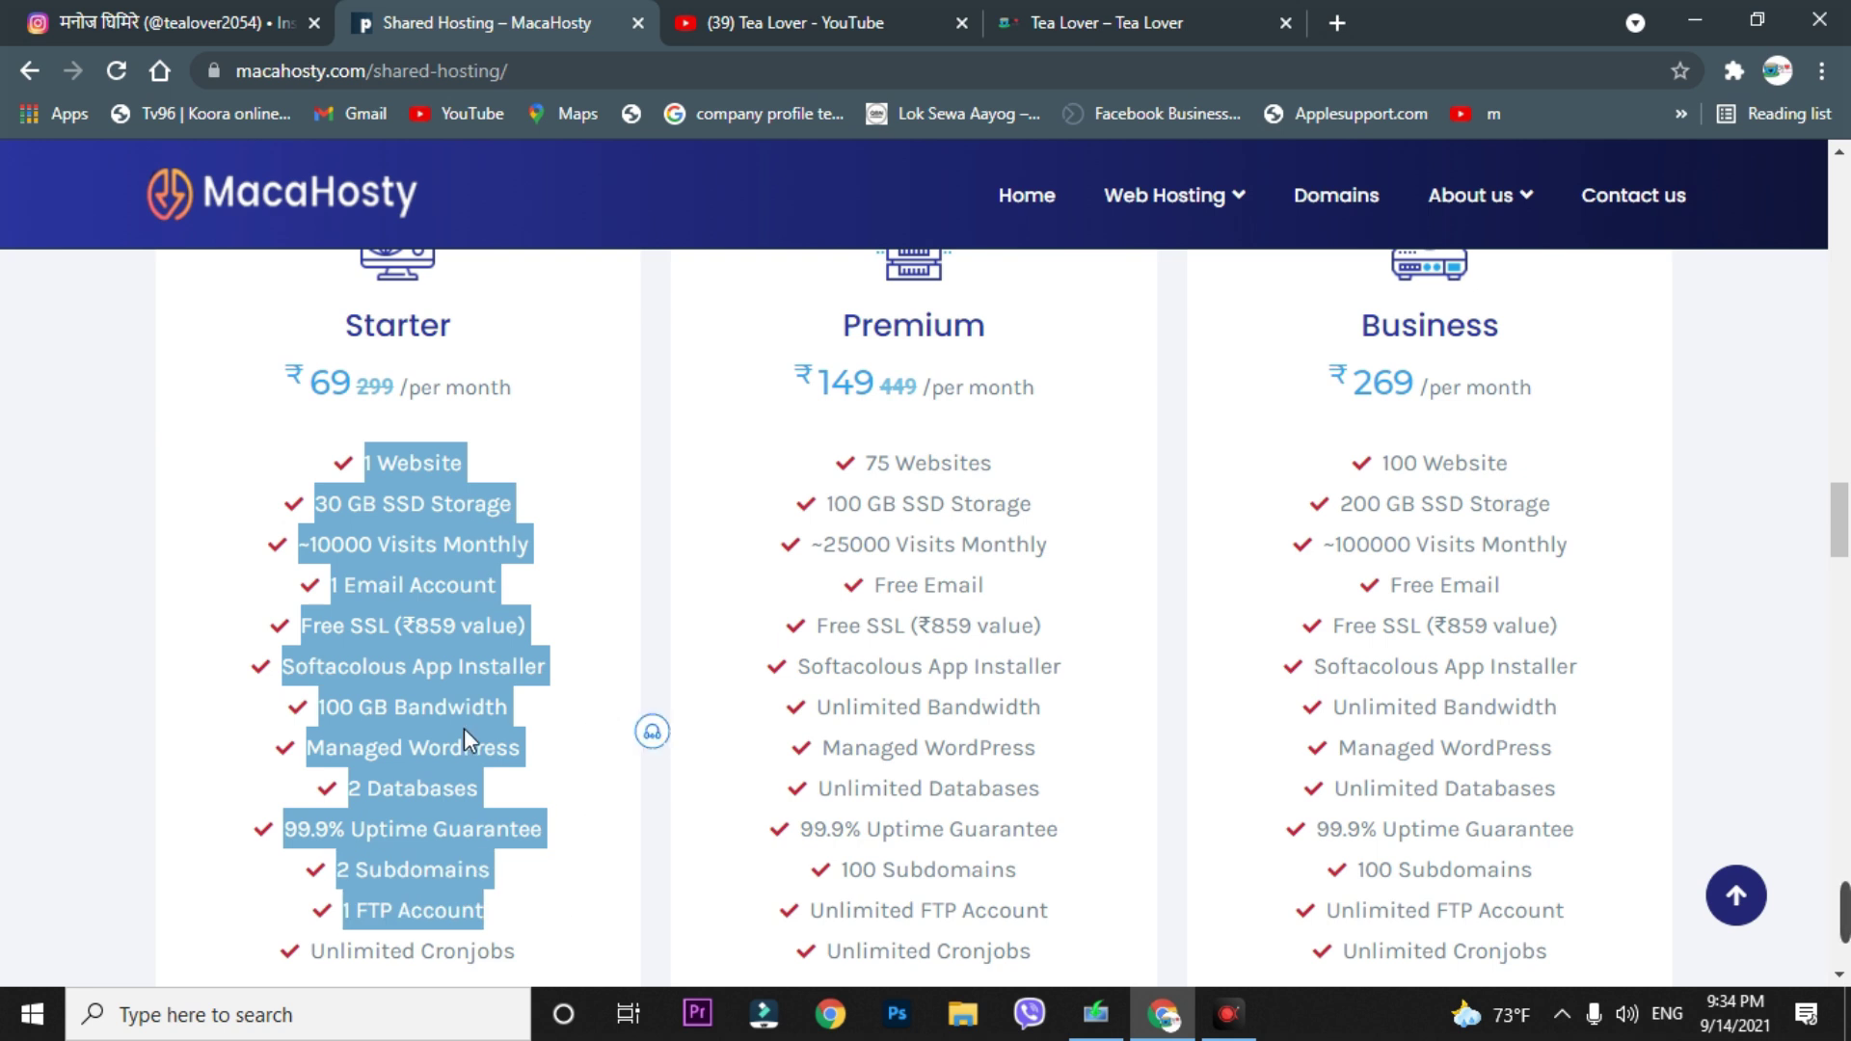
pyautogui.scroll(-5, 591, 434)
pyautogui.click(385, 614)
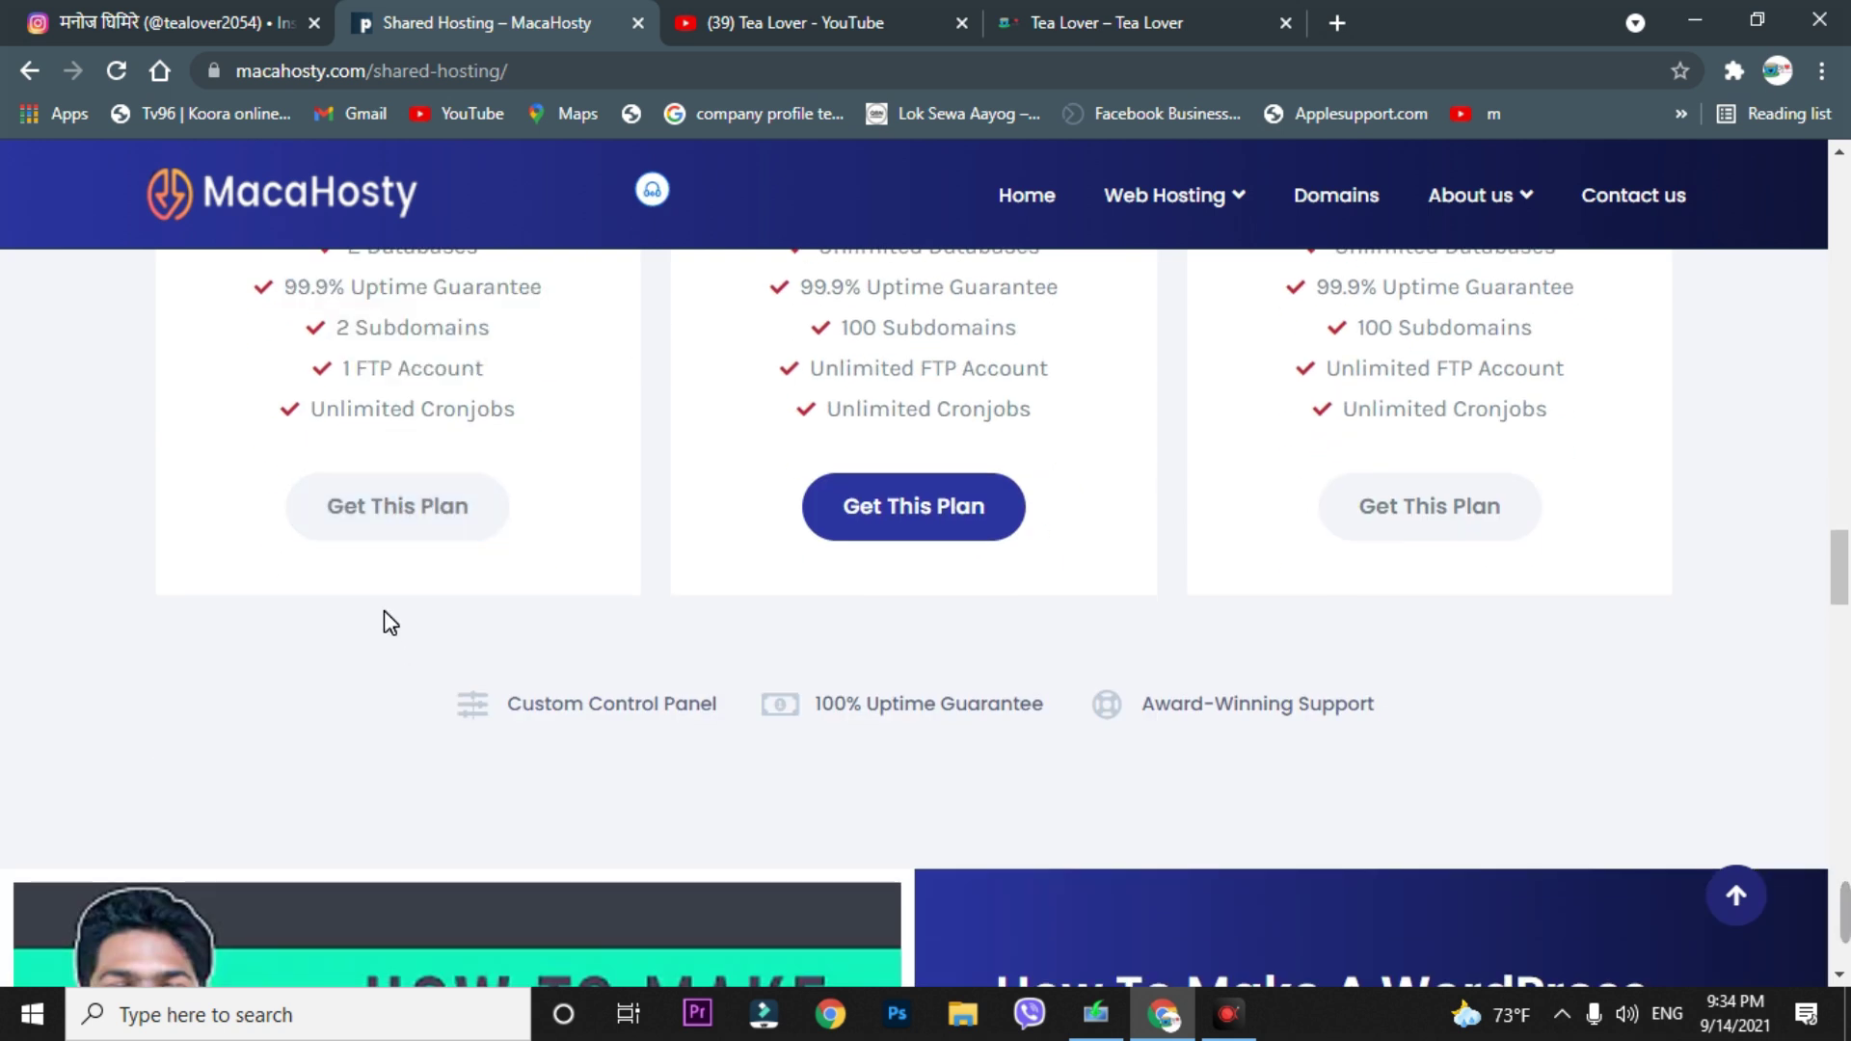
# Step: Order the Starter plan with the existing domain nepalliveupdates.com and confirm it
pyautogui.click(410, 543)
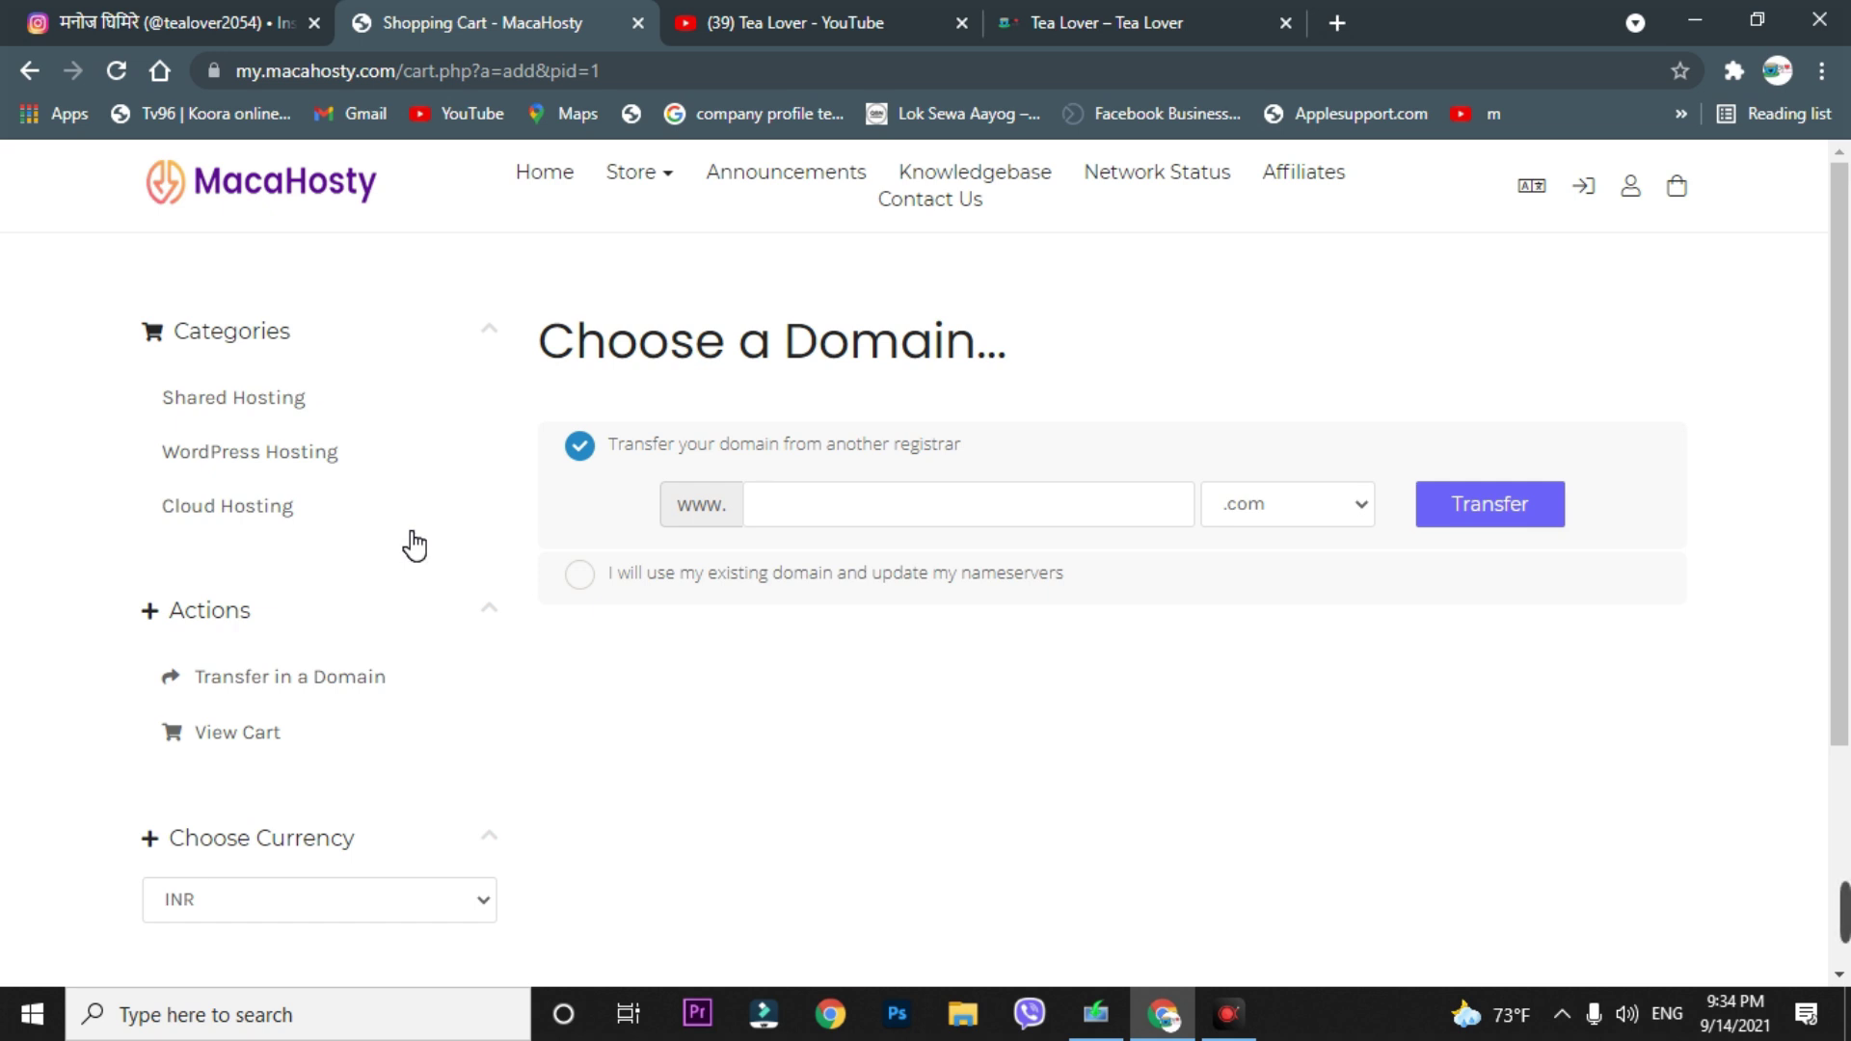
pyautogui.click(665, 595)
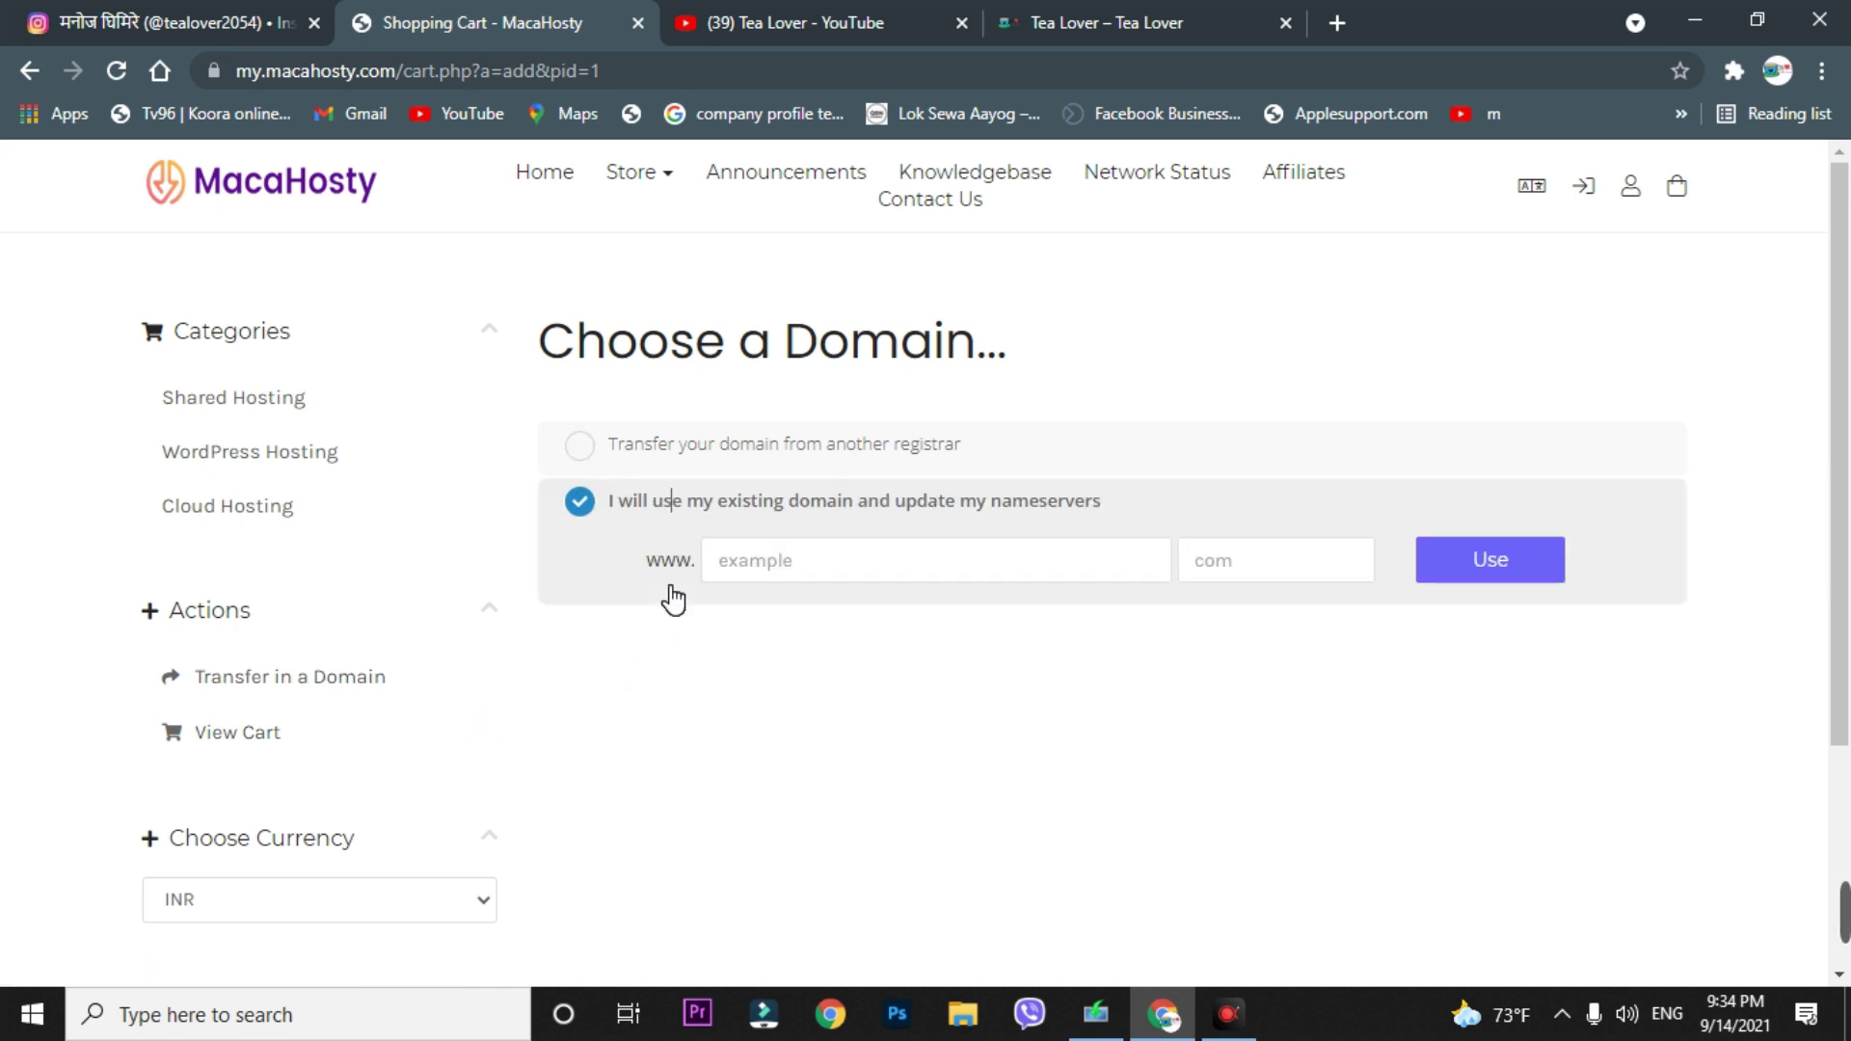
pyautogui.click(848, 564)
pyautogui.click(875, 625)
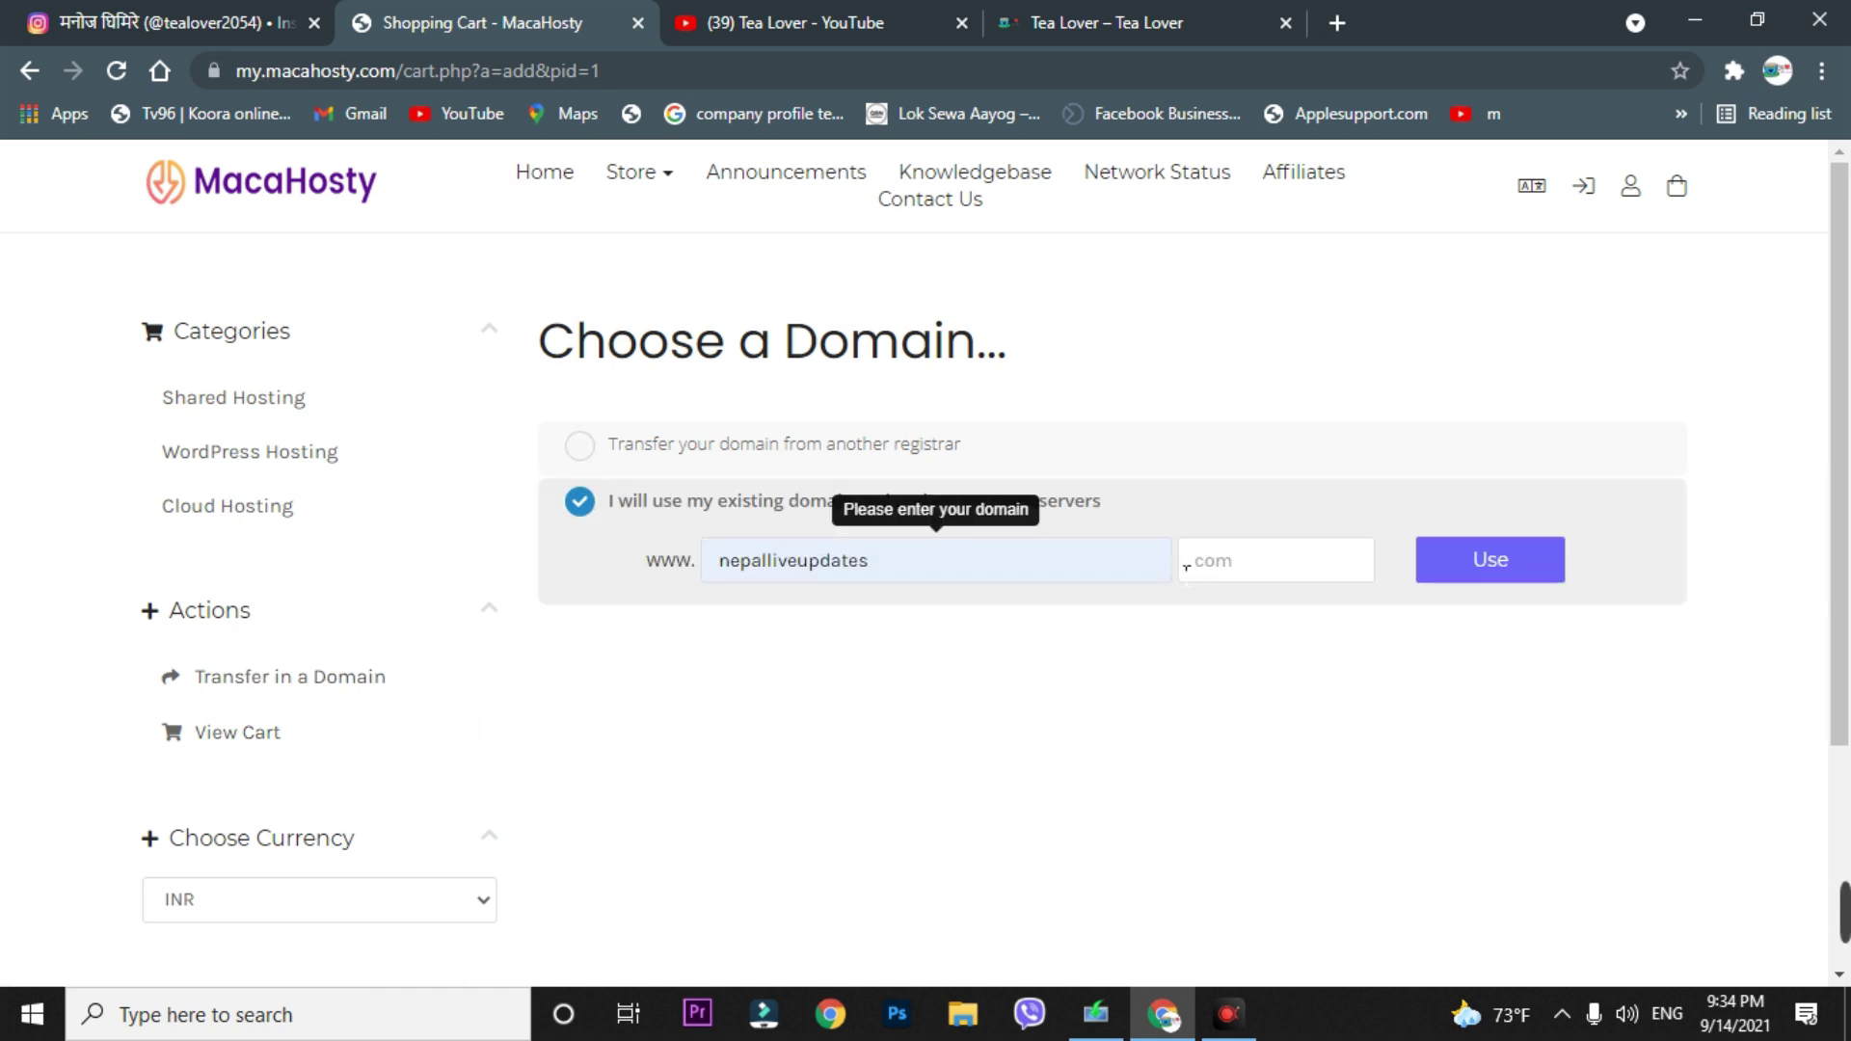
pyautogui.click(1244, 562)
pyautogui.click(1241, 625)
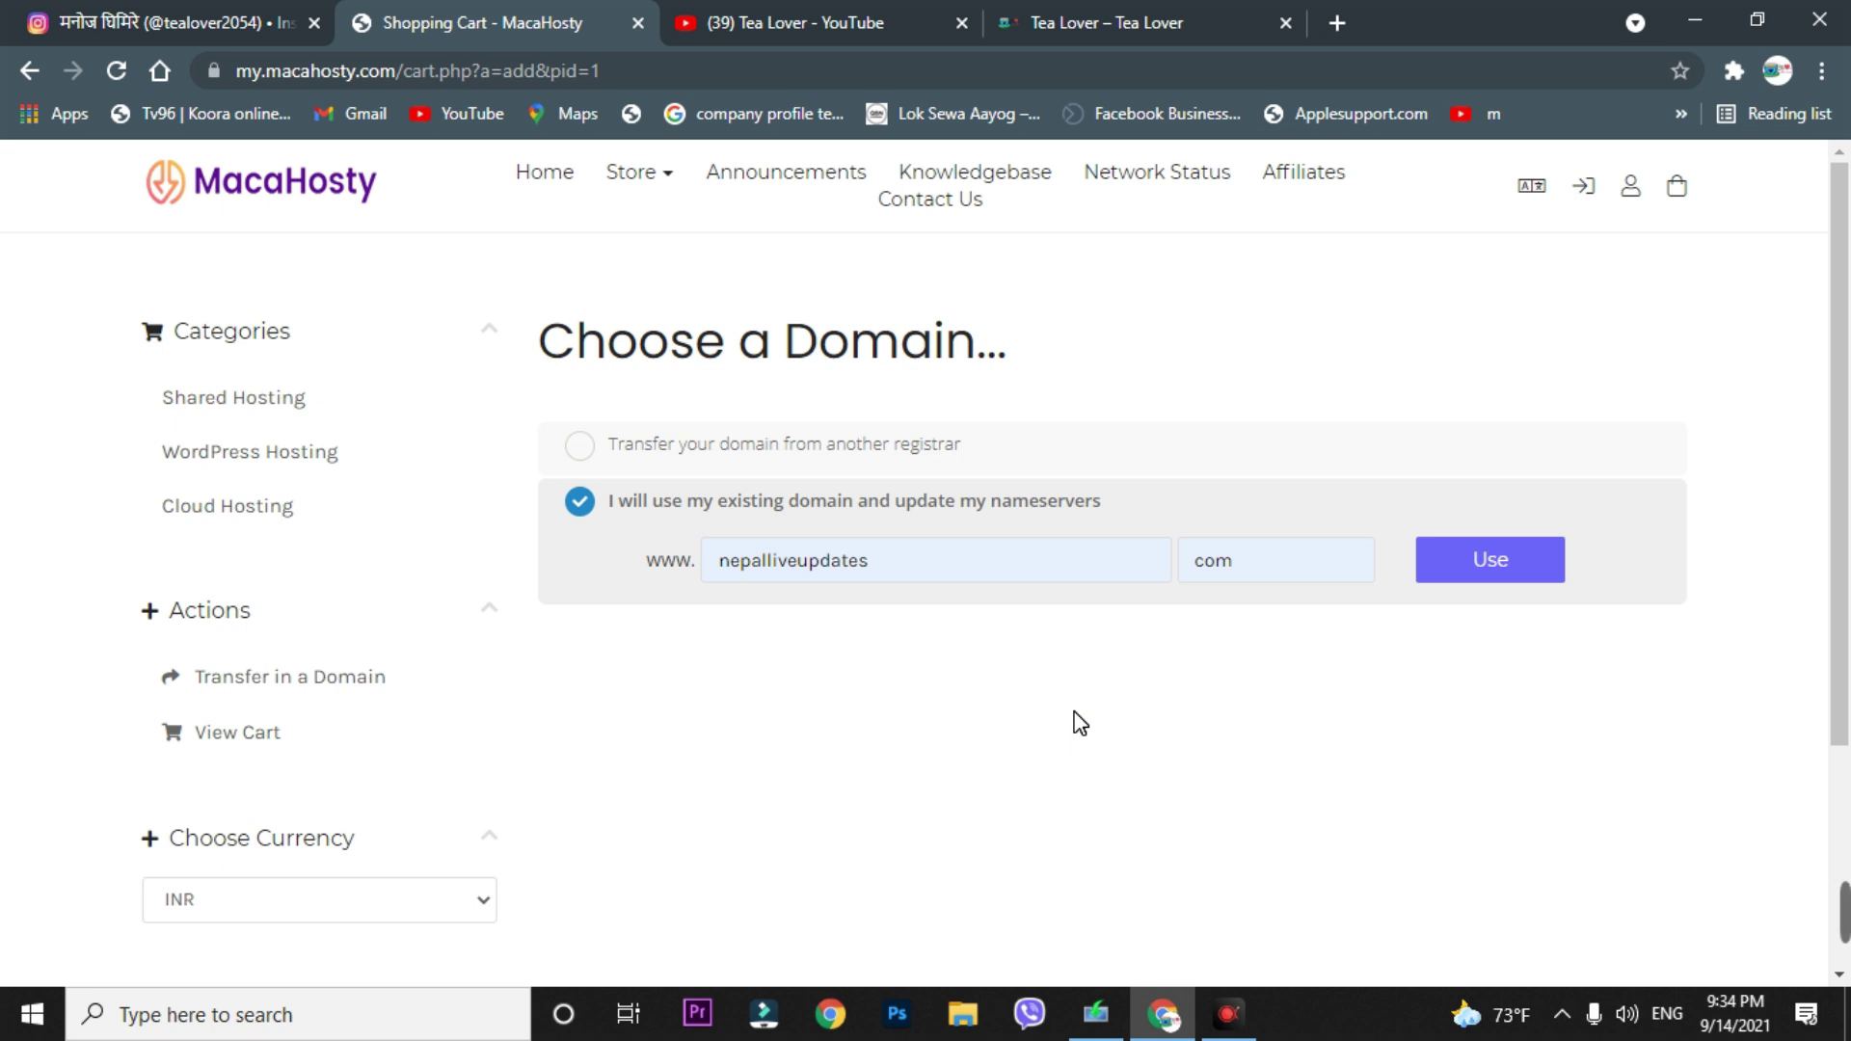
pyautogui.click(1515, 563)
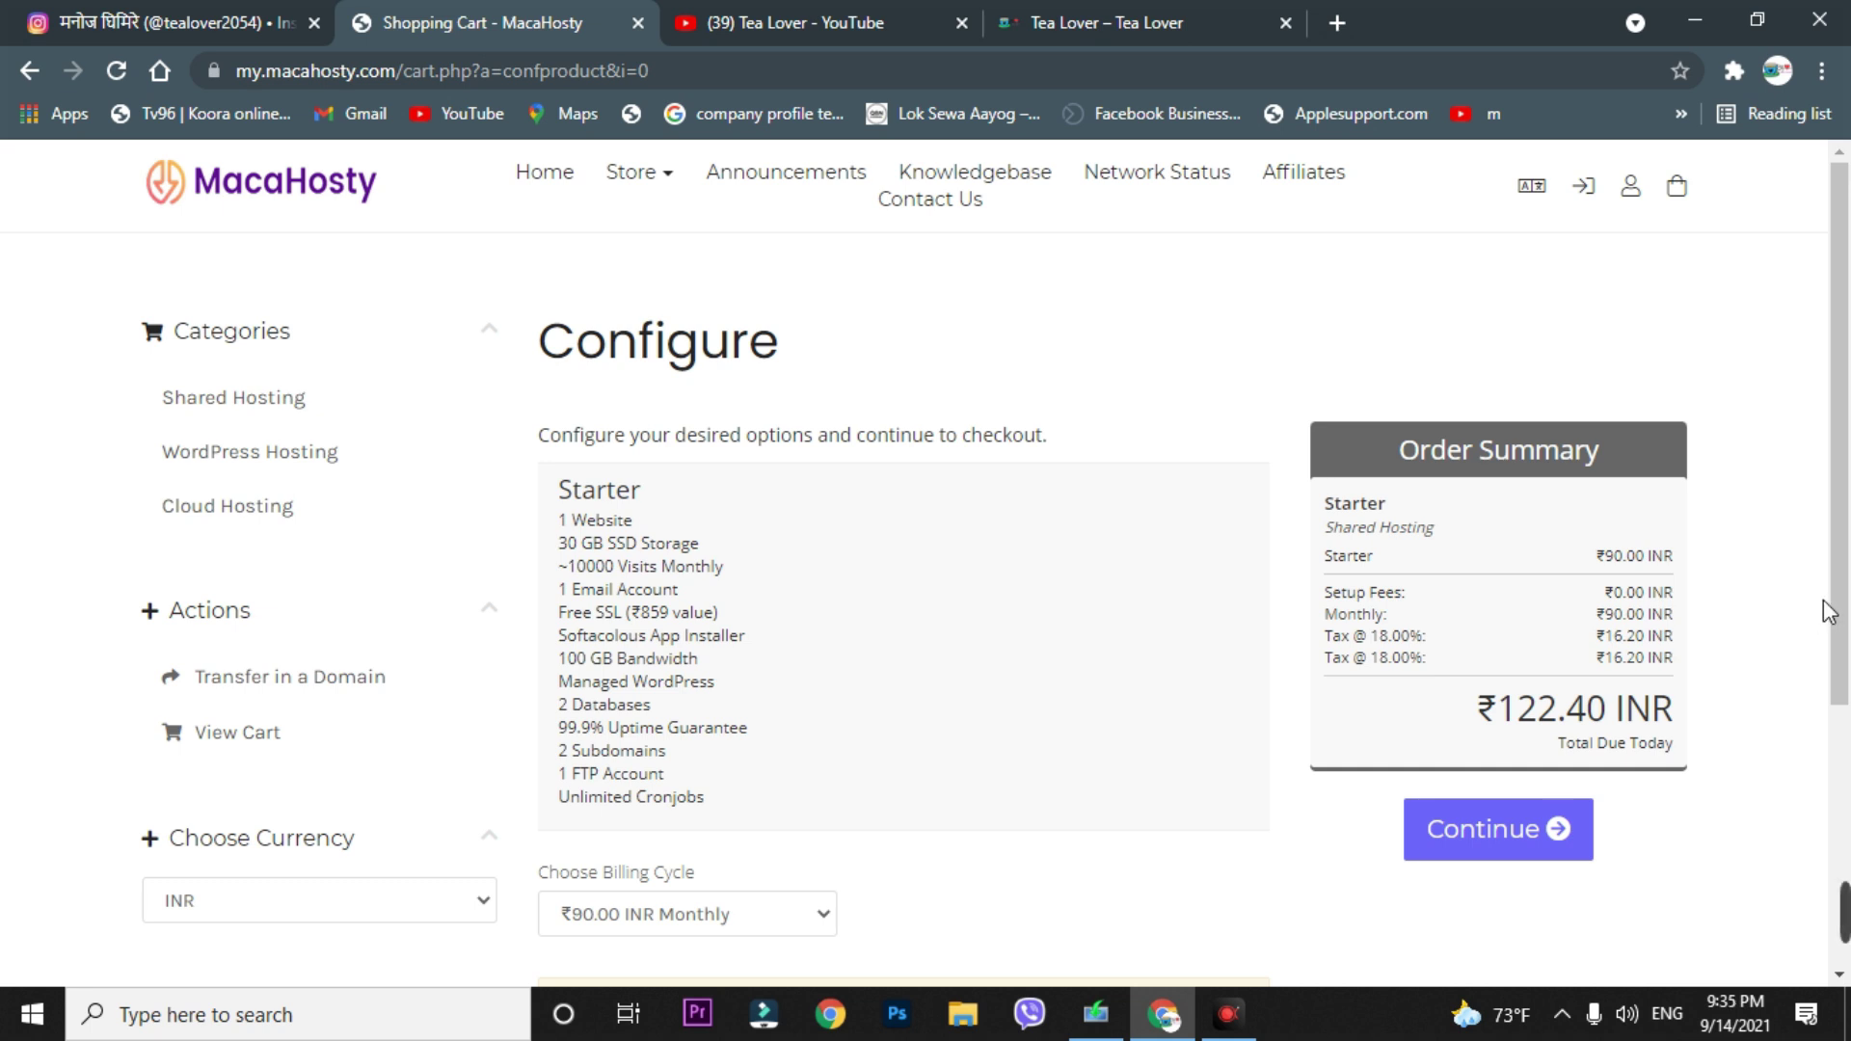
# Step: Check the ₹122.40 total due today, then continue to Review & Checkout
pyautogui.moveTo(1480, 712); pyautogui.dragTo(1608, 718)
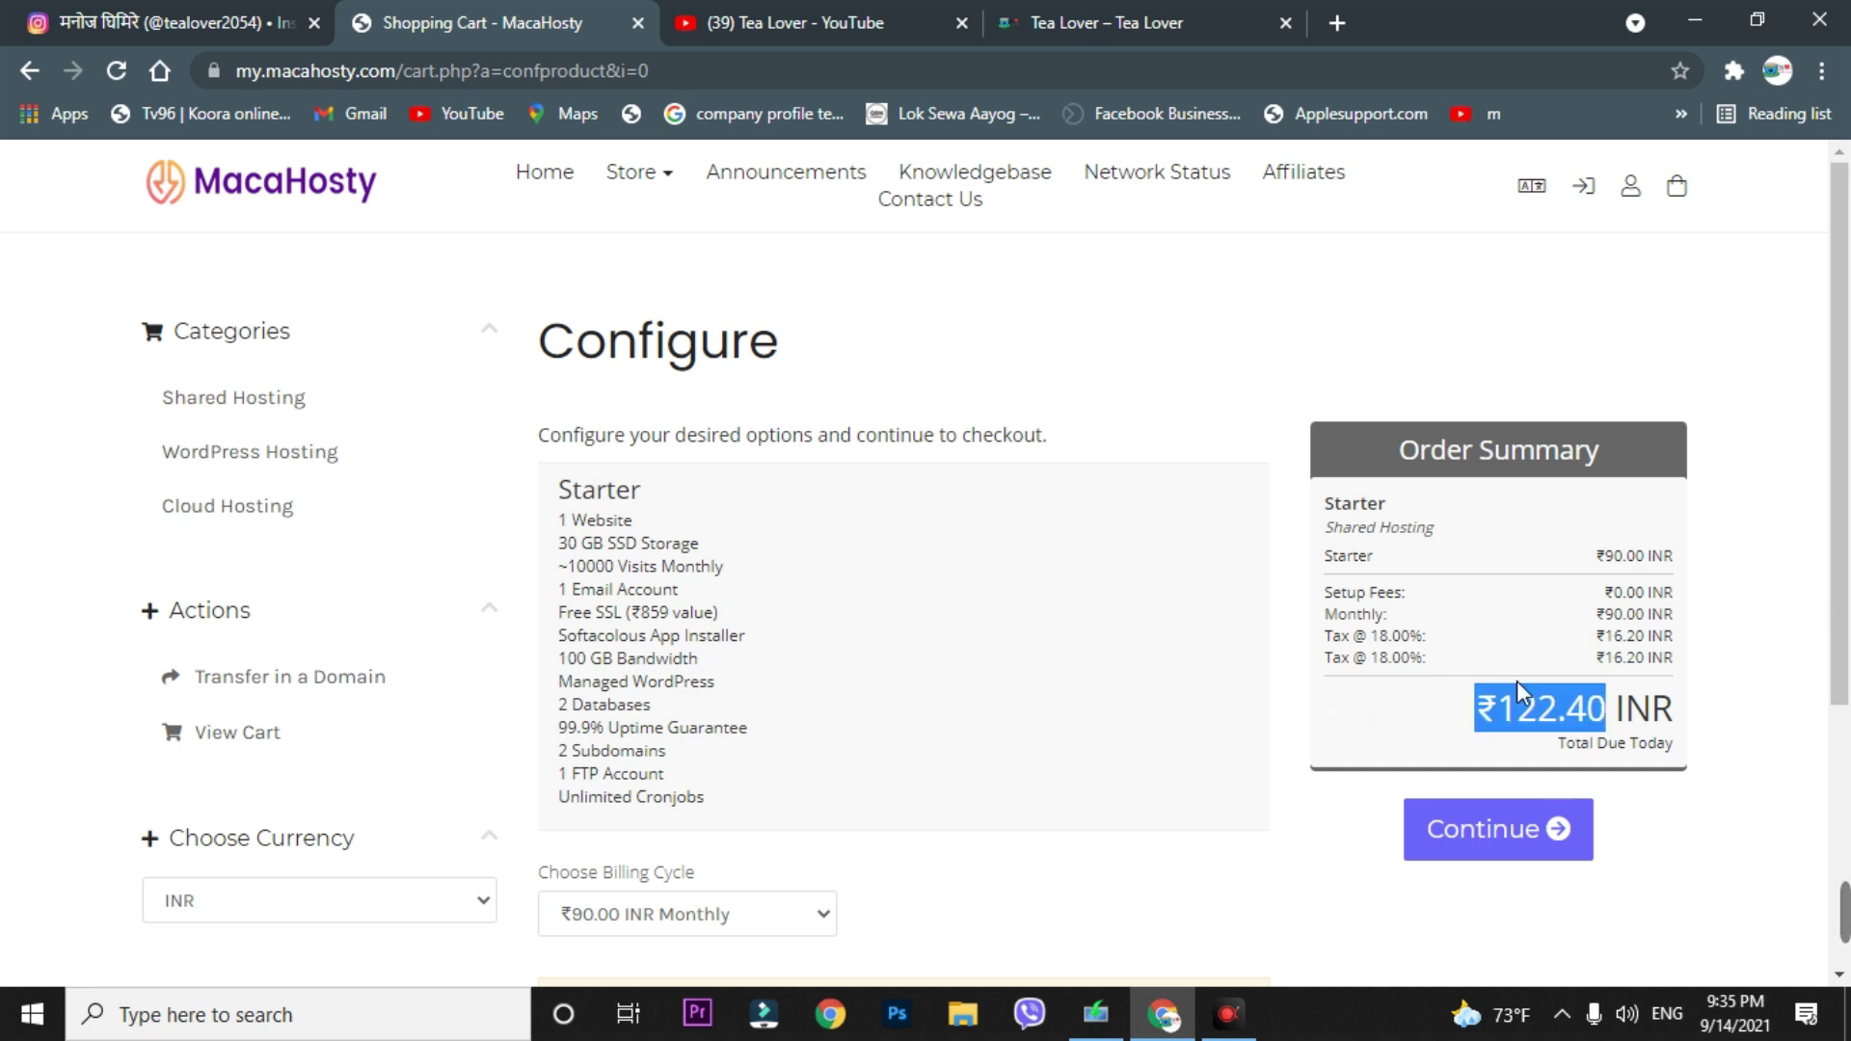
pyautogui.click(1458, 749)
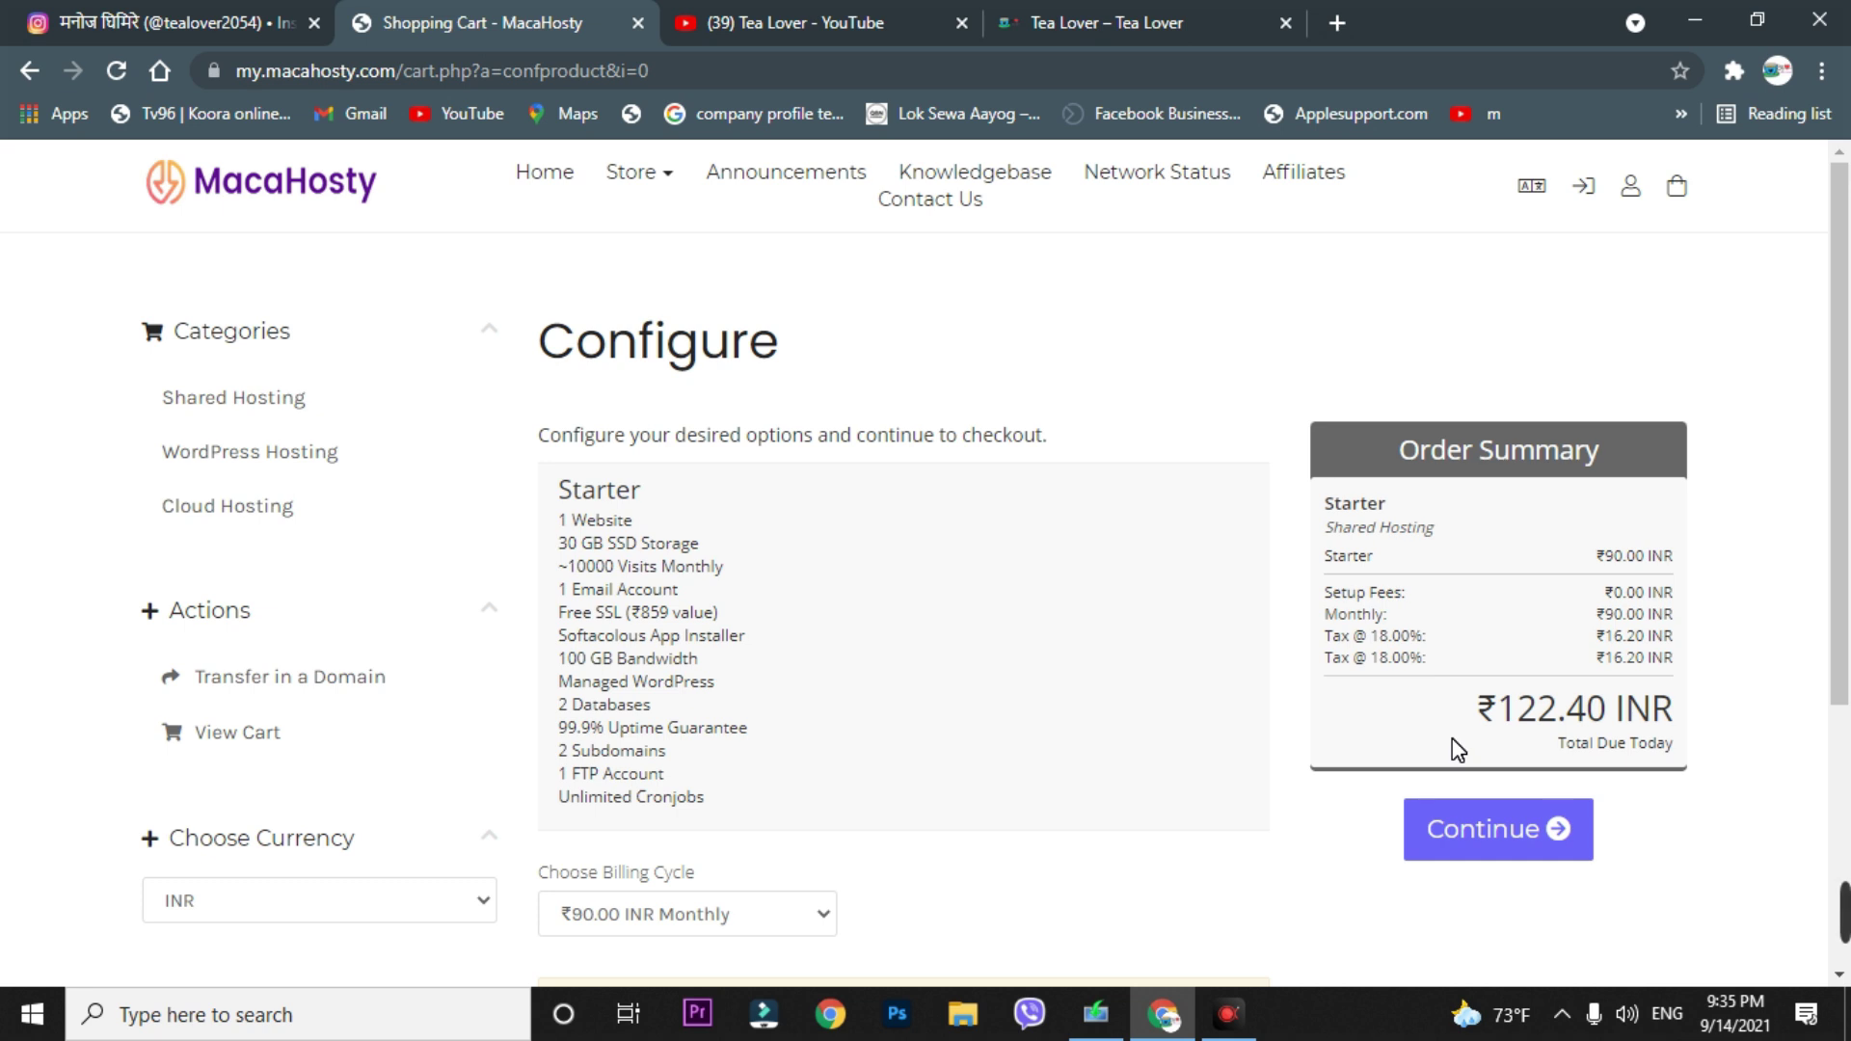
pyautogui.scroll(-3, 1620, 598)
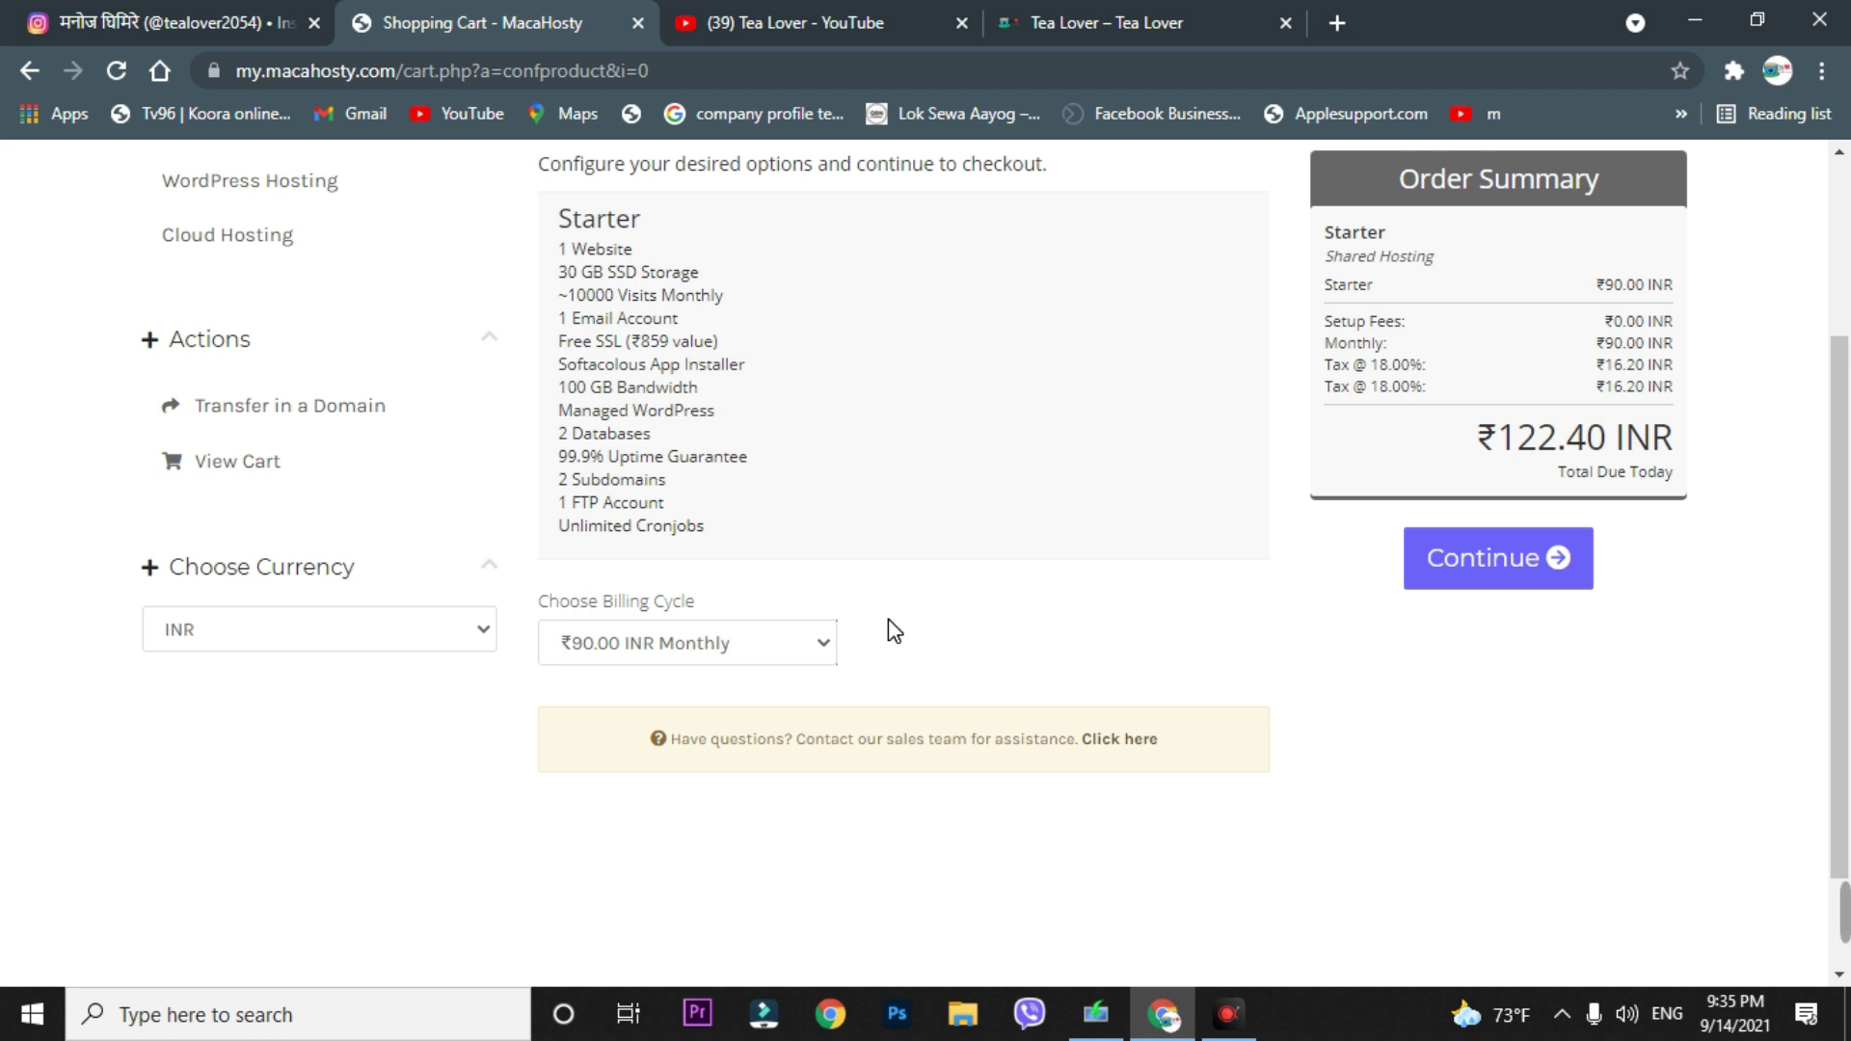
pyautogui.click(1431, 579)
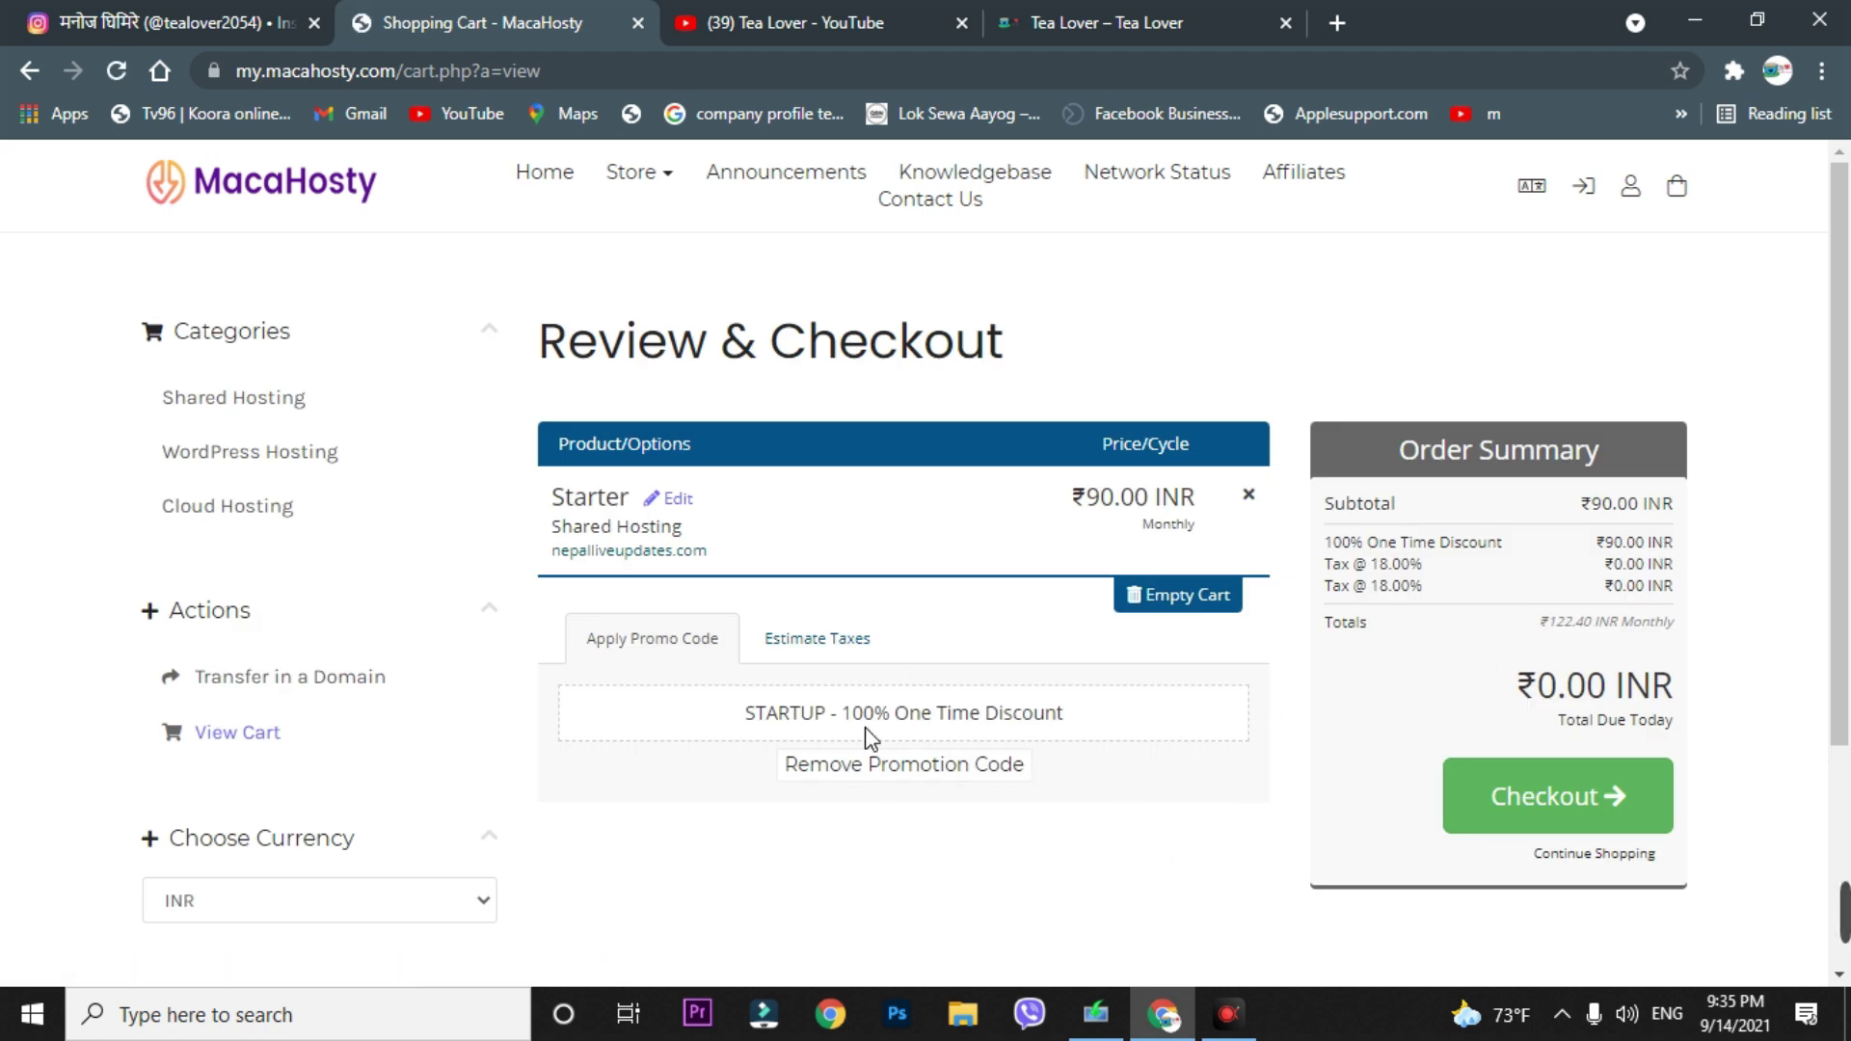
# Step: Remove the promotion code, then re-enter STARTUP and validate it
pyautogui.click(725, 760)
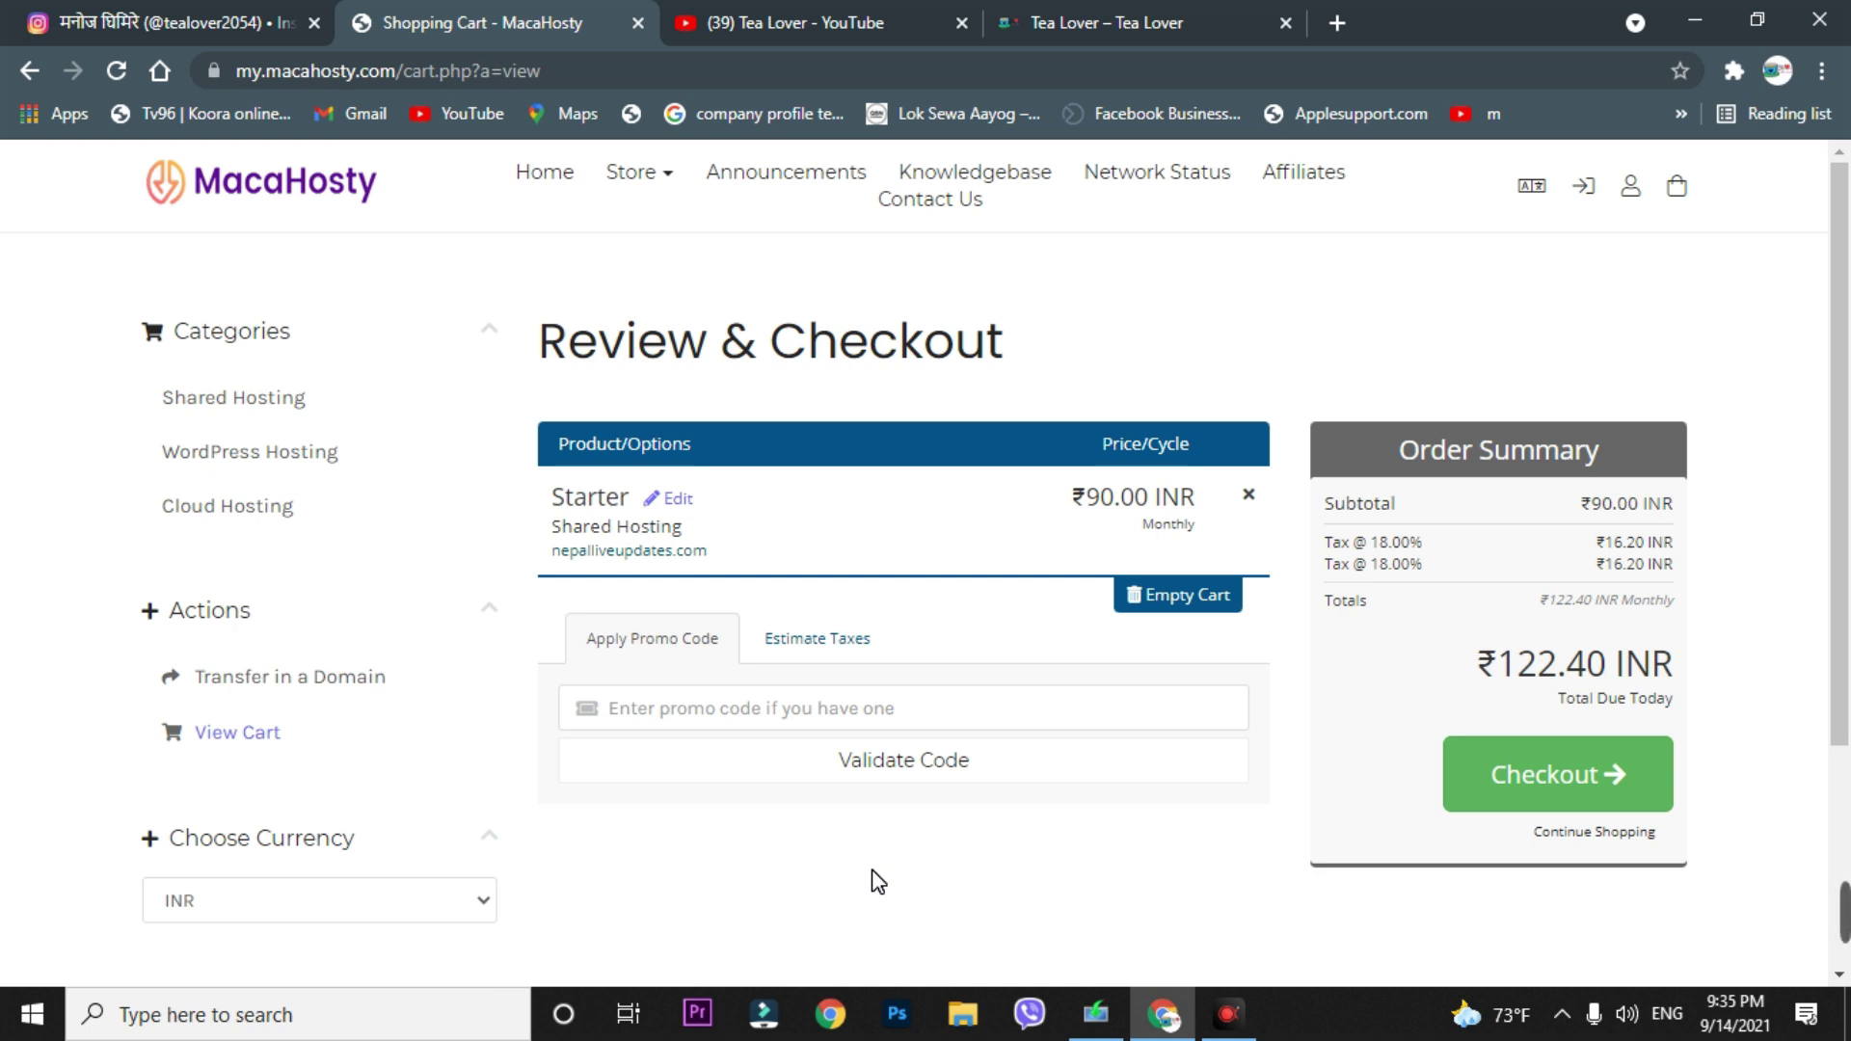
pyautogui.click(680, 721)
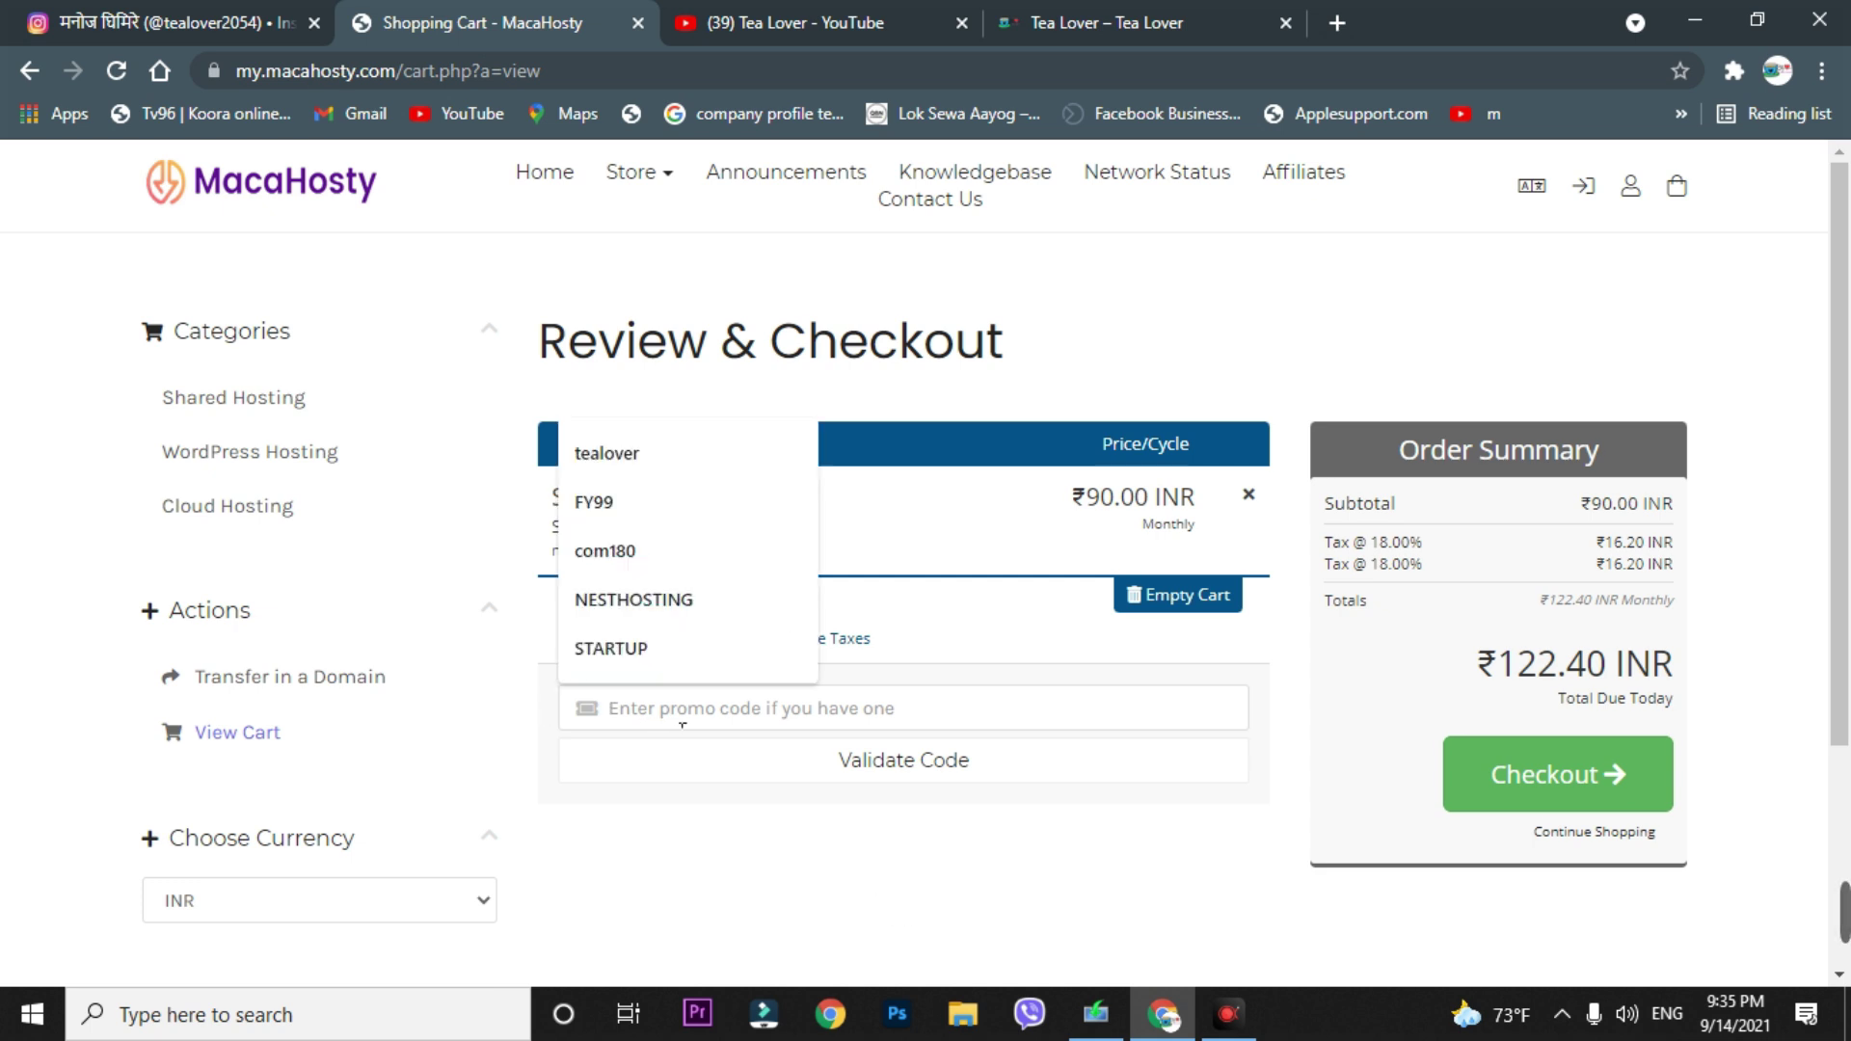
pyautogui.click(665, 647)
pyautogui.click(737, 771)
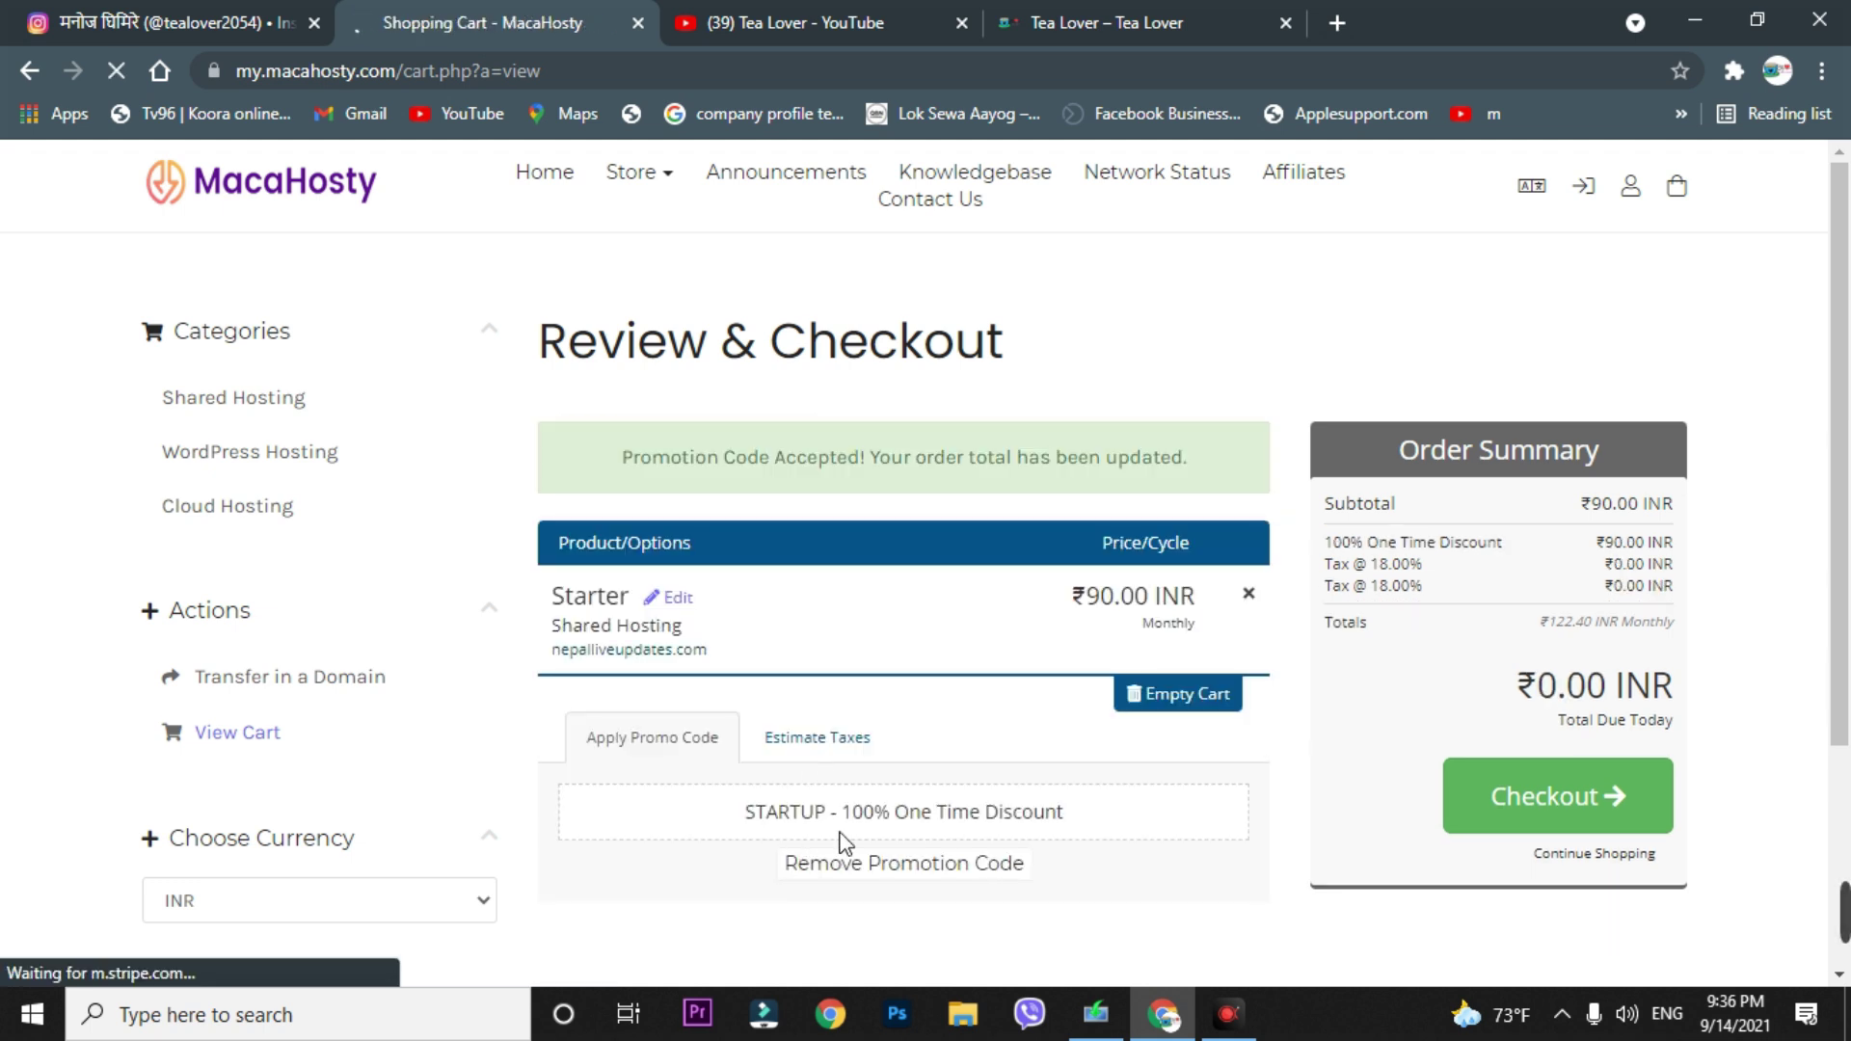
# Step: Verify the 100% One Time Discount and the ₹0.00 INR total due
pyautogui.scroll(-3, 846, 844)
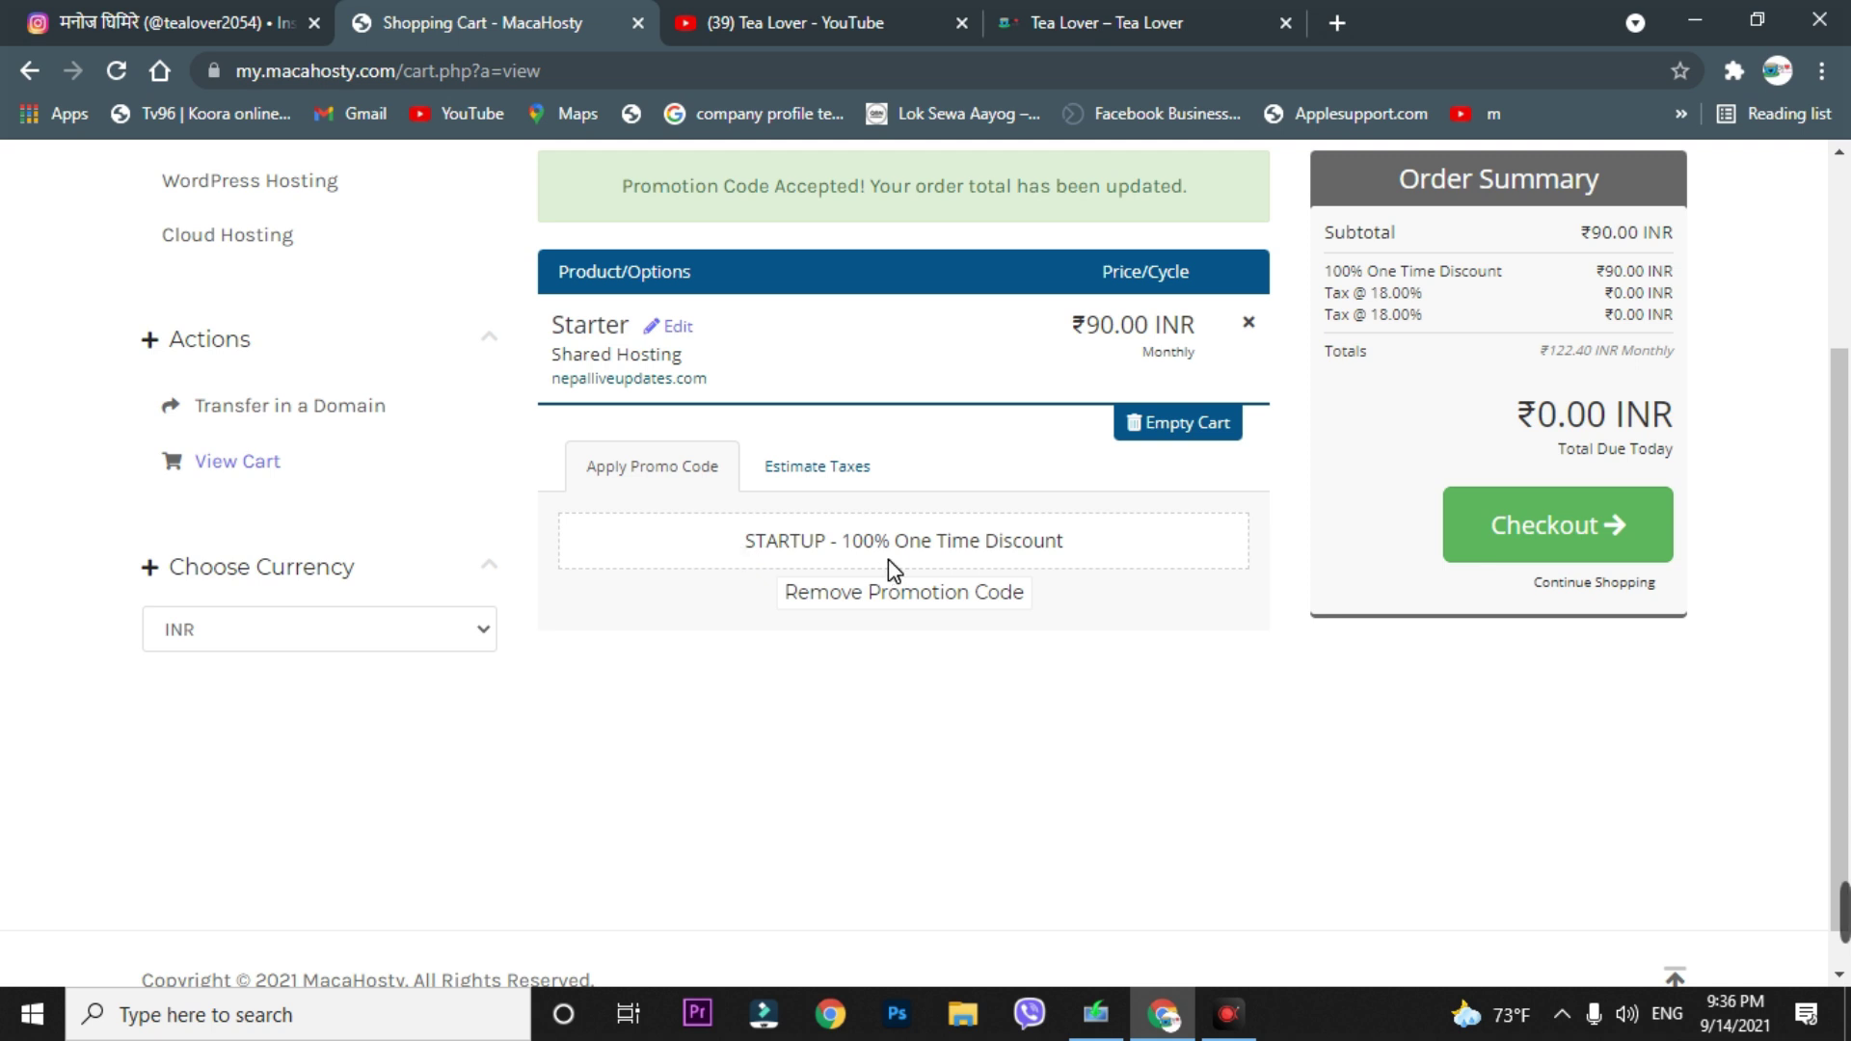
pyautogui.moveTo(852, 541); pyautogui.dragTo(1001, 551)
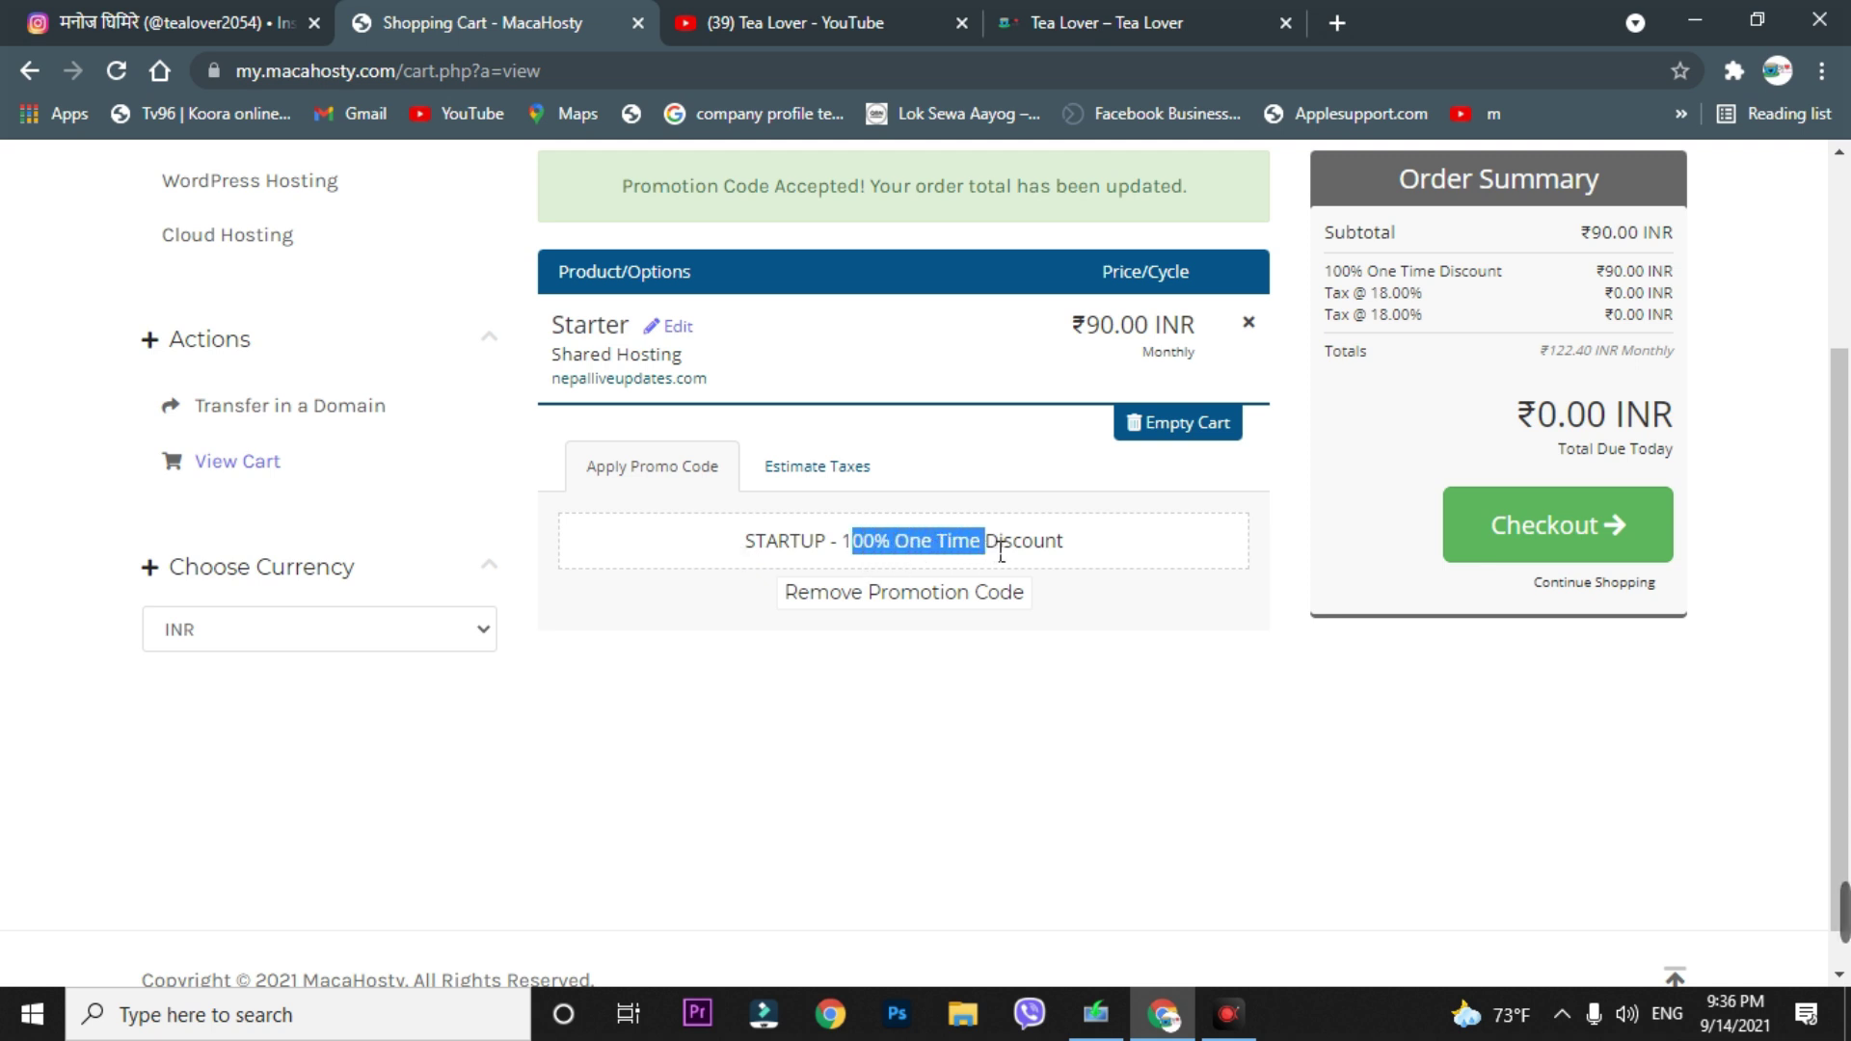
pyautogui.click(1115, 528)
pyautogui.moveTo(840, 541); pyautogui.dragTo(1080, 546)
pyautogui.click(1110, 568)
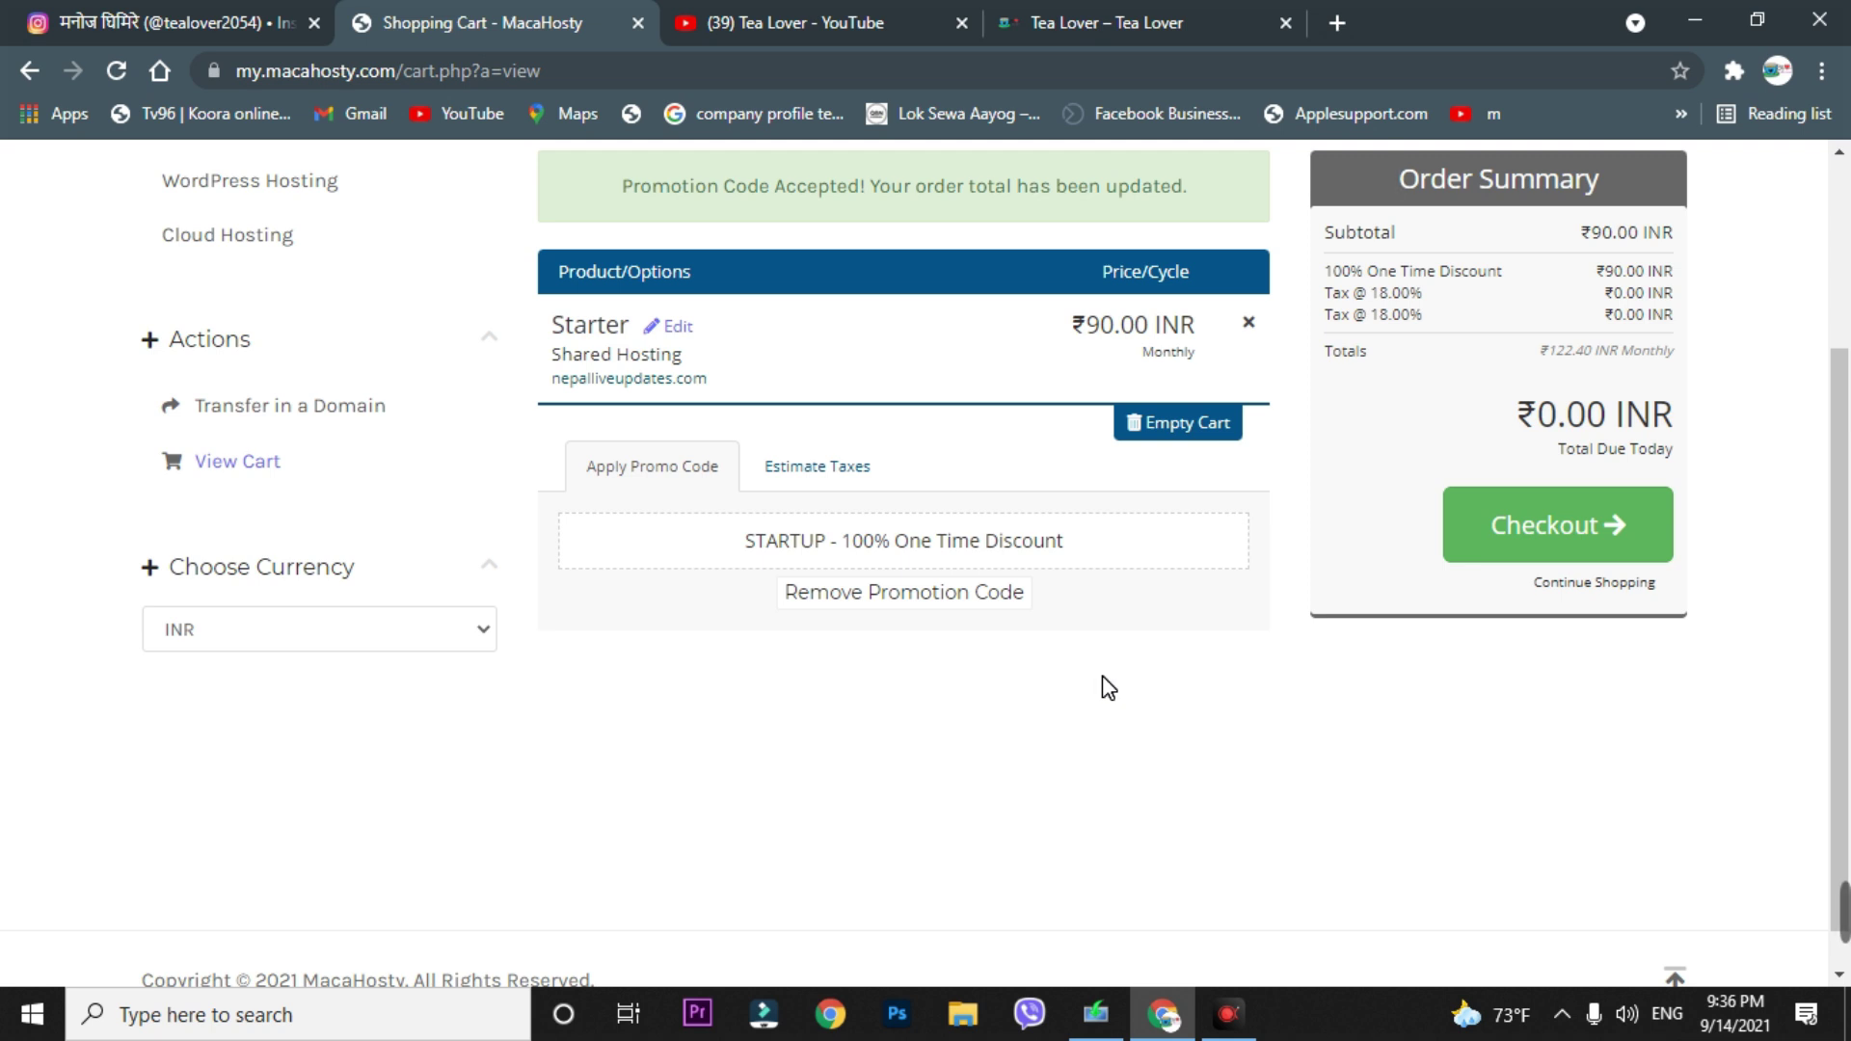
pyautogui.scroll(1, 1451, 944)
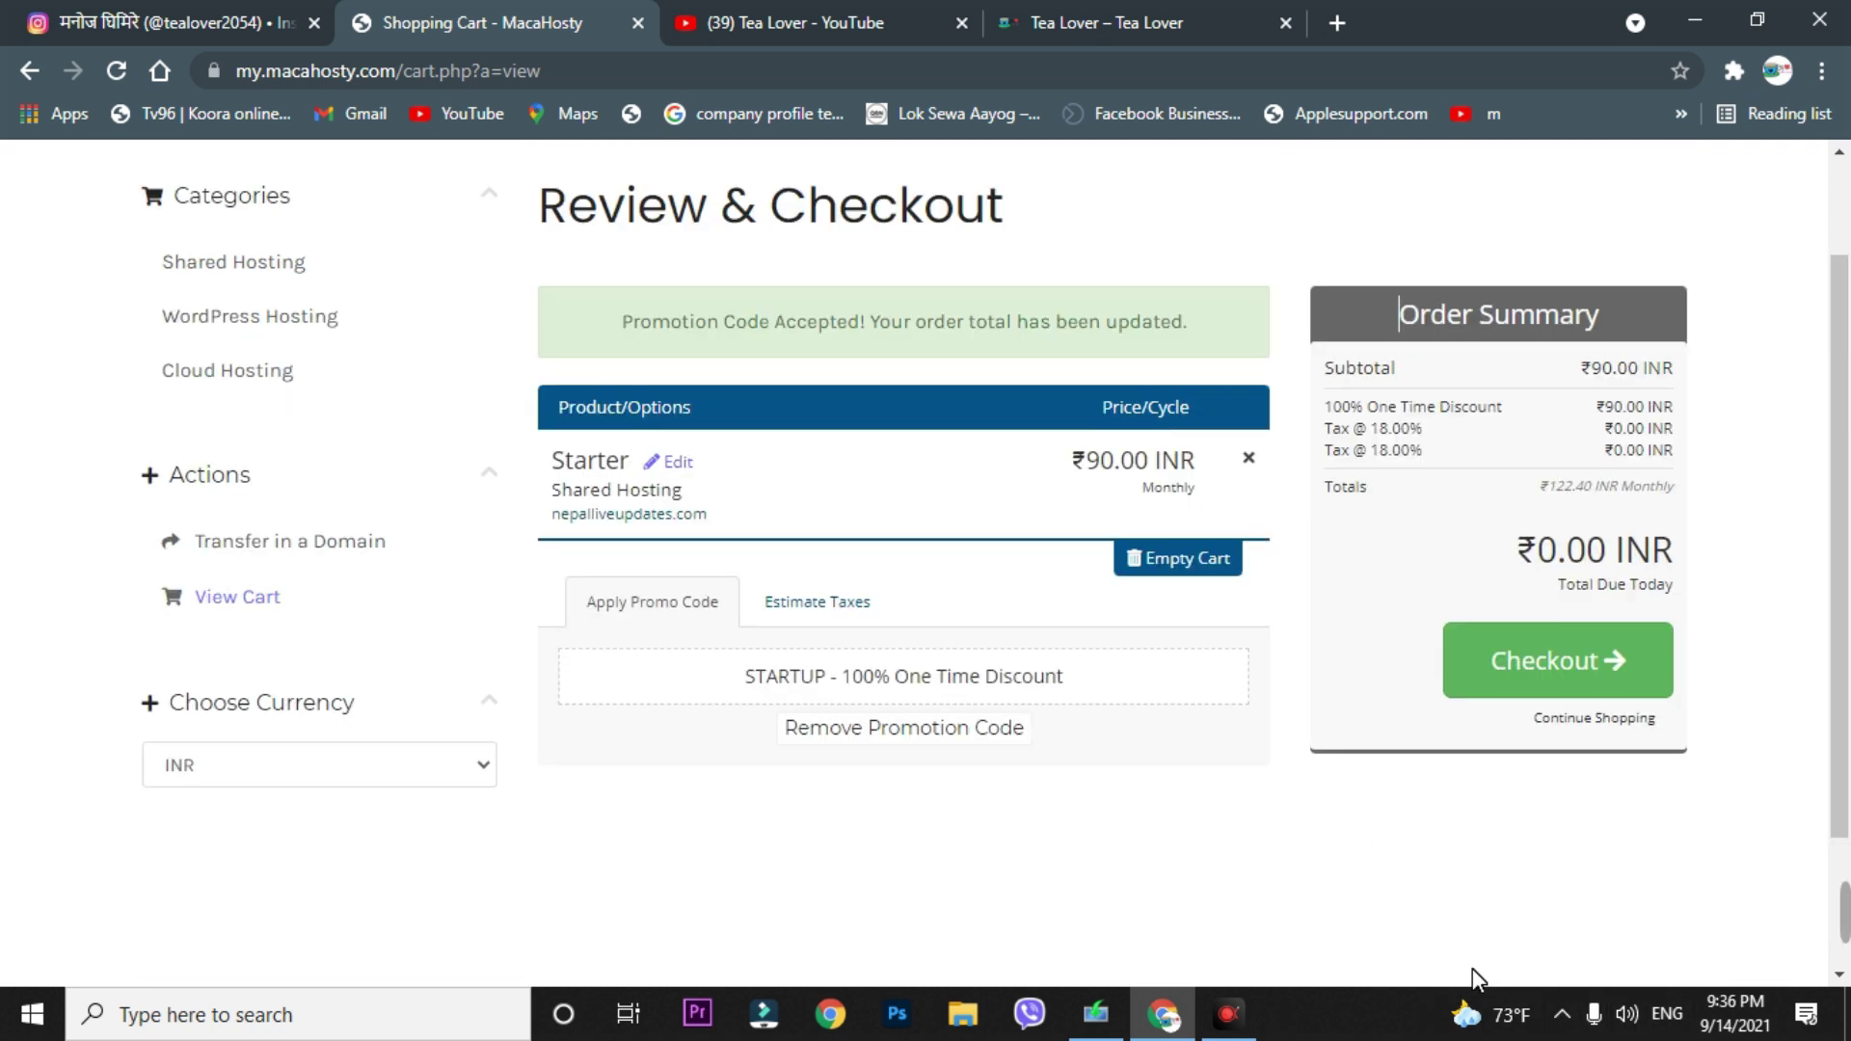
pyautogui.click(1554, 557)
pyautogui.moveTo(1559, 559); pyautogui.dragTo(1692, 567)
pyautogui.click(1744, 567)
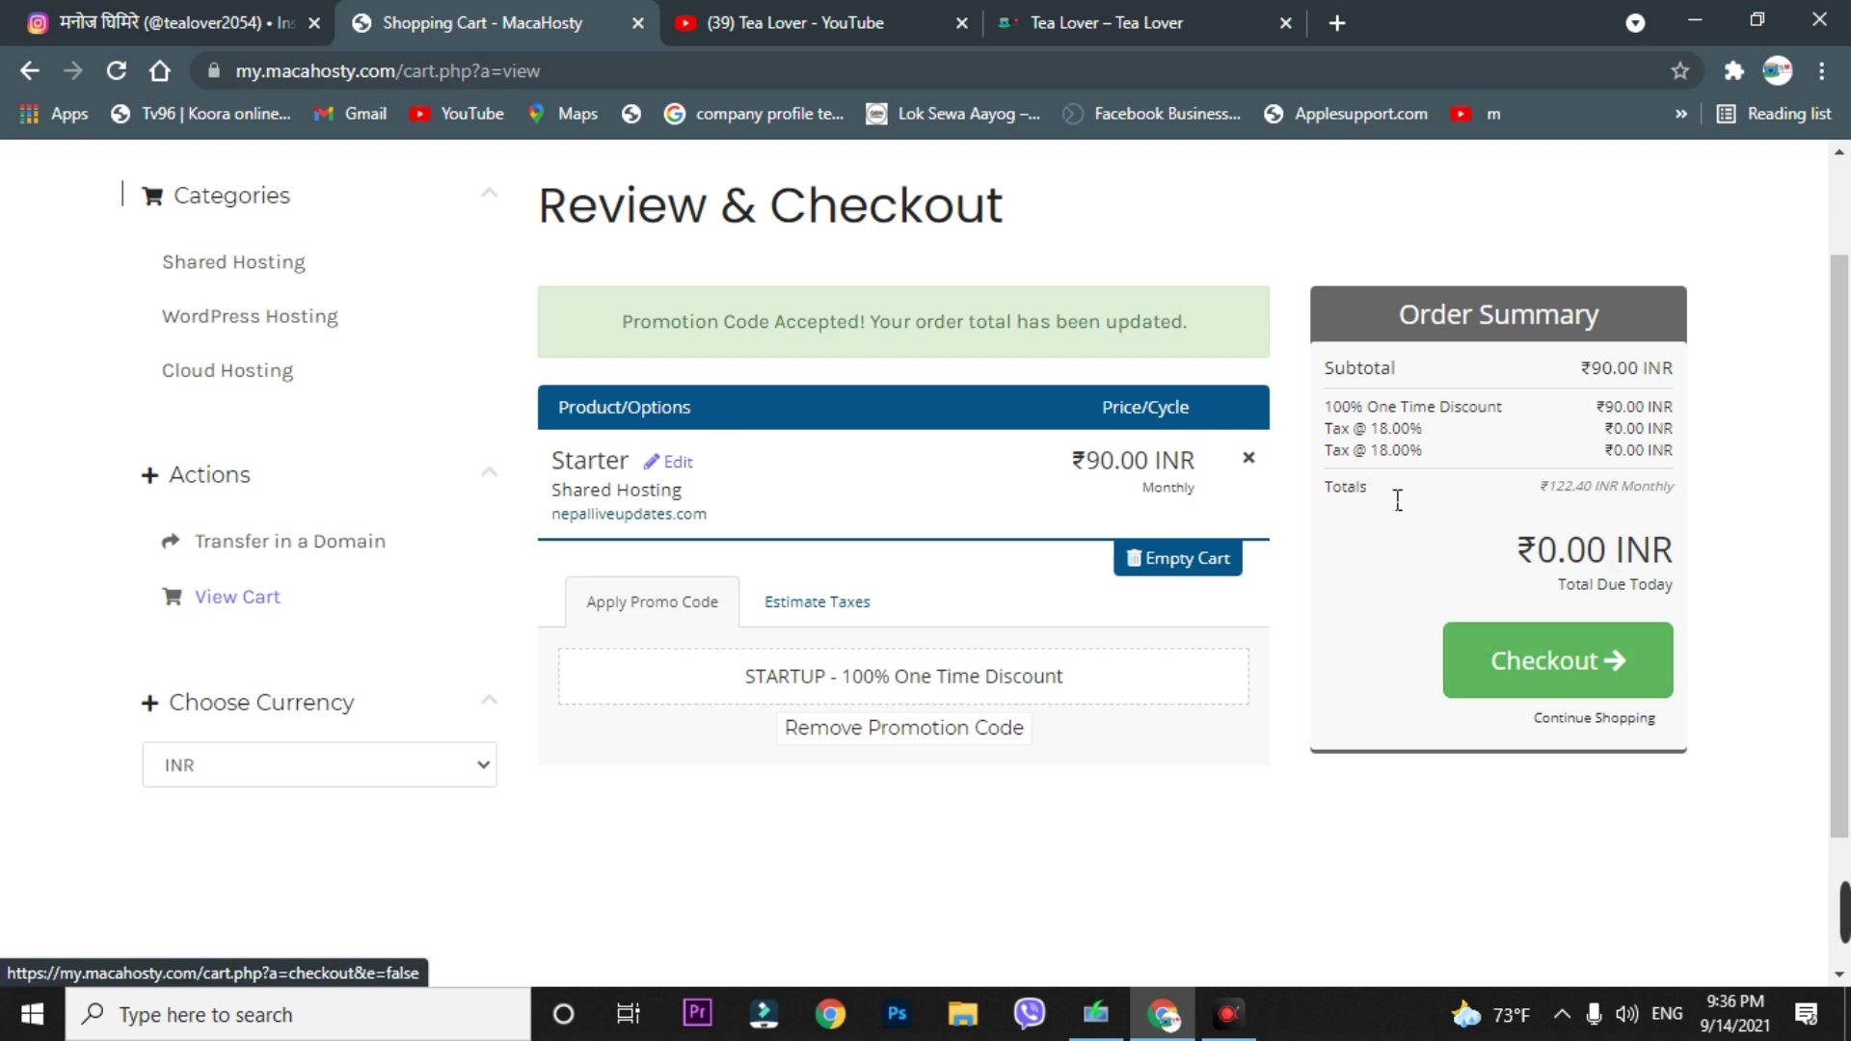
# Step: Proceed to checkout and check the total due today amount
pyautogui.click(1528, 685)
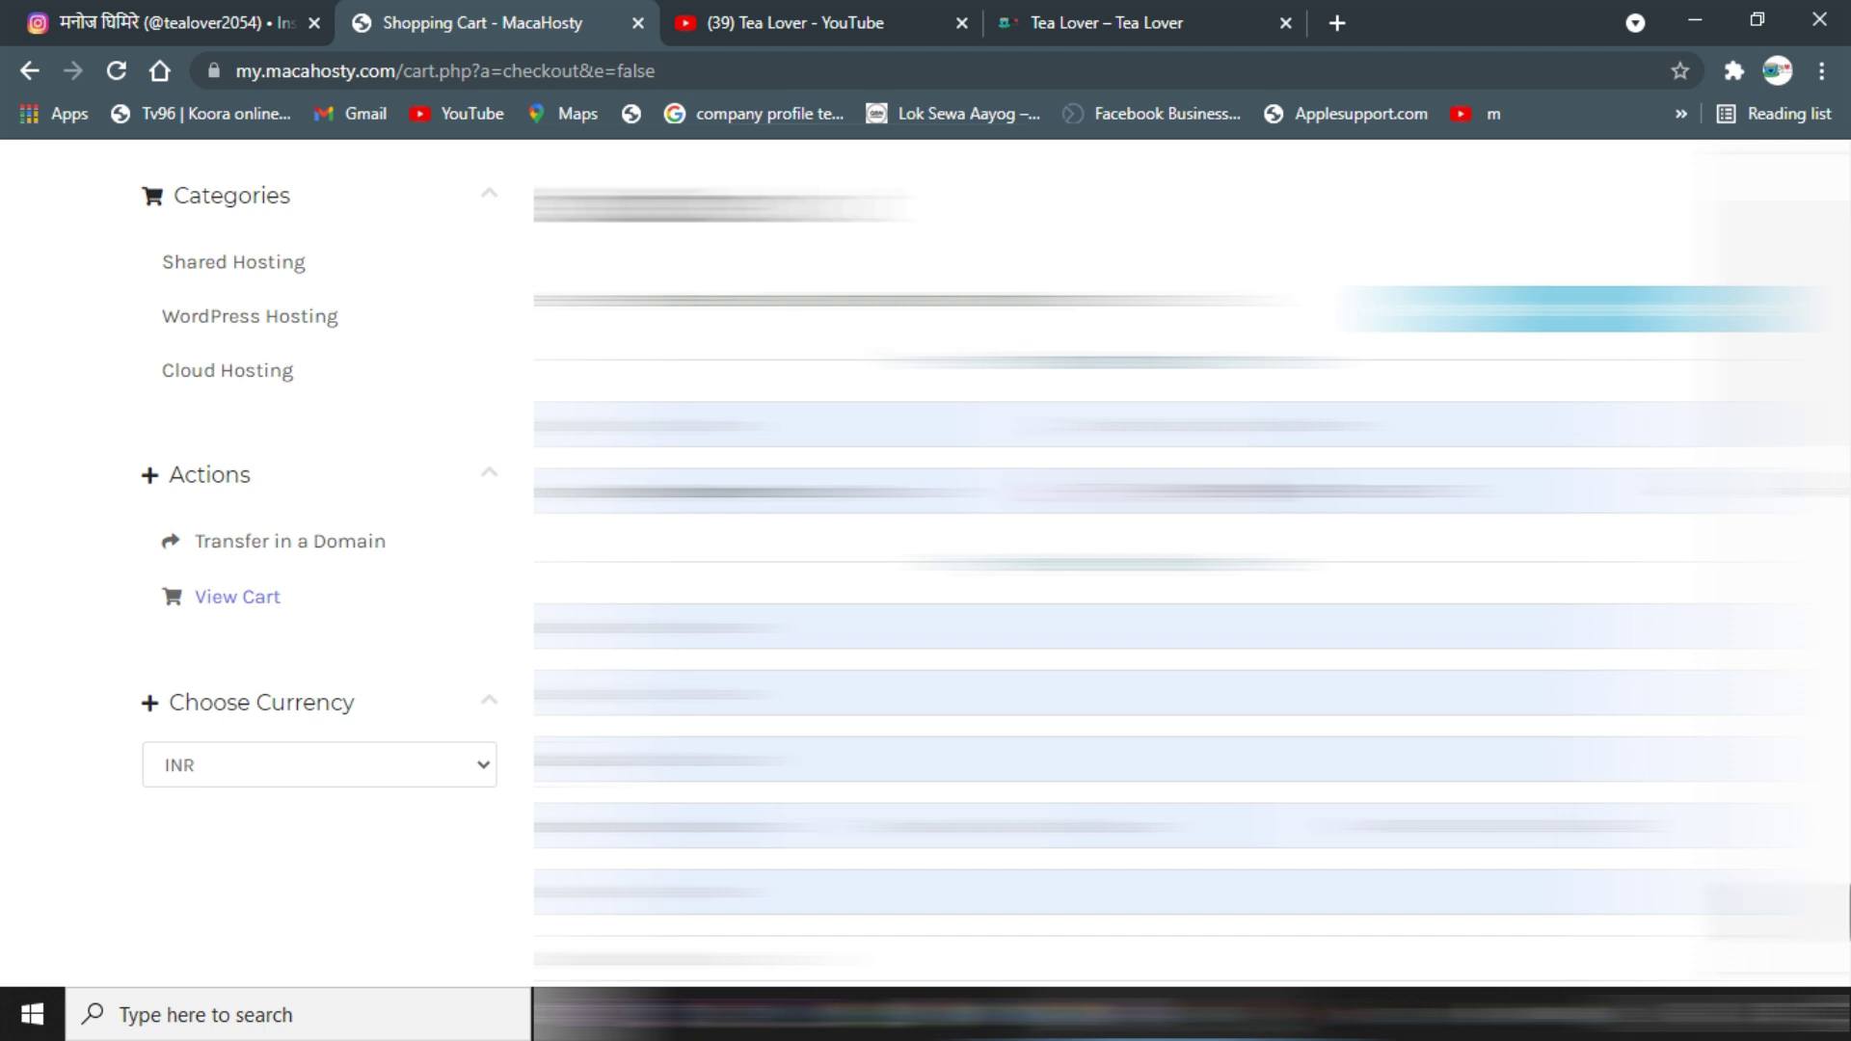
pyautogui.scroll(-5, 999, 563)
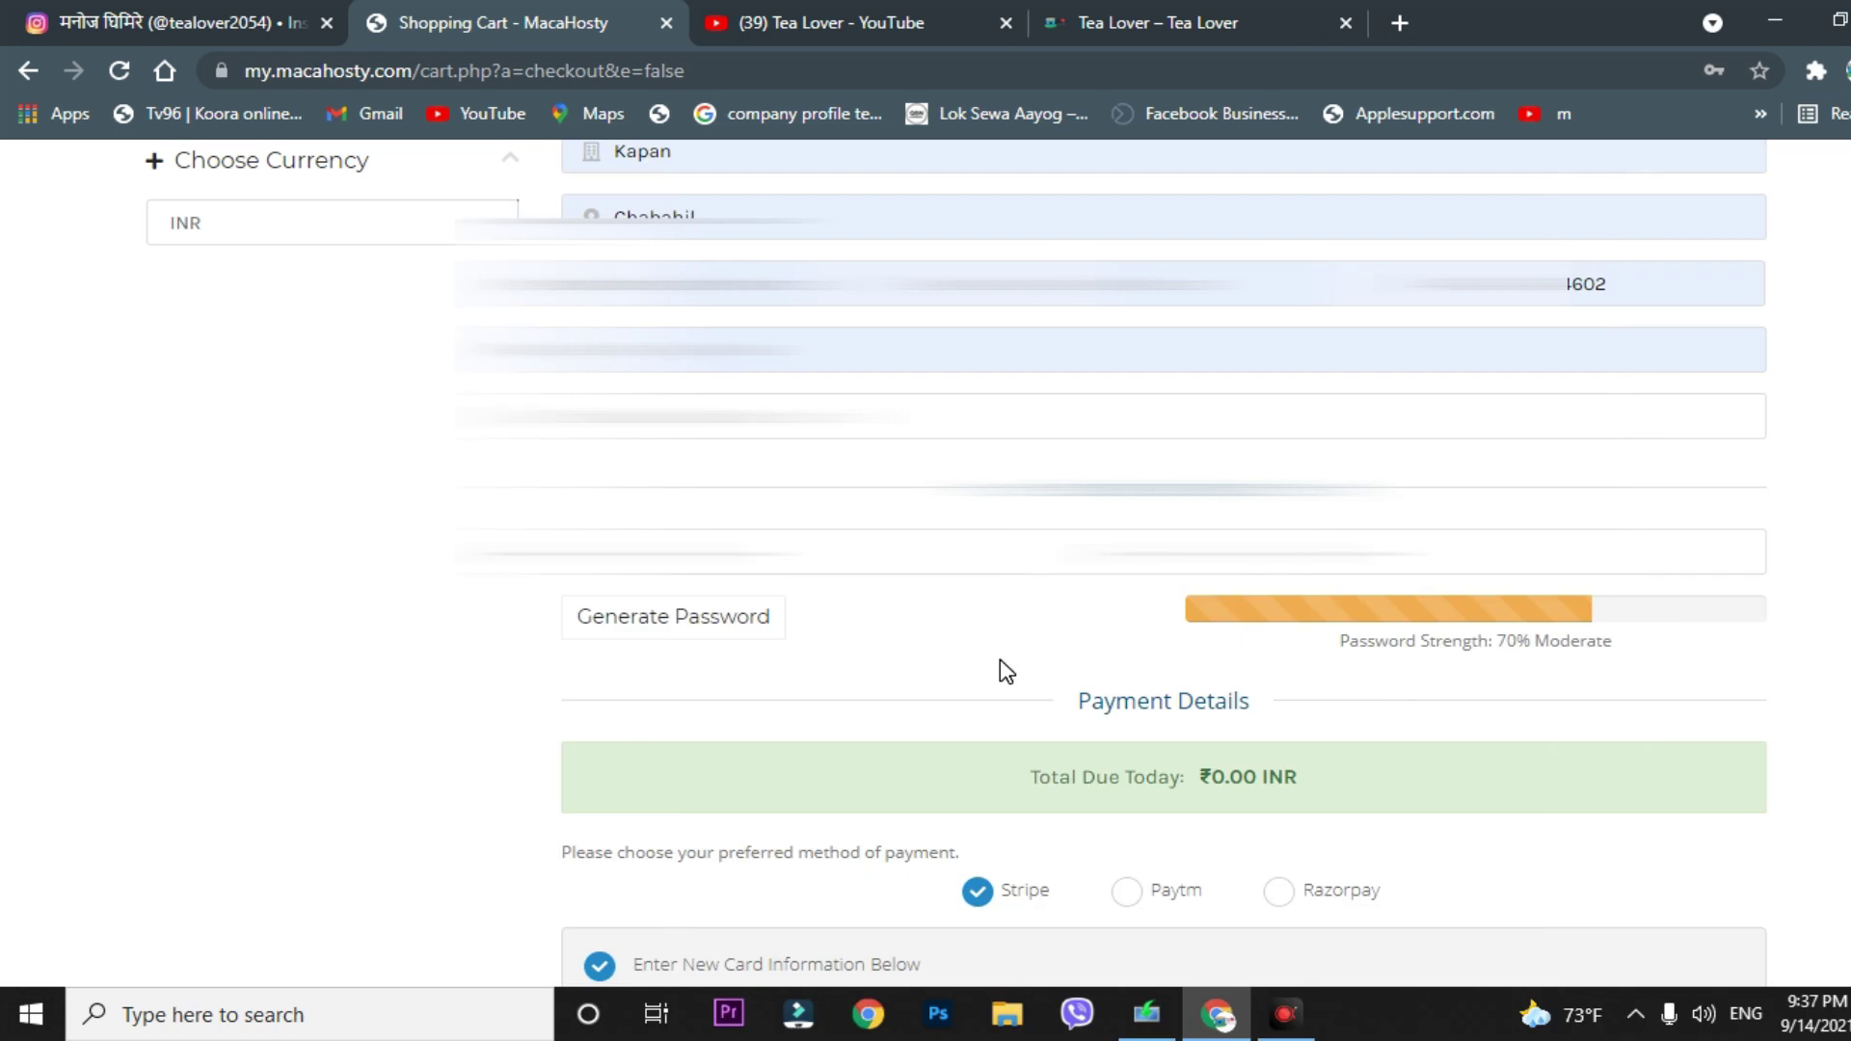
pyautogui.moveTo(1214, 778); pyautogui.dragTo(1248, 779)
pyautogui.click(1591, 782)
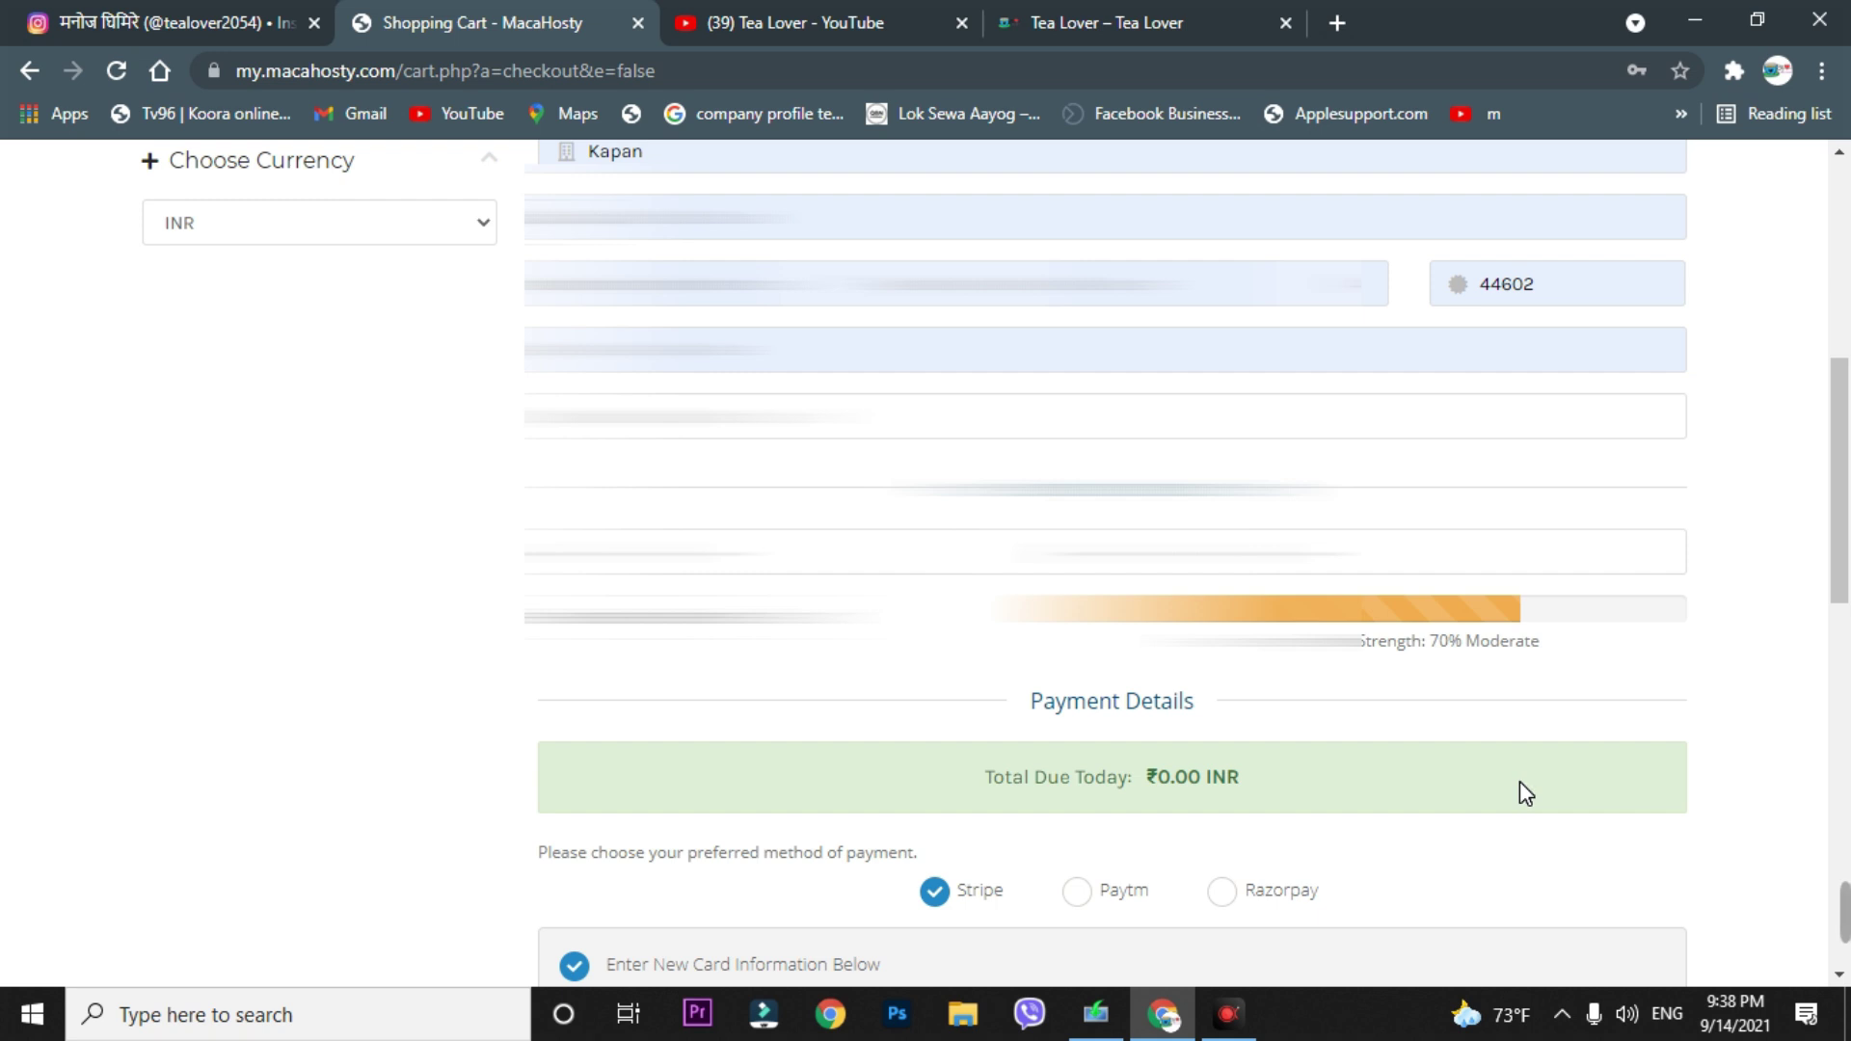
# Step: Pay with Razorpay, accept the Terms of Service and complete the order
pyautogui.scroll(-5, 1343, 761)
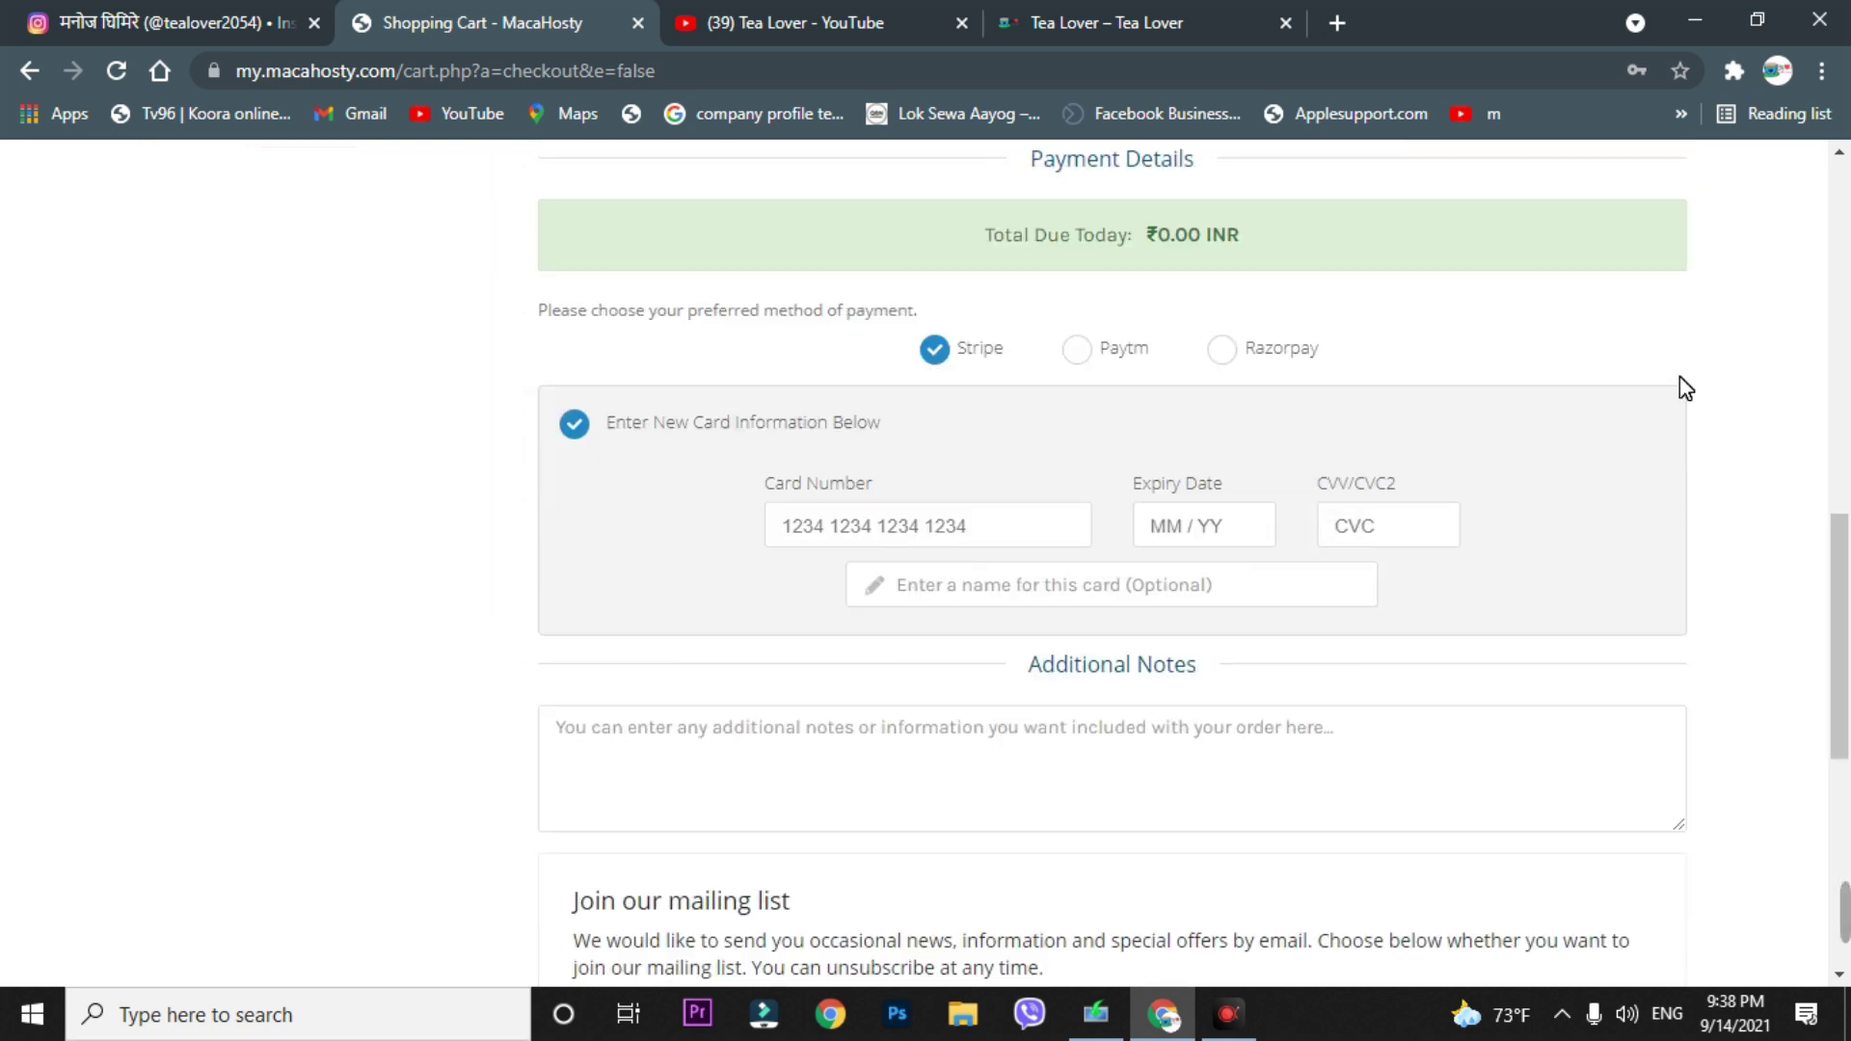
pyautogui.click(1088, 359)
pyautogui.click(1221, 357)
pyautogui.click(1086, 354)
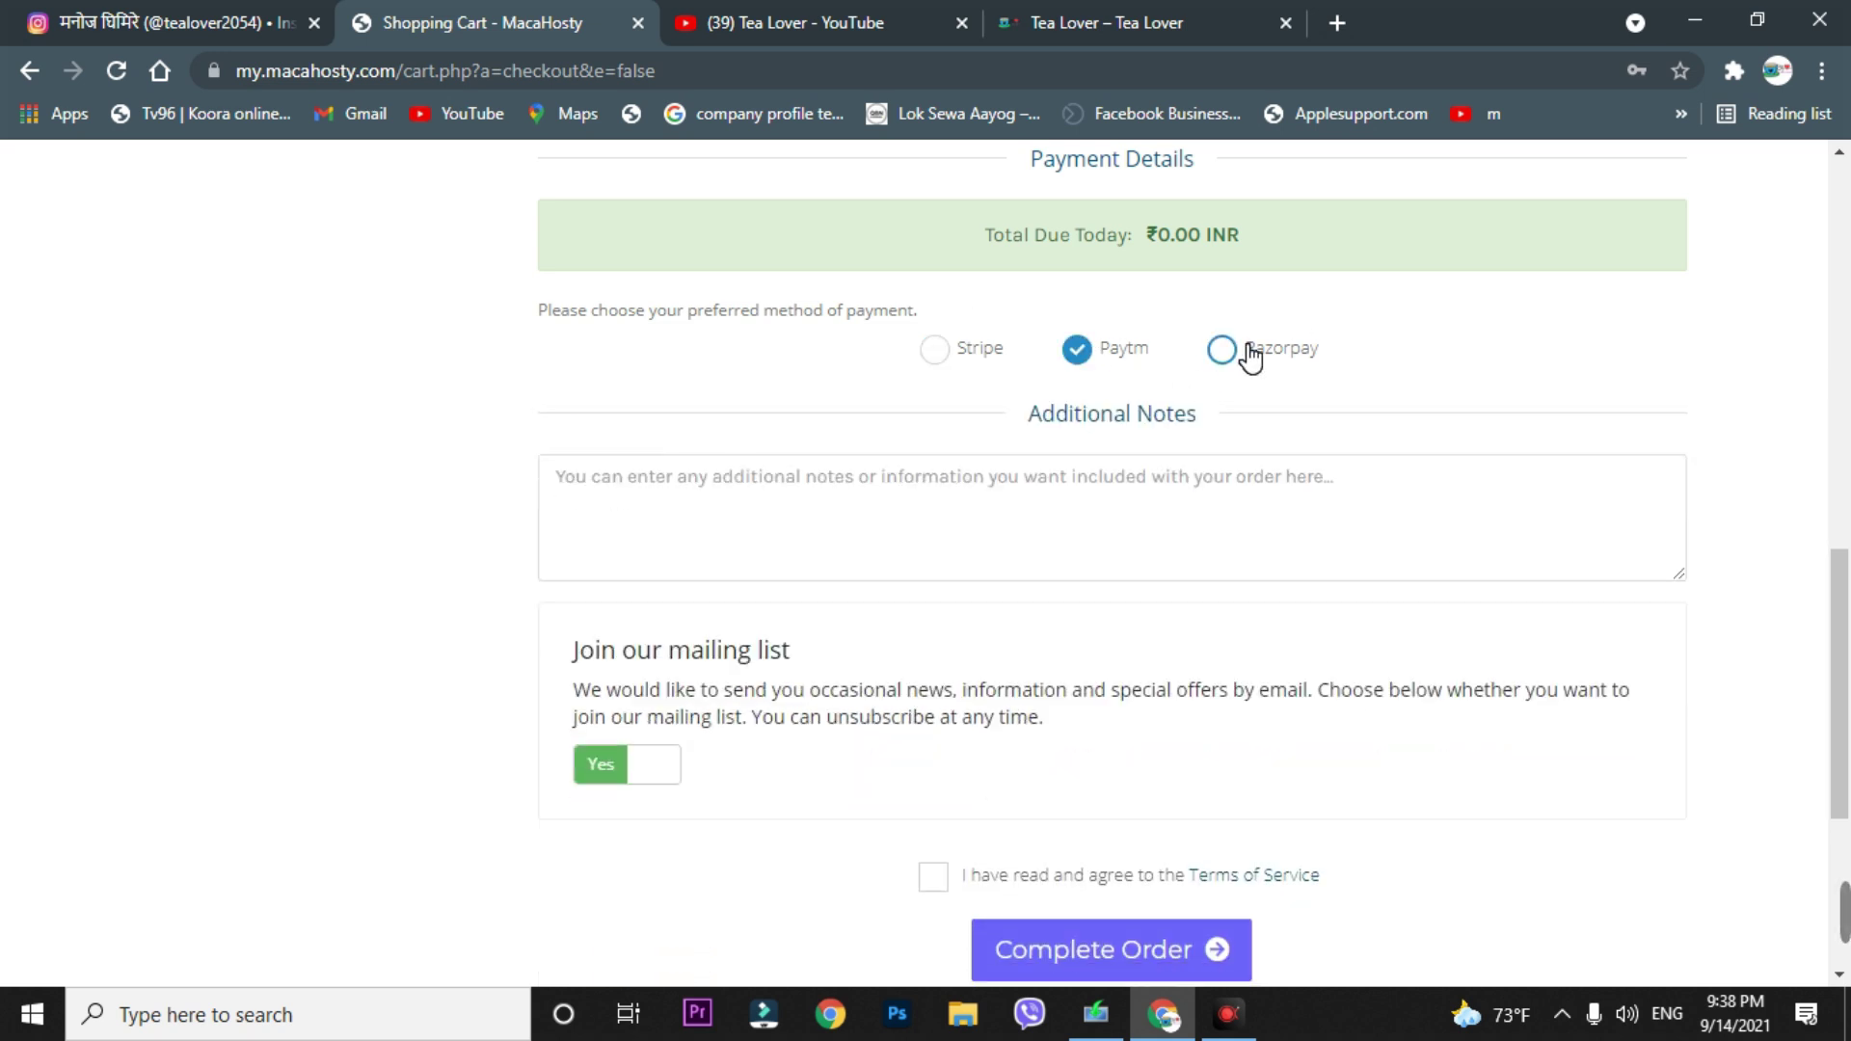
pyautogui.click(1235, 353)
pyautogui.click(1106, 354)
pyautogui.click(964, 361)
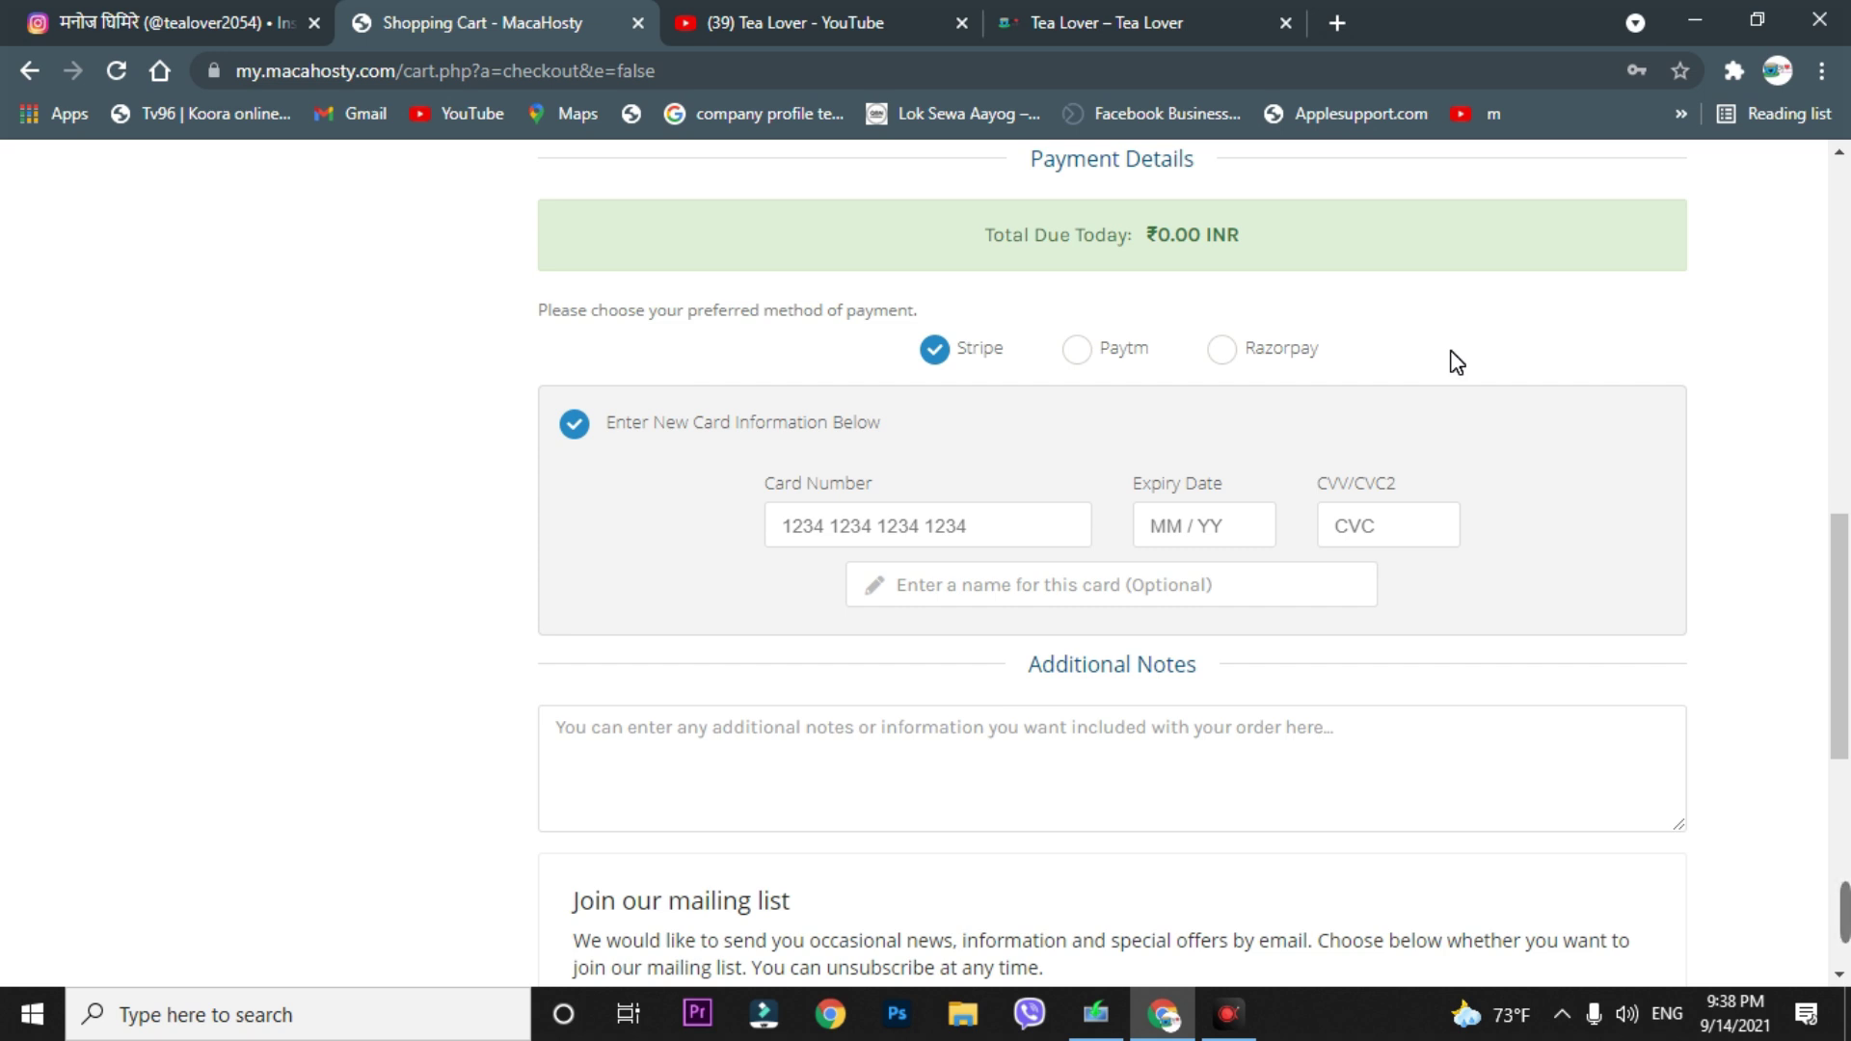
pyautogui.click(1225, 360)
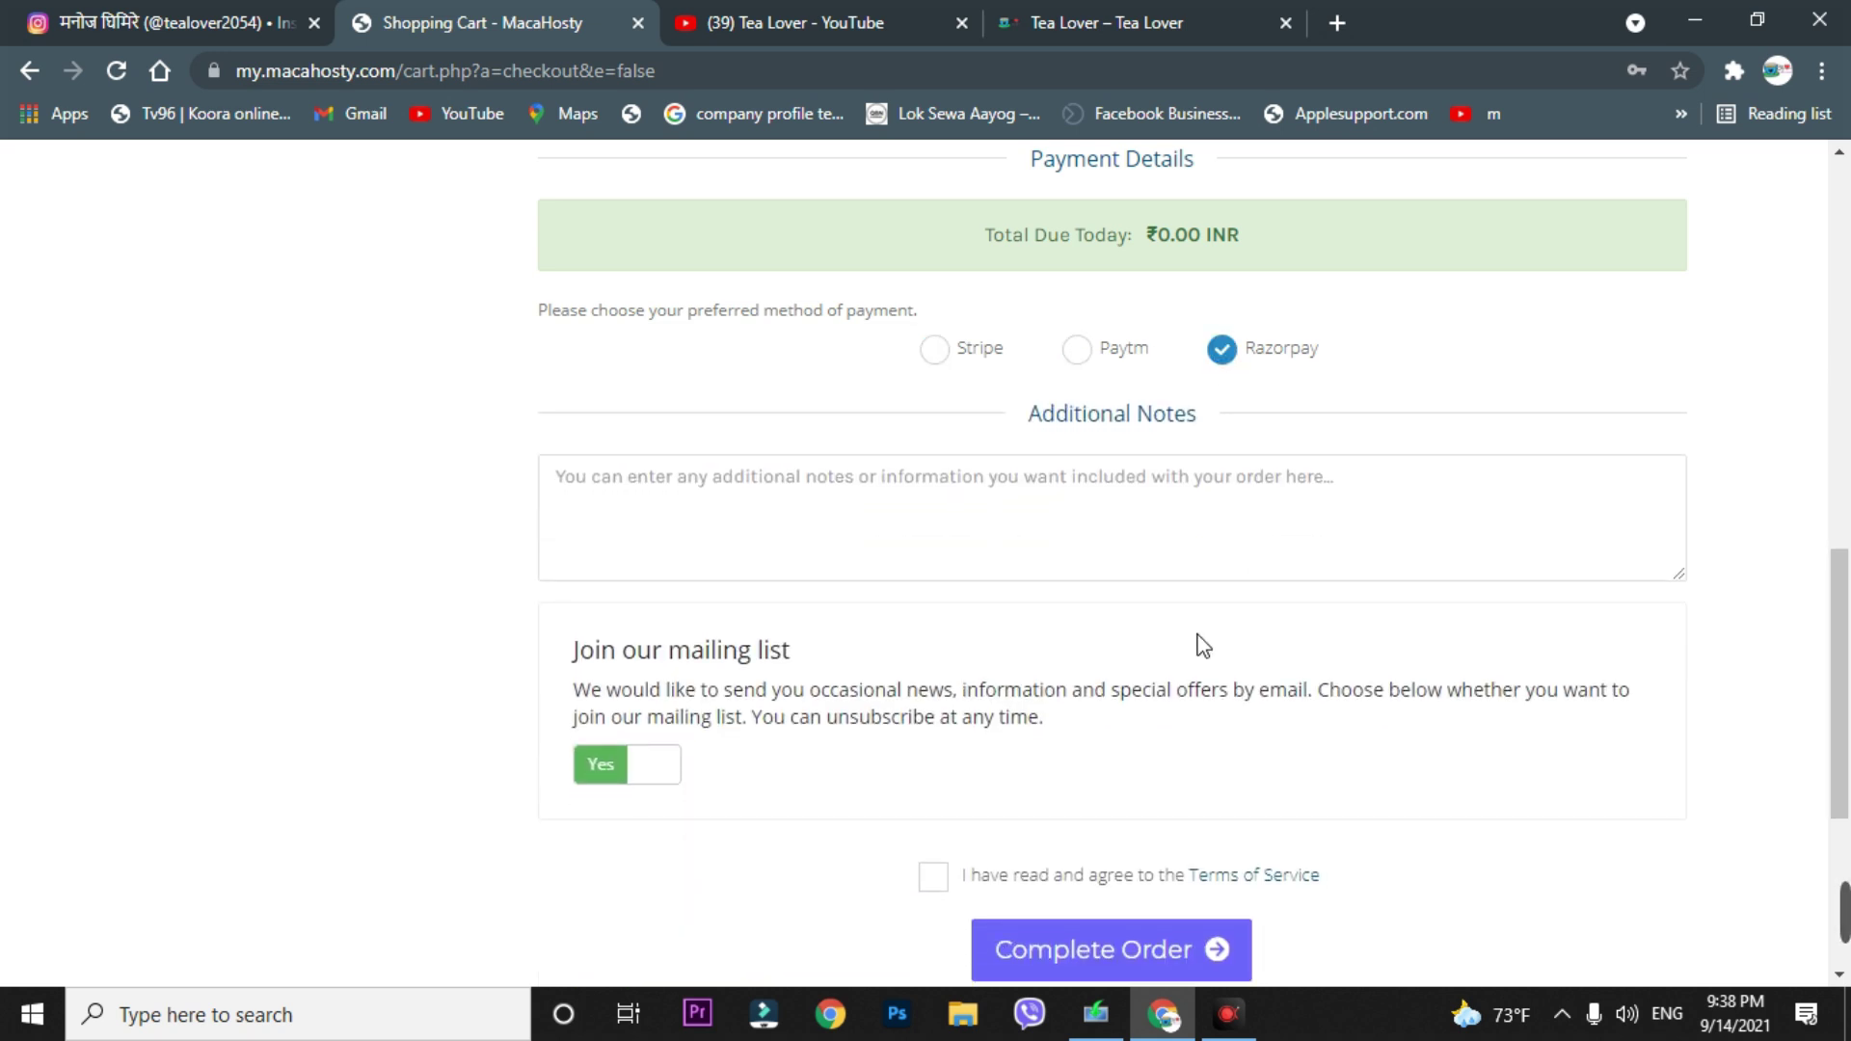
pyautogui.click(934, 891)
pyautogui.scroll(-1, 1369, 815)
pyautogui.click(1147, 842)
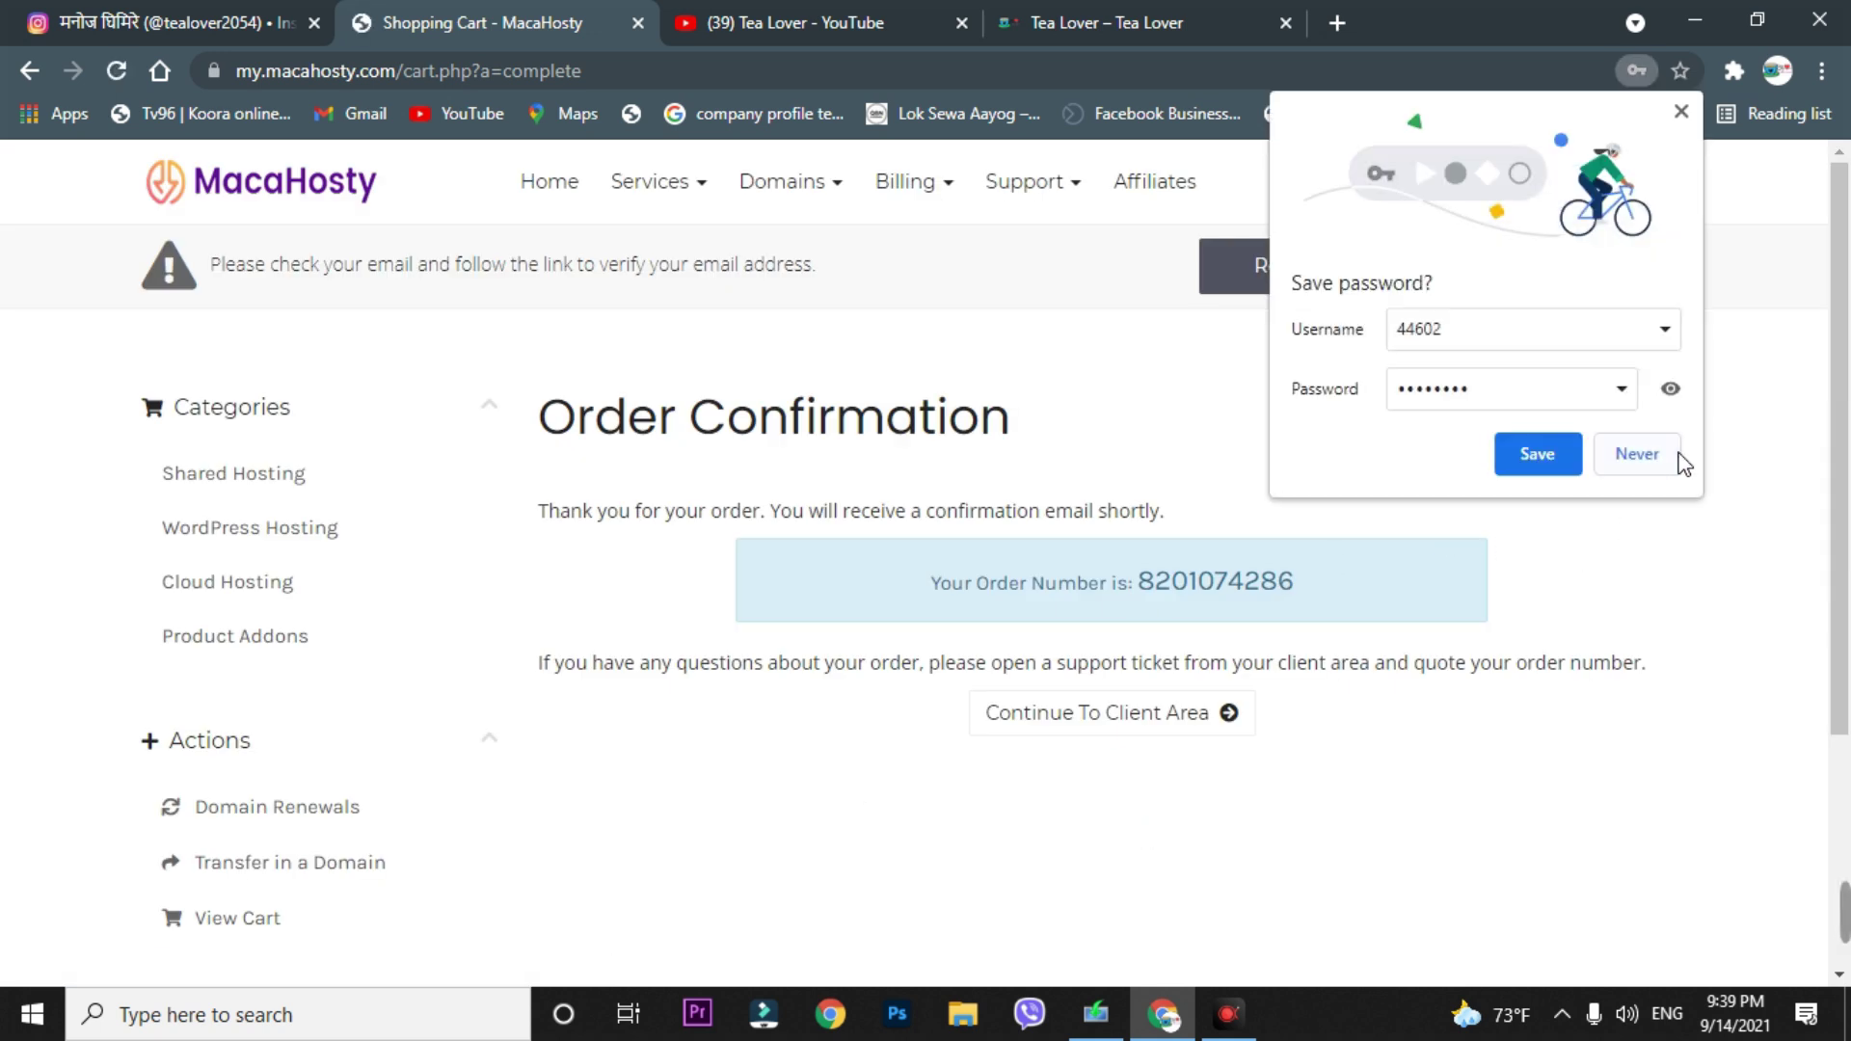
# Step: Decline saving the password, then open the client area's Services list showing Starter Active
pyautogui.click(1643, 455)
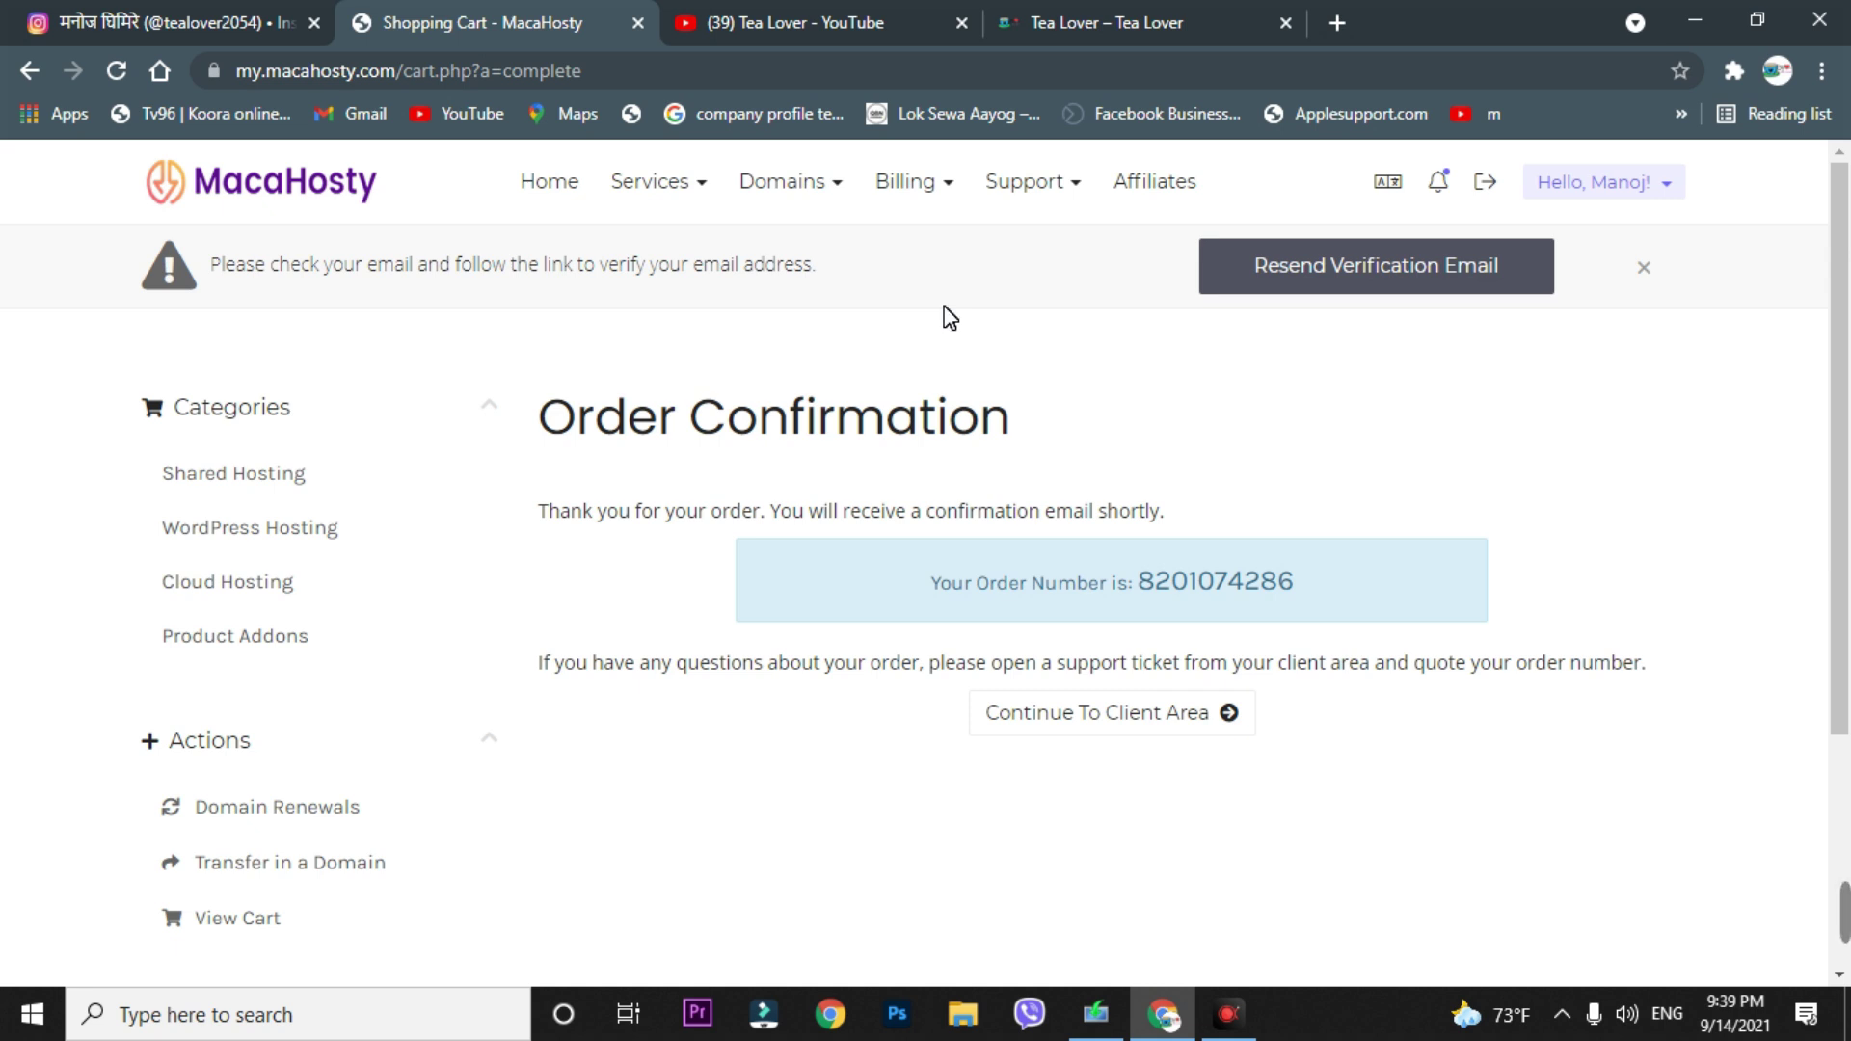
pyautogui.click(1111, 715)
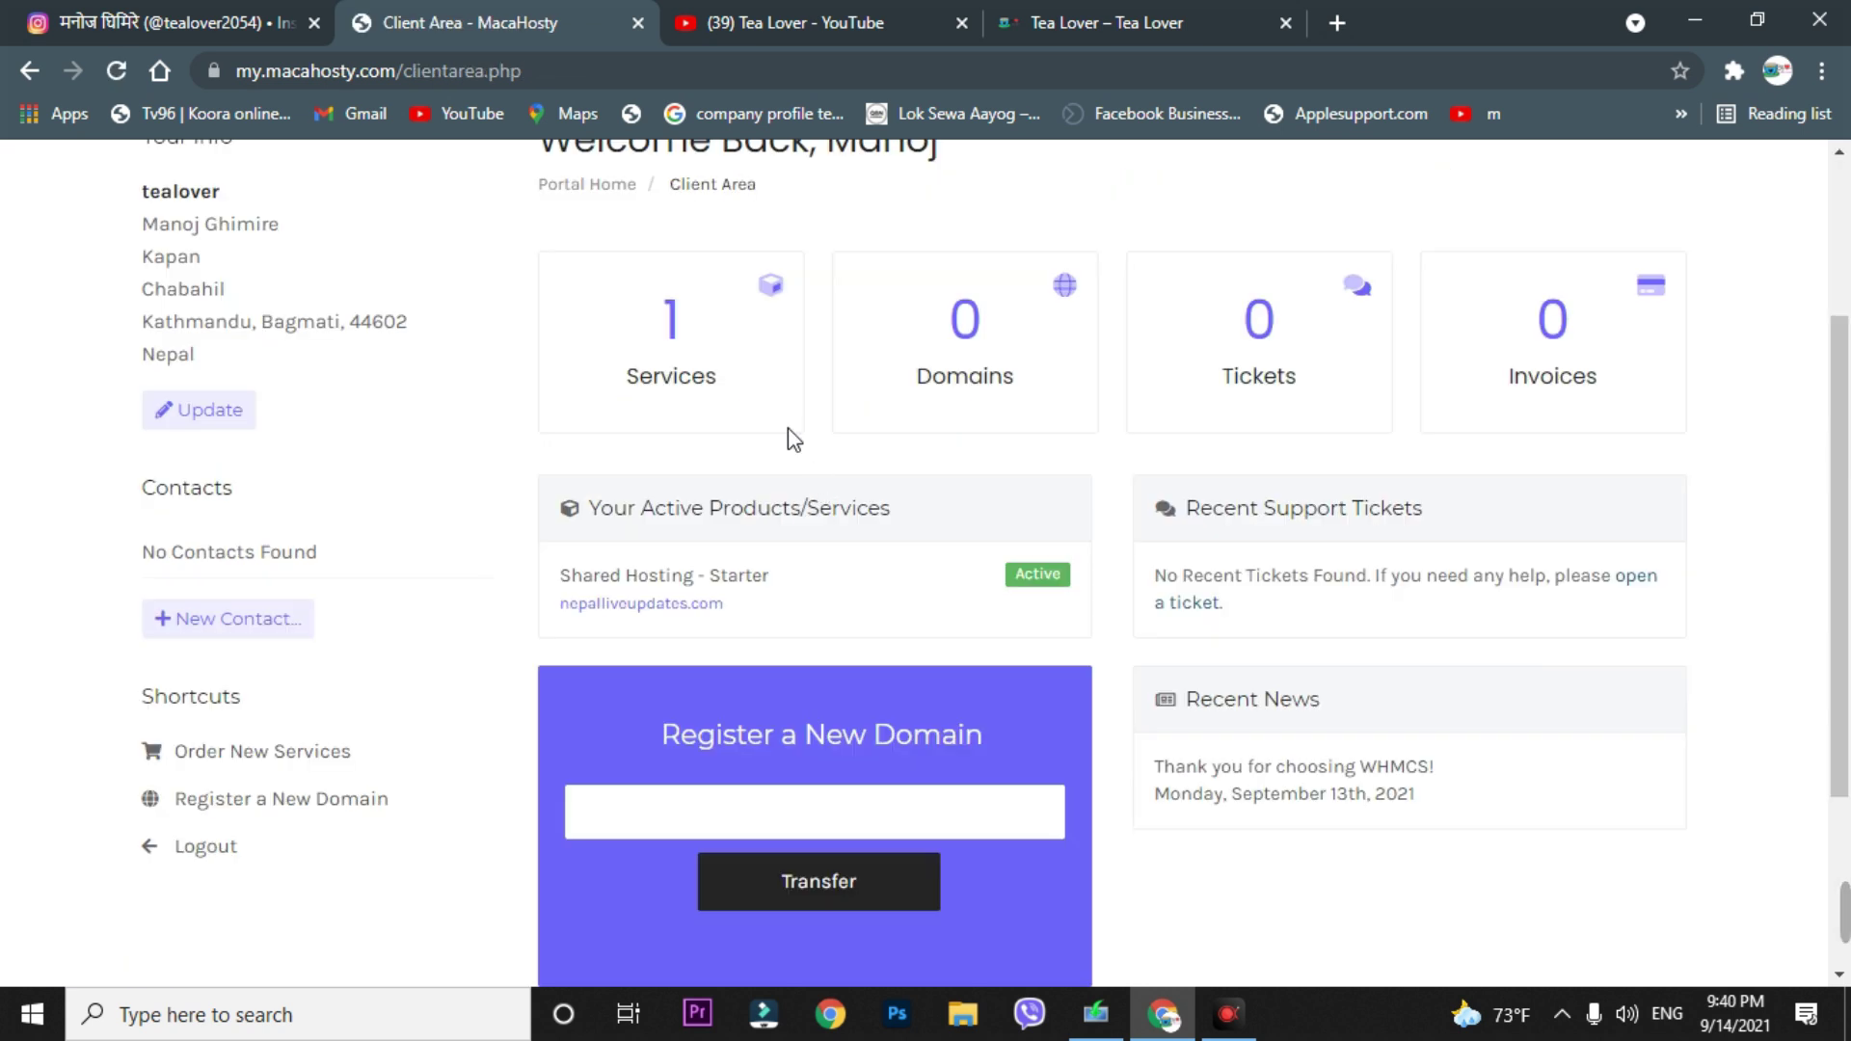
pyautogui.click(755, 319)
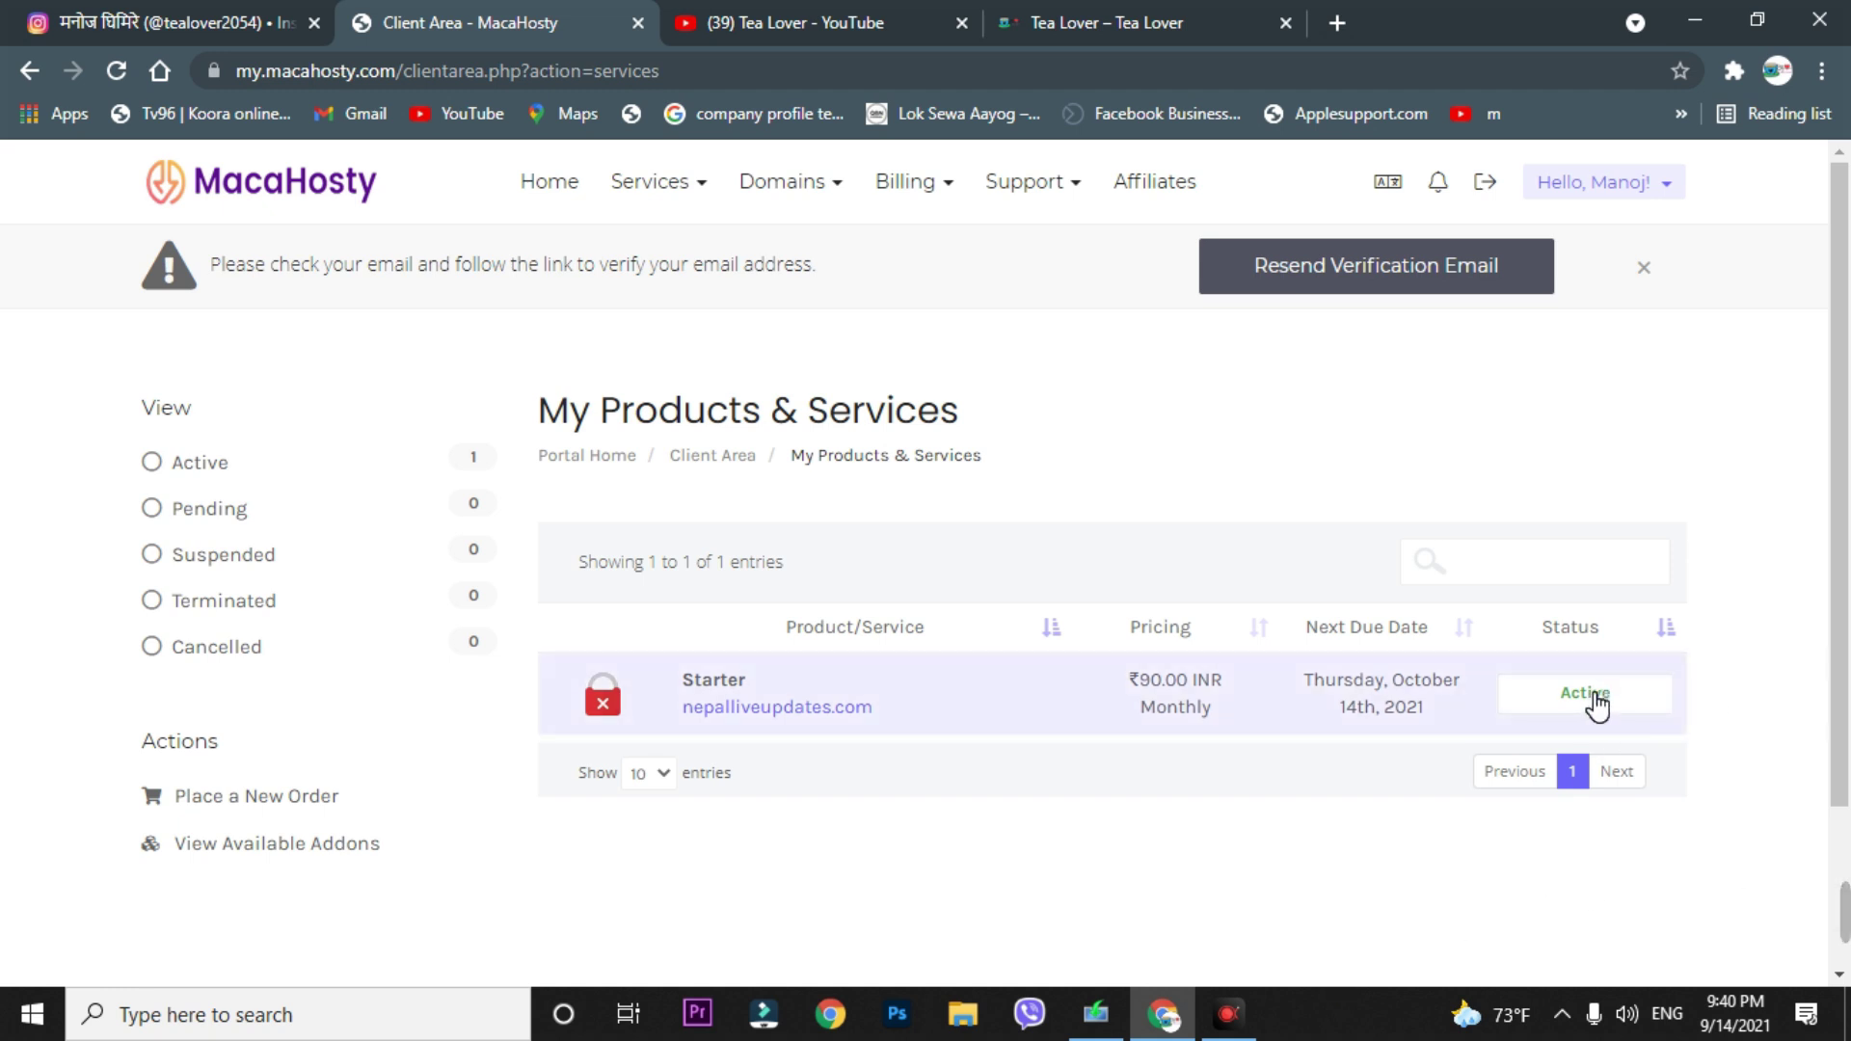
# Step: Open nepalliveupdates.com in a new tab, which fails with a DNS error, and return to the Client Area
pyautogui.rightClick(826, 709)
pyautogui.press('Escape')
pyautogui.click(885, 723)
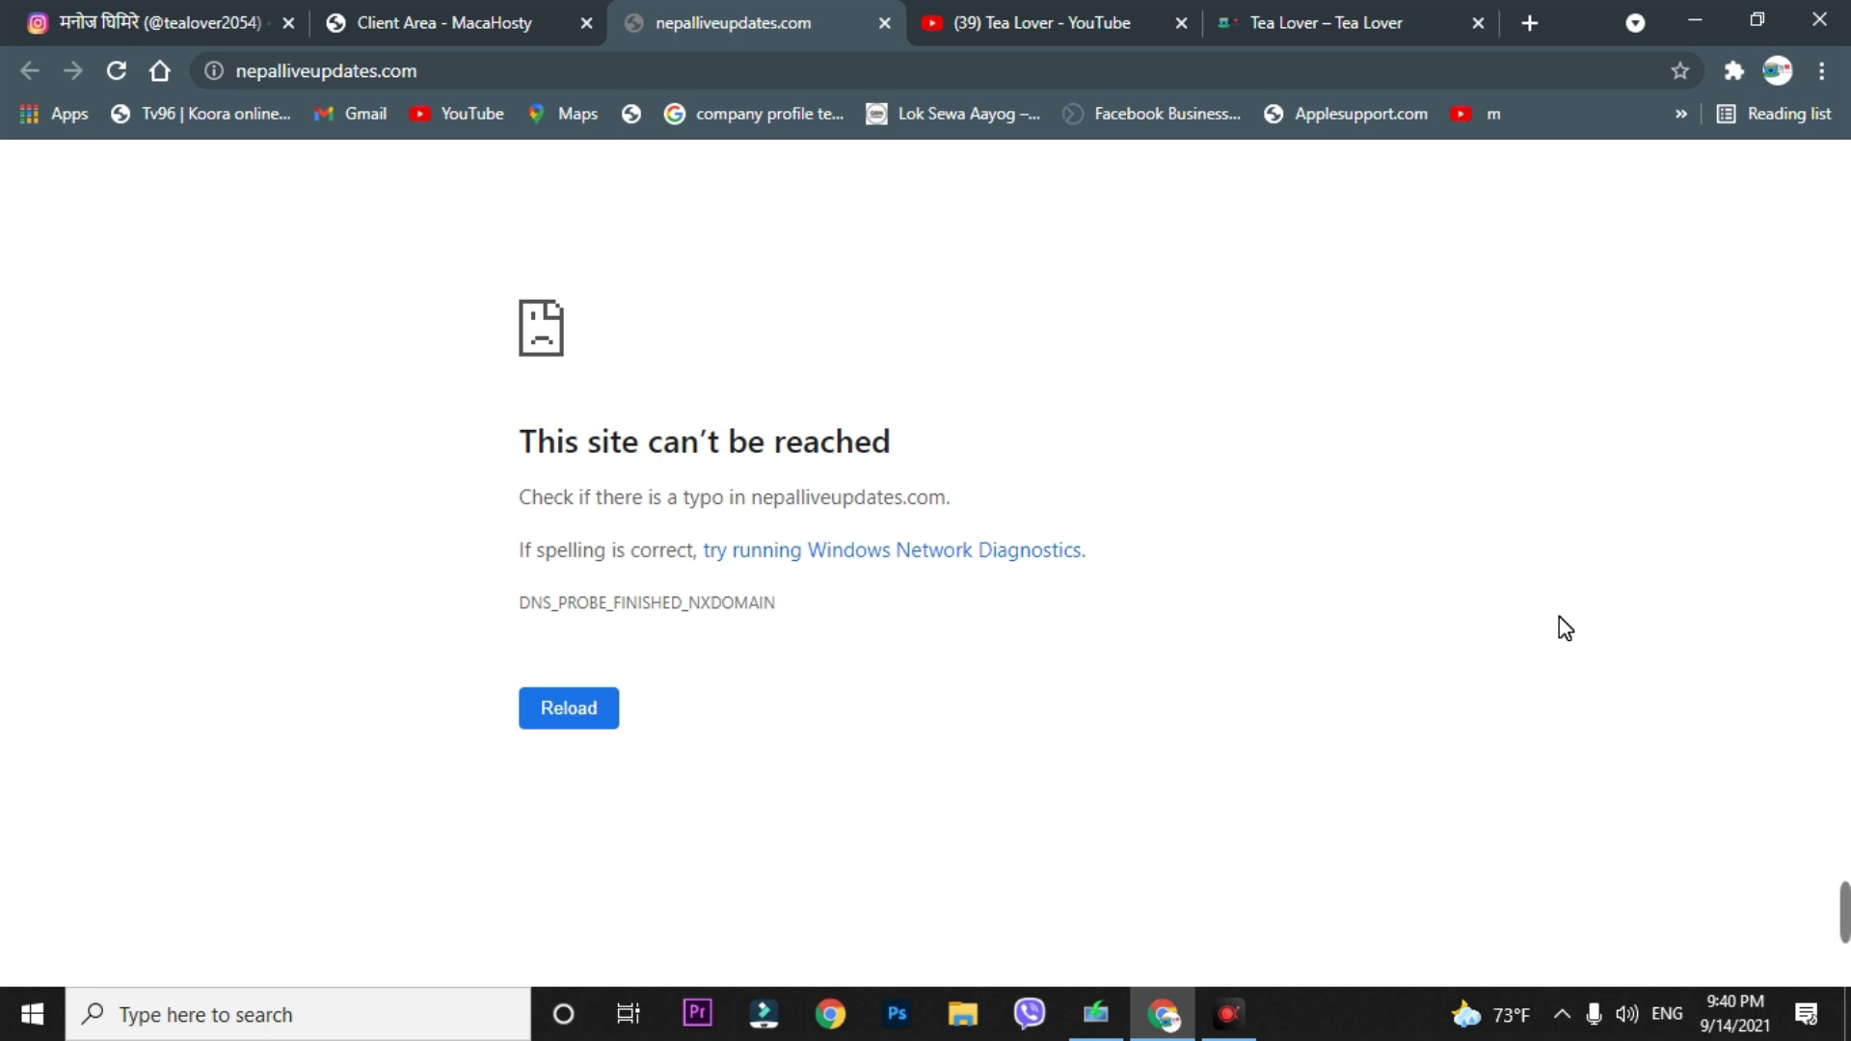
pyautogui.click(403, 39)
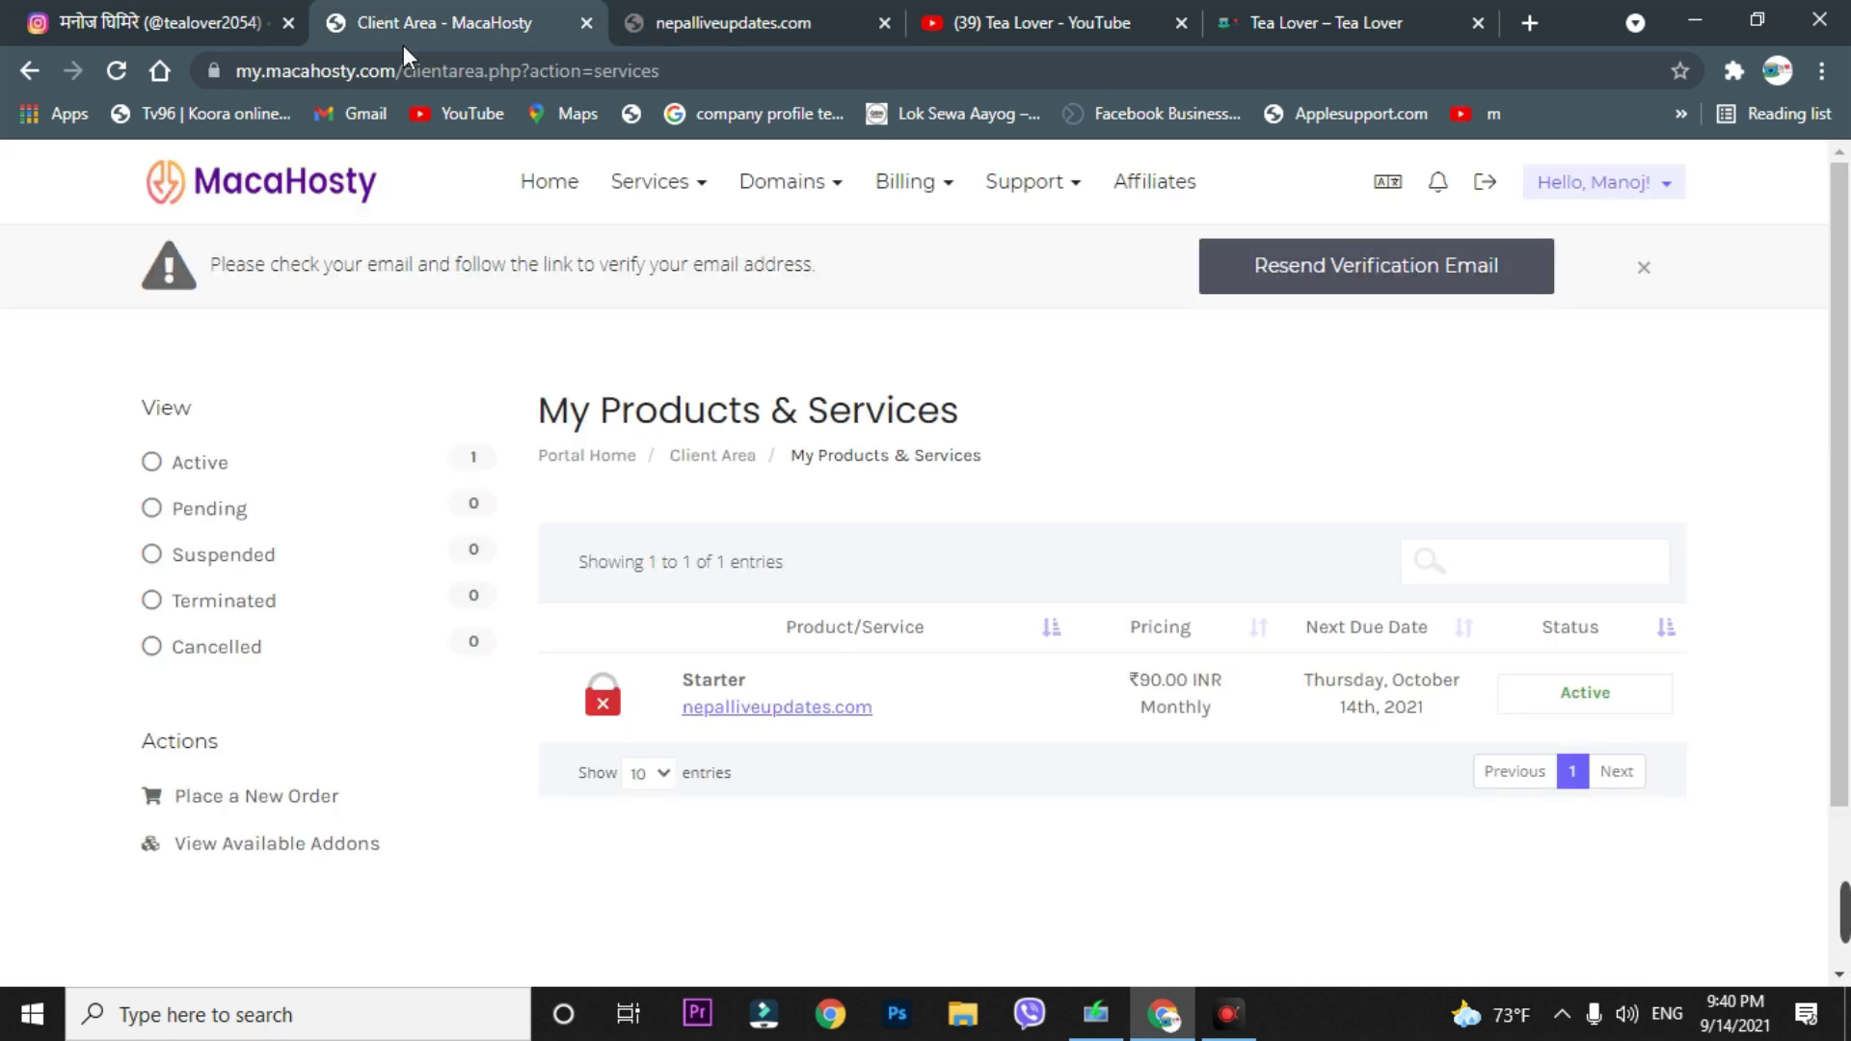
# Step: Switch to the Instagram profile tab and briefly highlight the profile username
pyautogui.click(1108, 518)
pyautogui.hotkey('ctrl', 'shift', 'Tab')
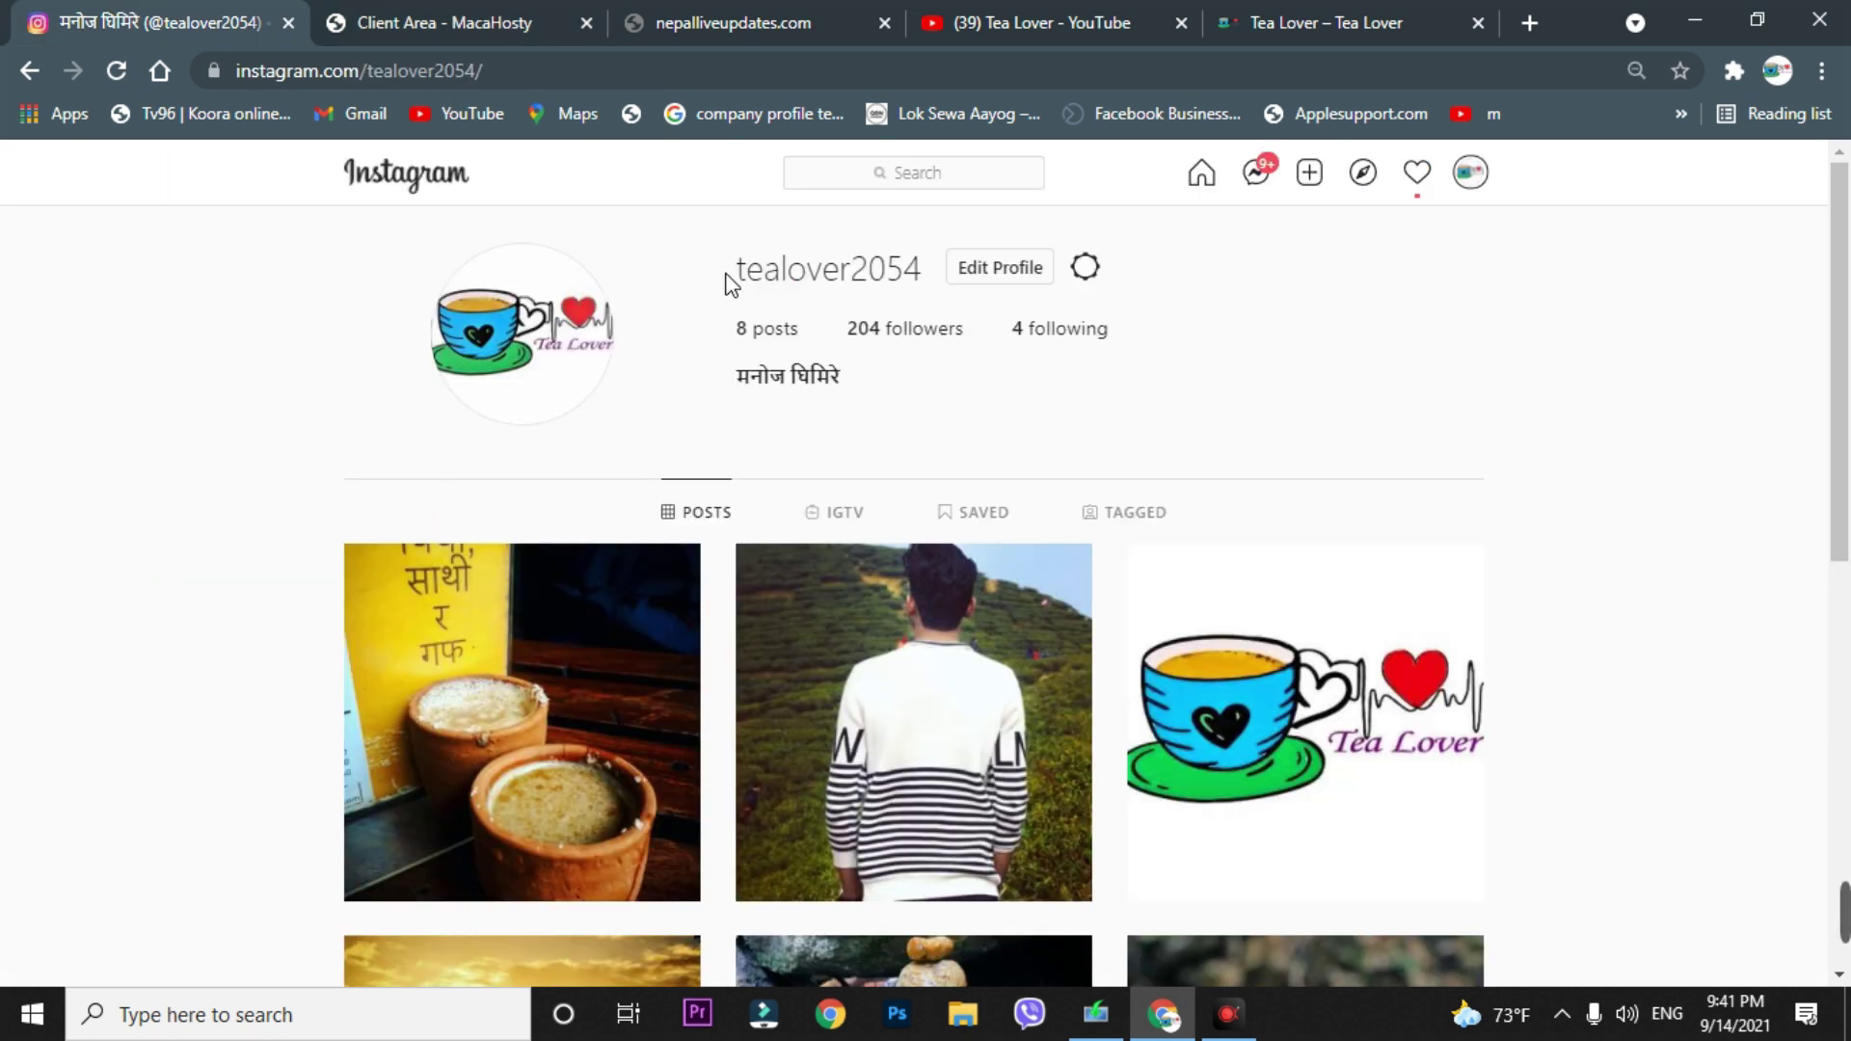
pyautogui.moveTo(730, 278); pyautogui.dragTo(907, 293)
pyautogui.click(1267, 289)
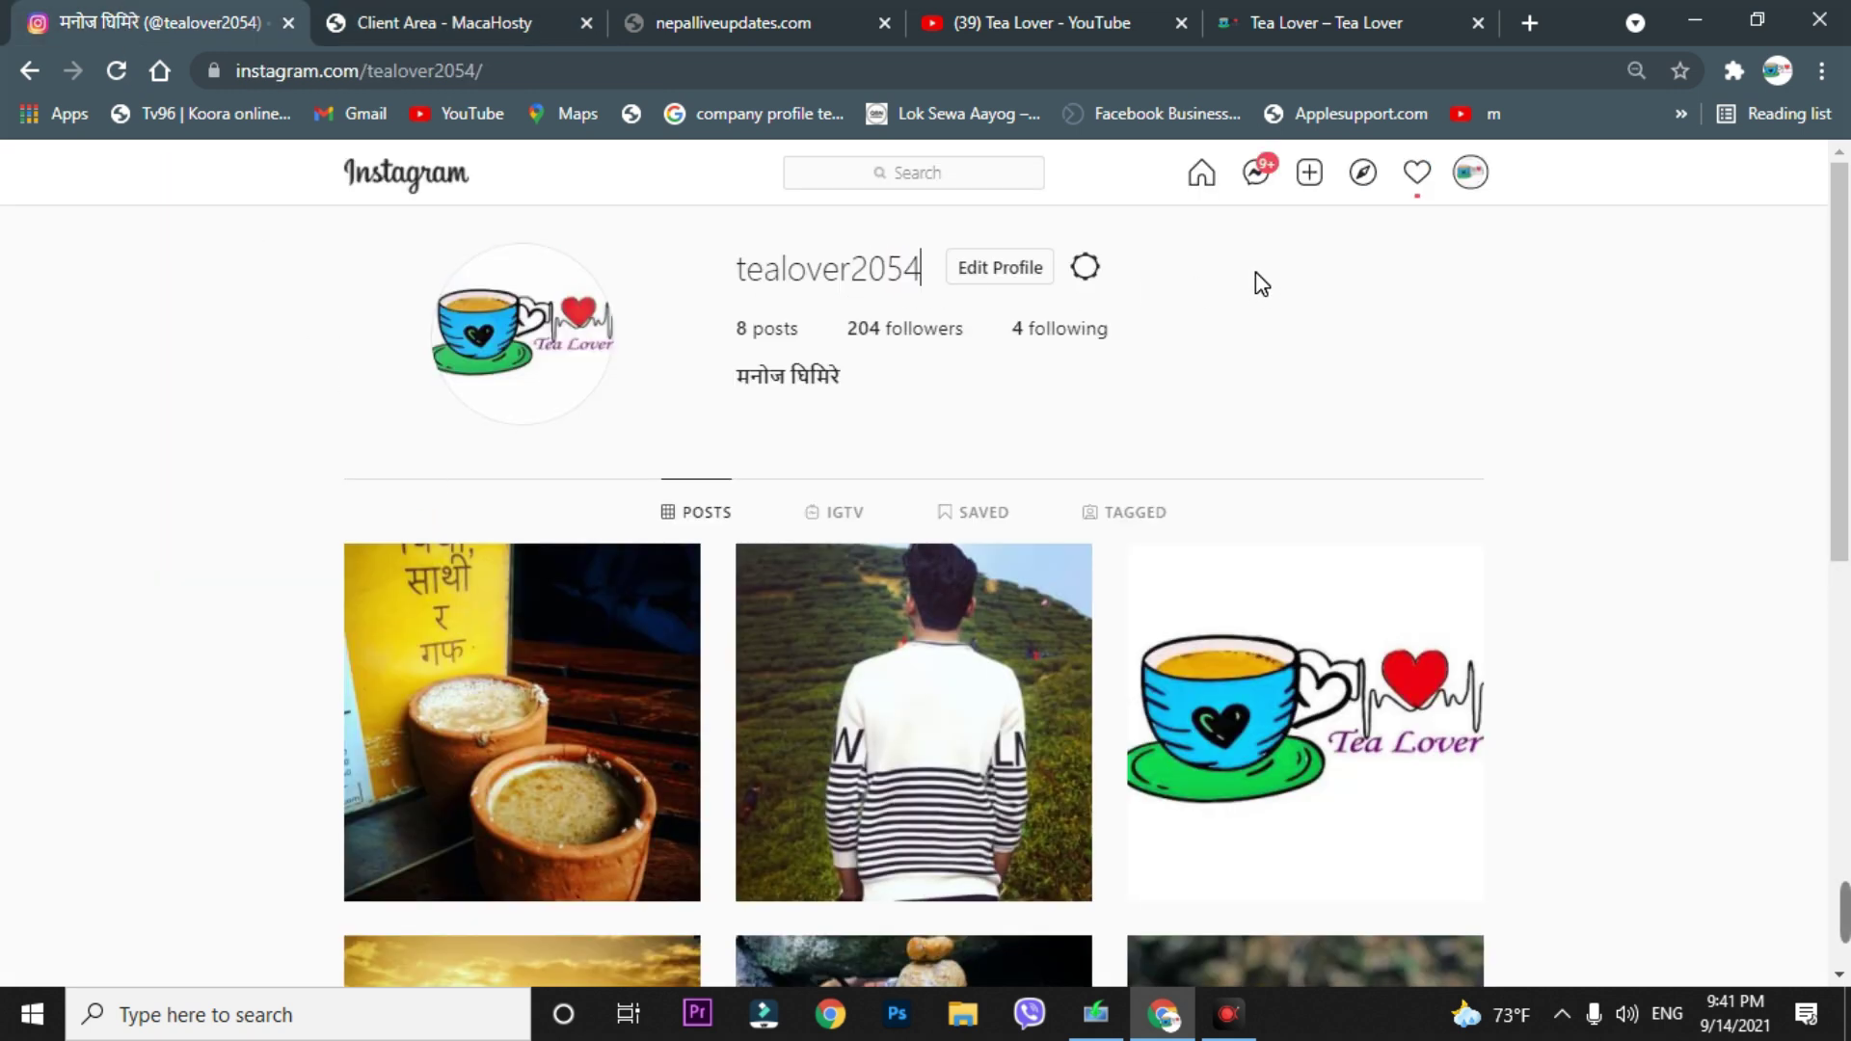